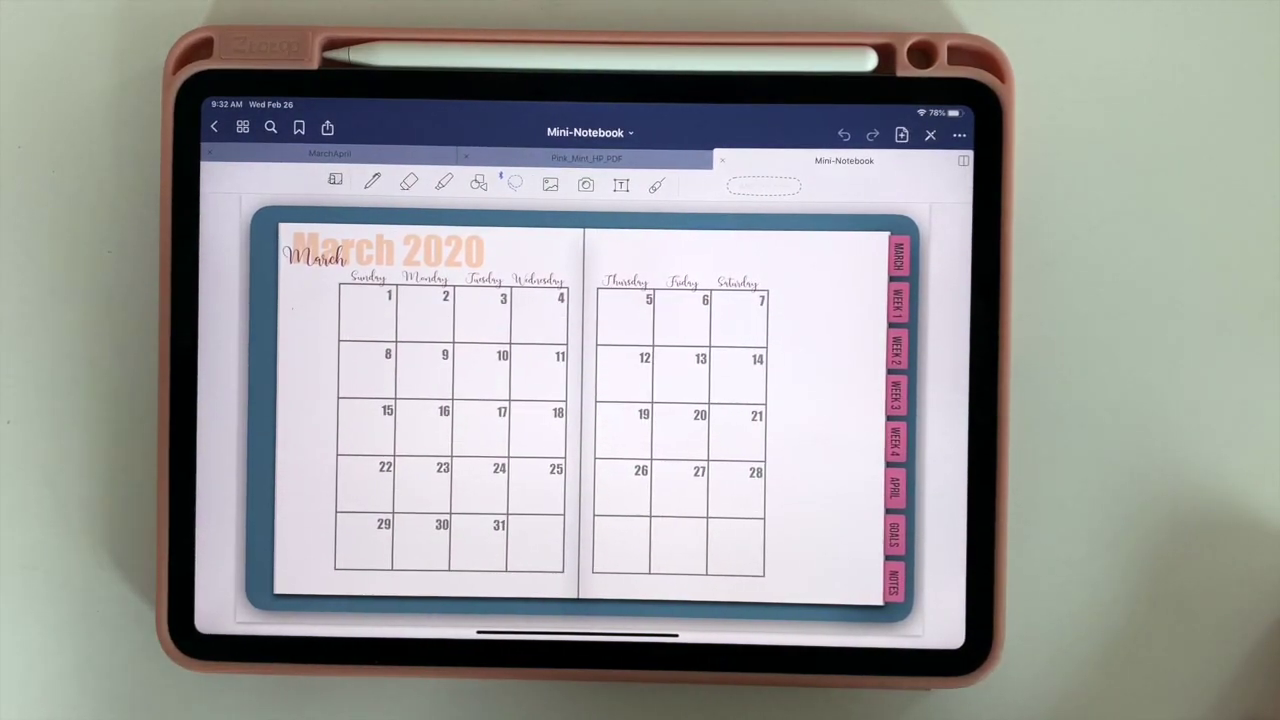
# Page through the Mini-Notebook planner from the March calendar across its weekly spreads.
pyautogui.moveTo(843, 557); pyautogui.dragTo(700, 571)
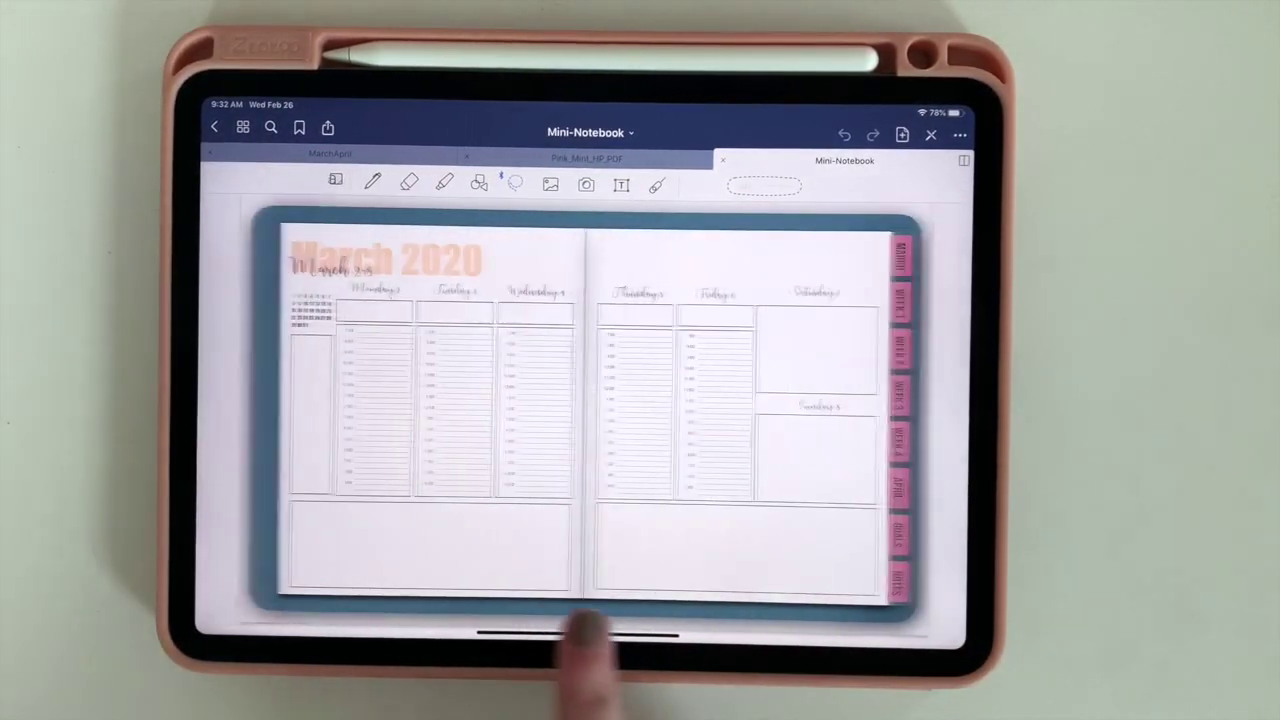
pyautogui.moveTo(866, 580); pyautogui.dragTo(594, 549)
pyautogui.moveTo(775, 560); pyautogui.dragTo(314, 614)
pyautogui.moveTo(786, 543); pyautogui.dragTo(314, 586)
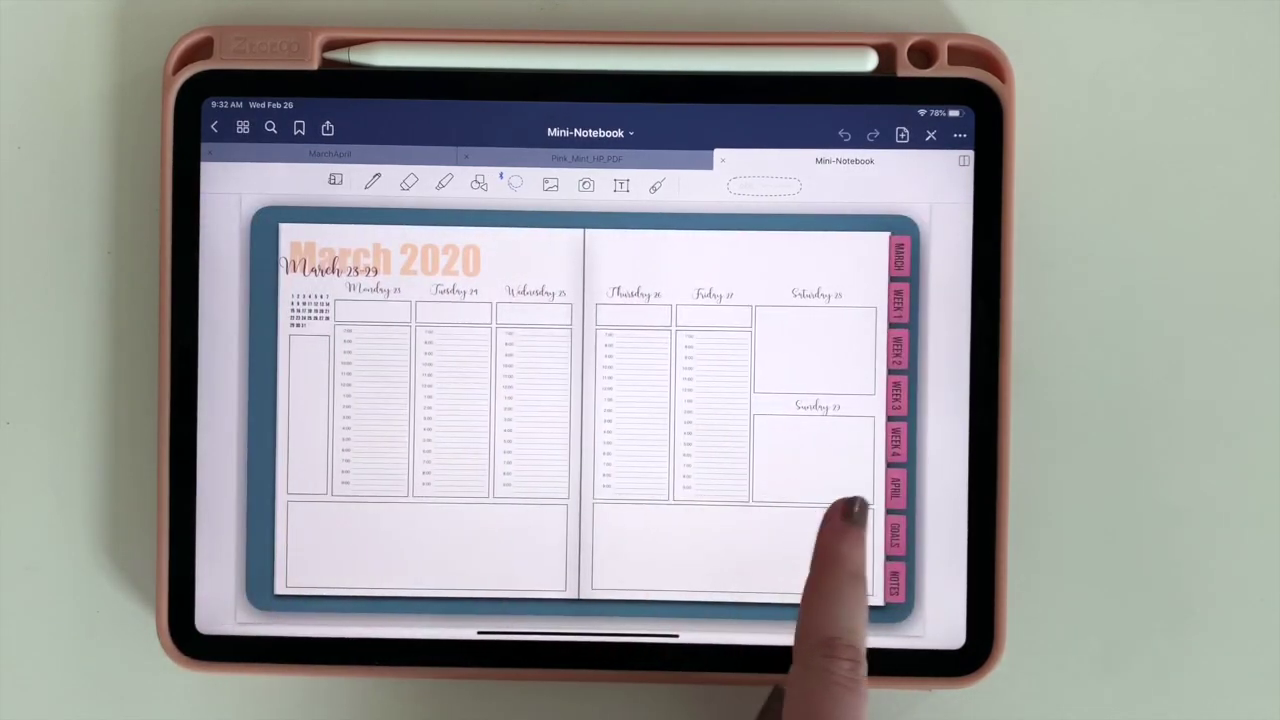
pyautogui.moveTo(855, 510); pyautogui.dragTo(243, 629)
pyautogui.moveTo(814, 543); pyautogui.dragTo(286, 643)
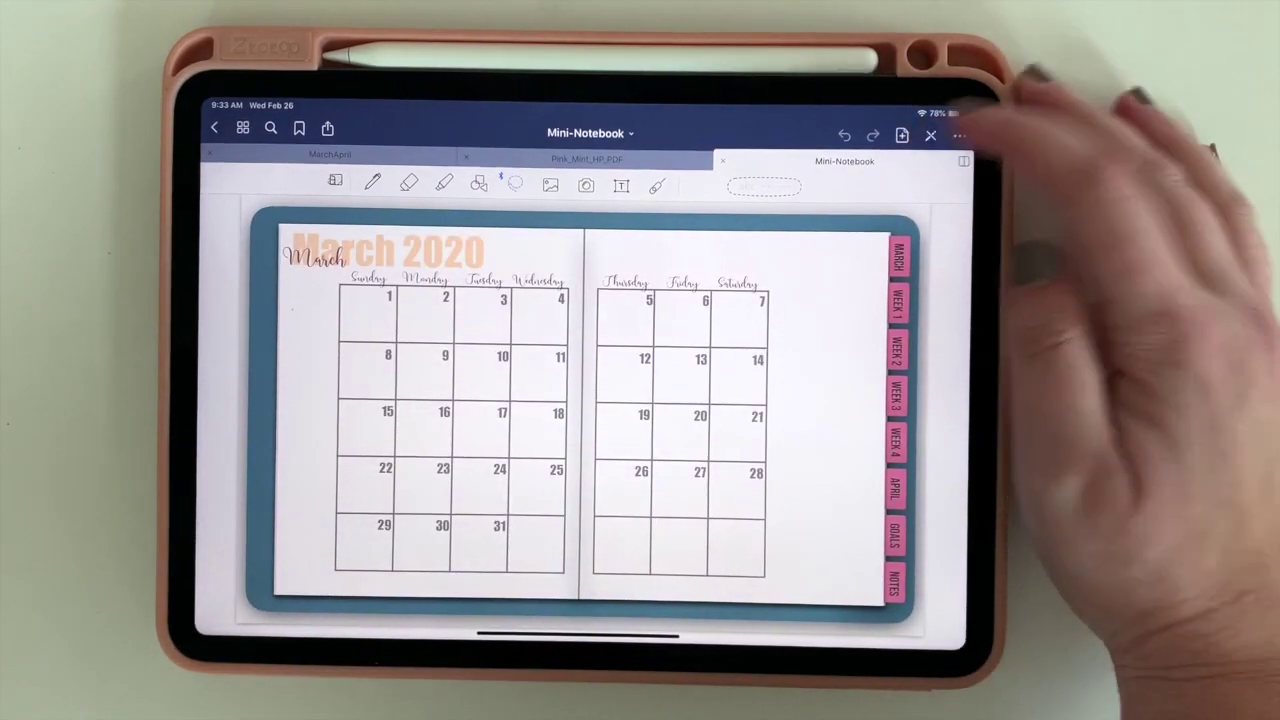
# Switch the planner to read-only mode and try its tab links for Week 3, Goals, Week 2, March and April.
pyautogui.click(931, 135)
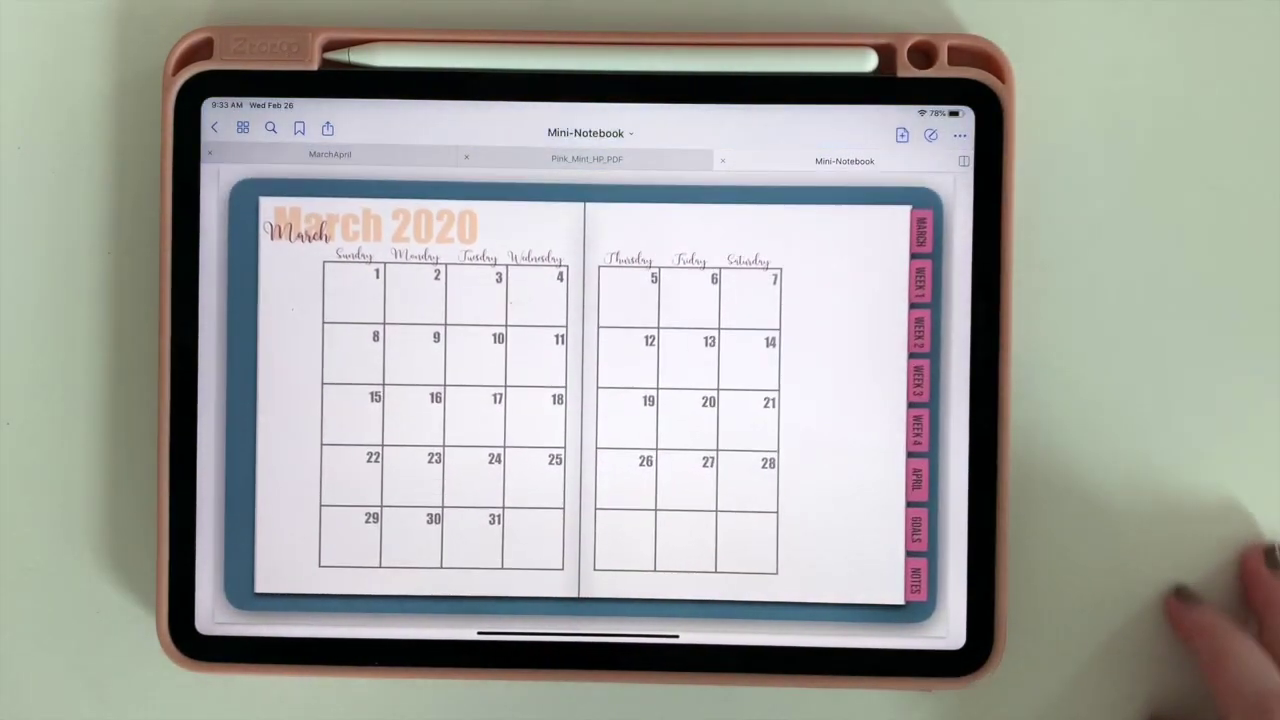
pyautogui.click(918, 375)
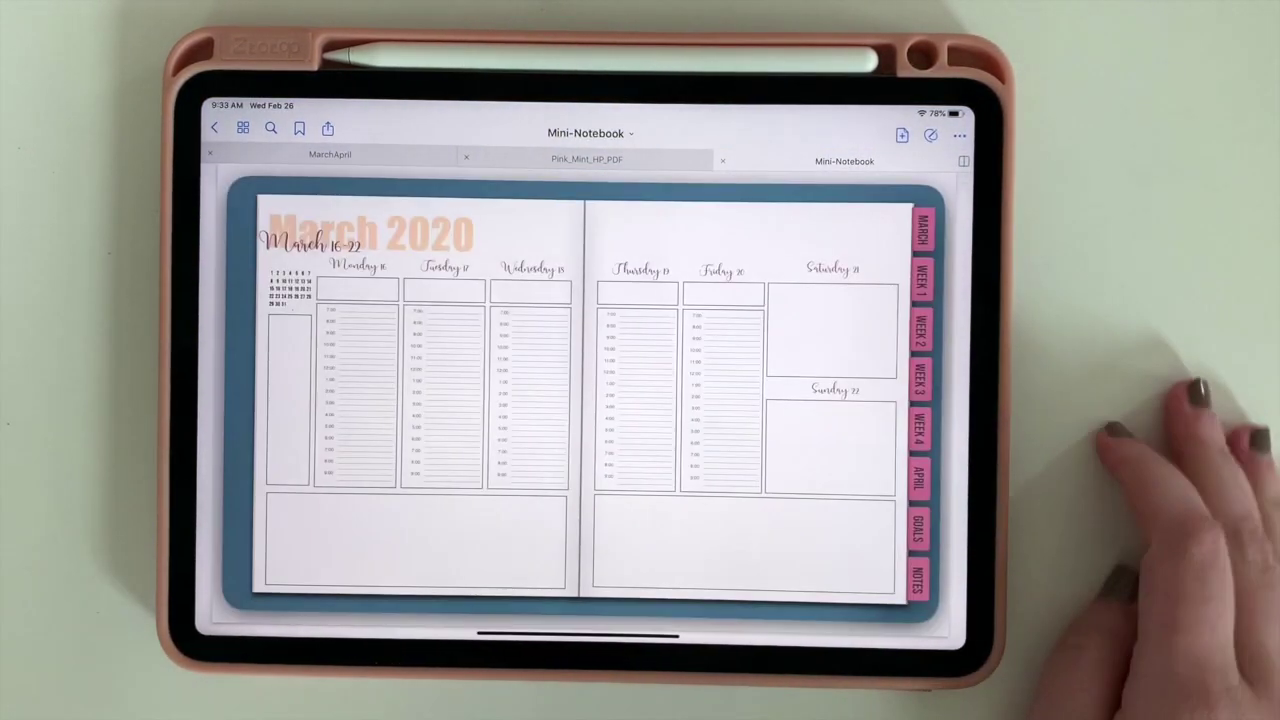
pyautogui.click(917, 528)
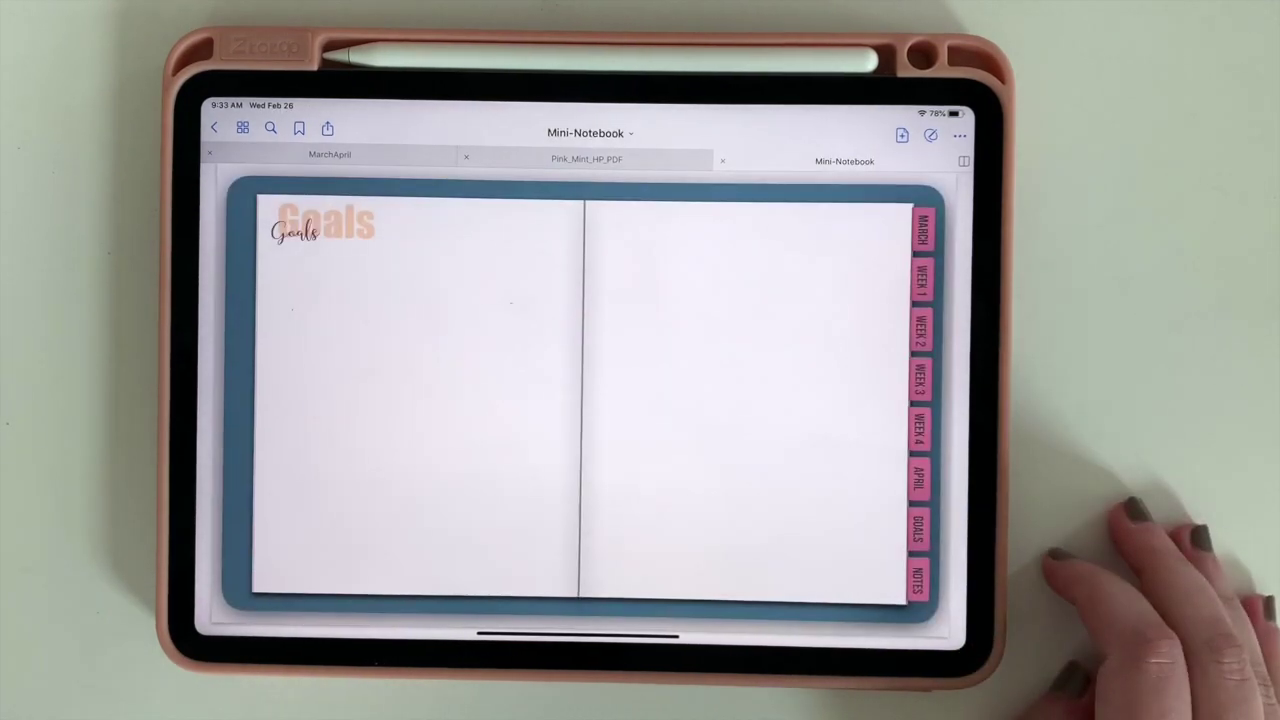
pyautogui.click(919, 328)
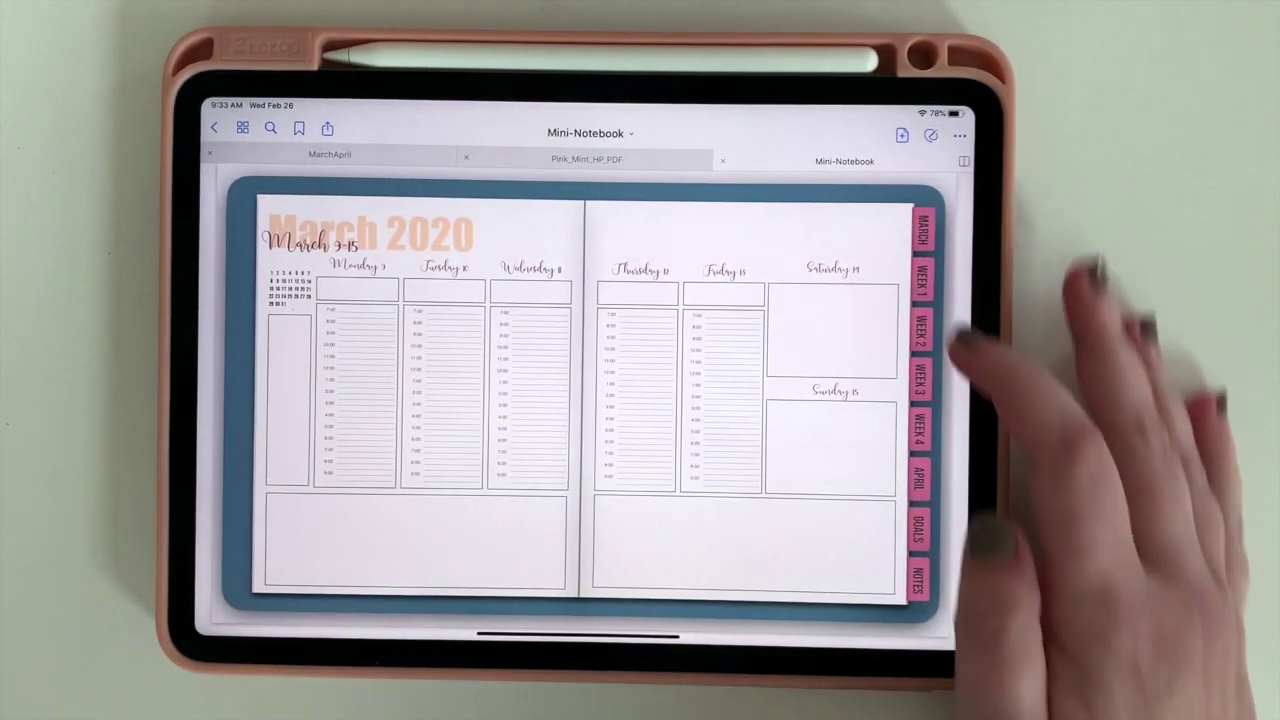
pyautogui.click(921, 230)
pyautogui.click(918, 478)
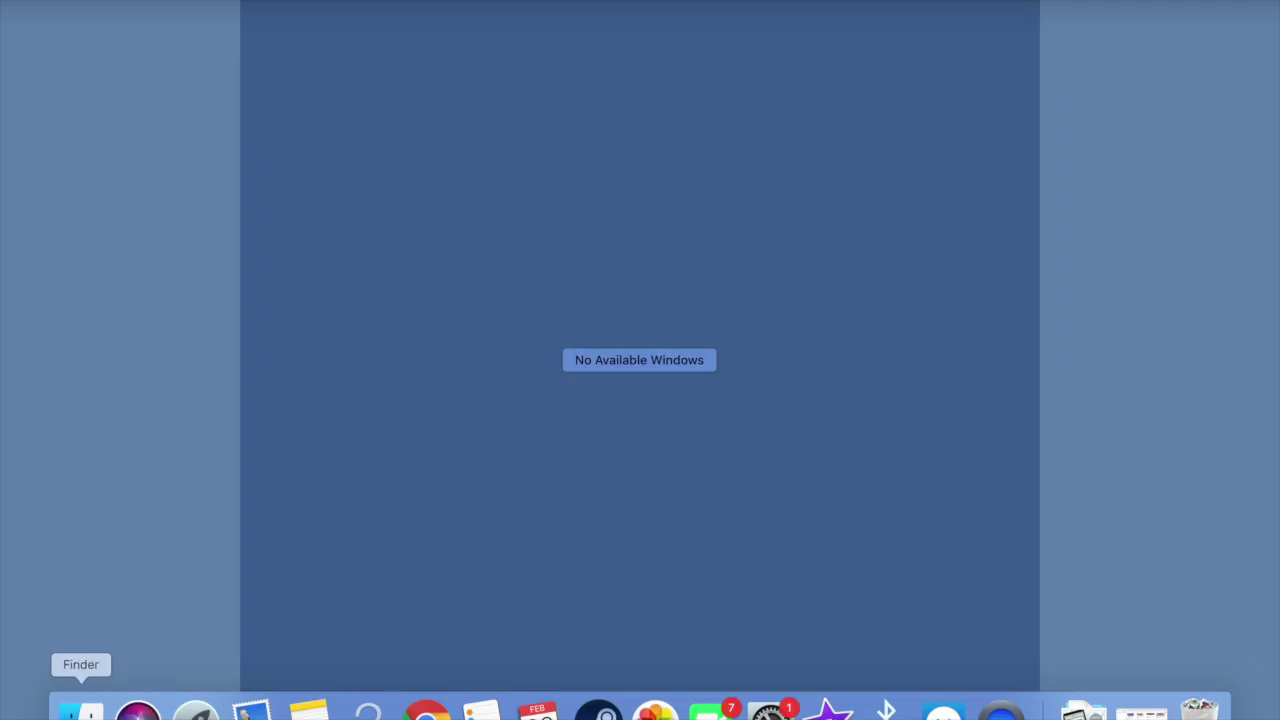
# Find Keynote in the Mac's Applications folder and launch it.
pyautogui.click(81, 710)
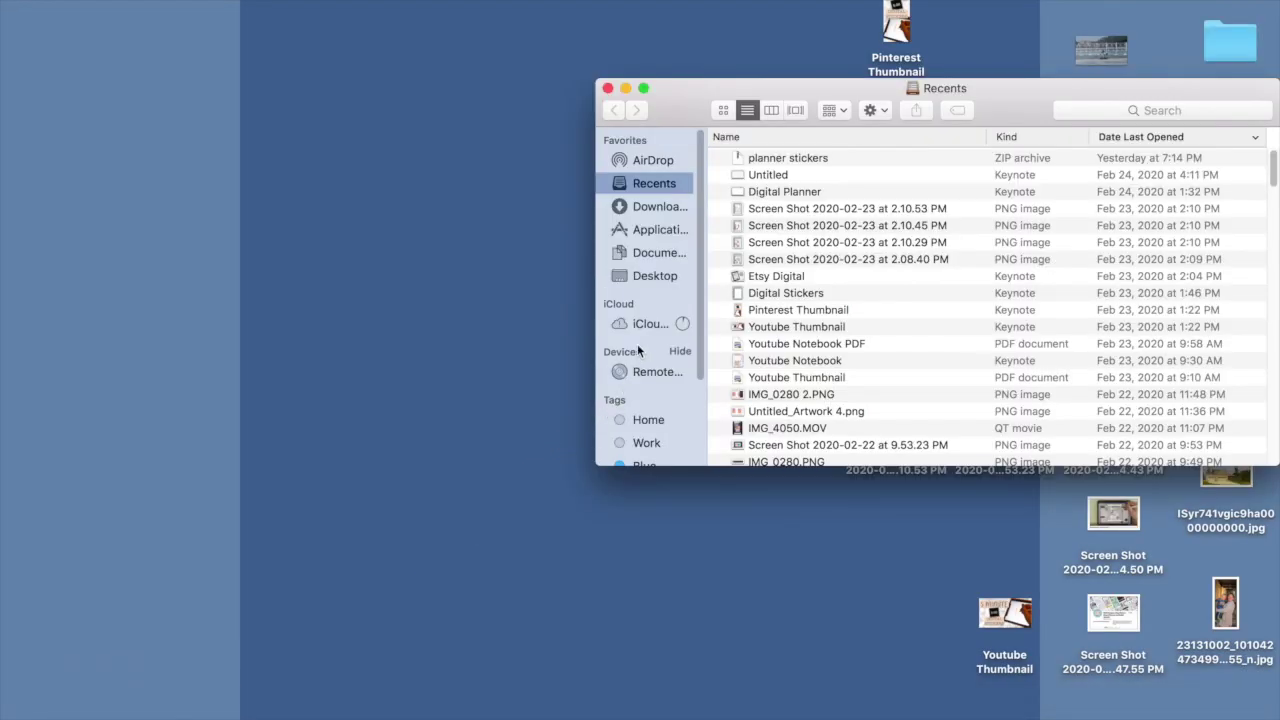
pyautogui.click(652, 256)
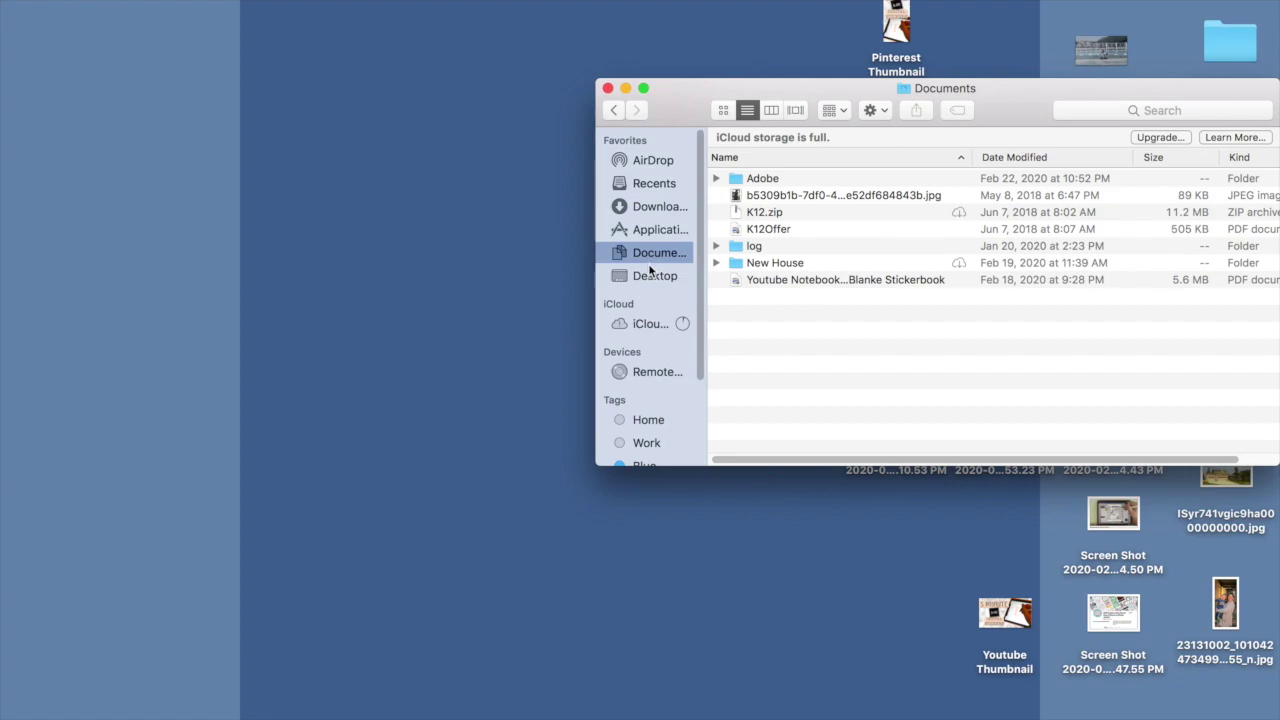
pyautogui.click(645, 229)
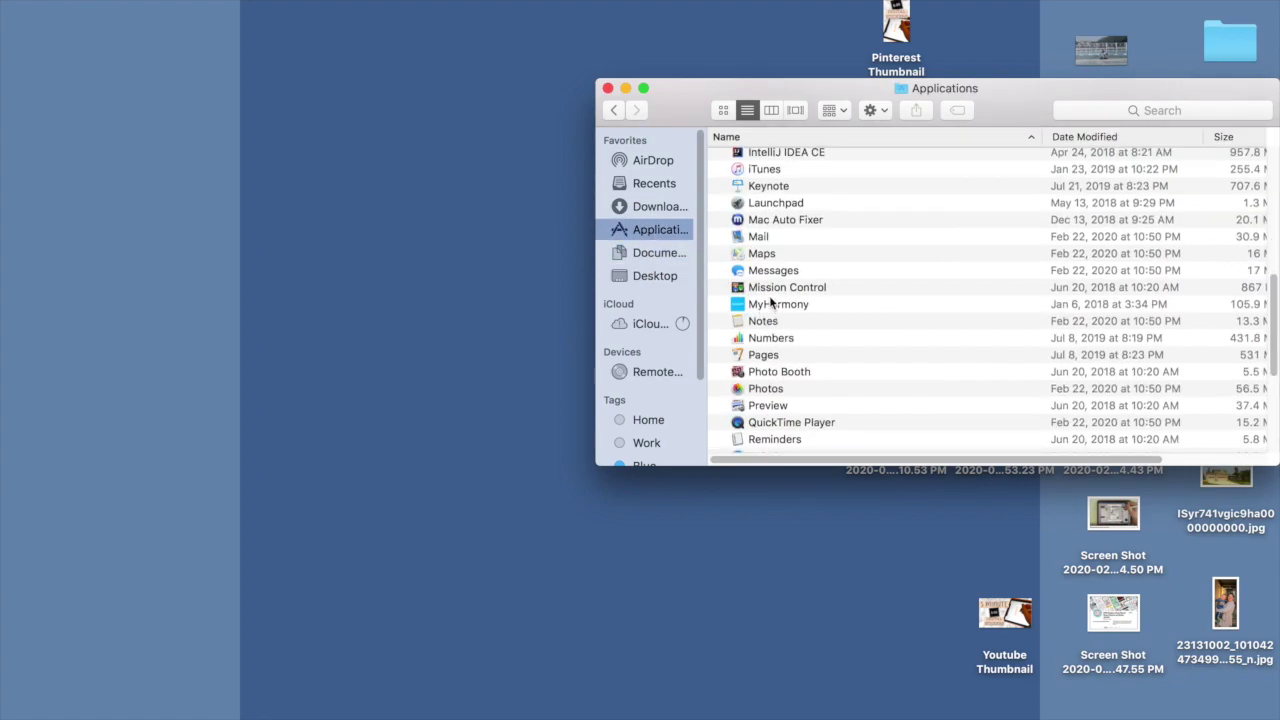
pyautogui.scroll(1, 769, 300)
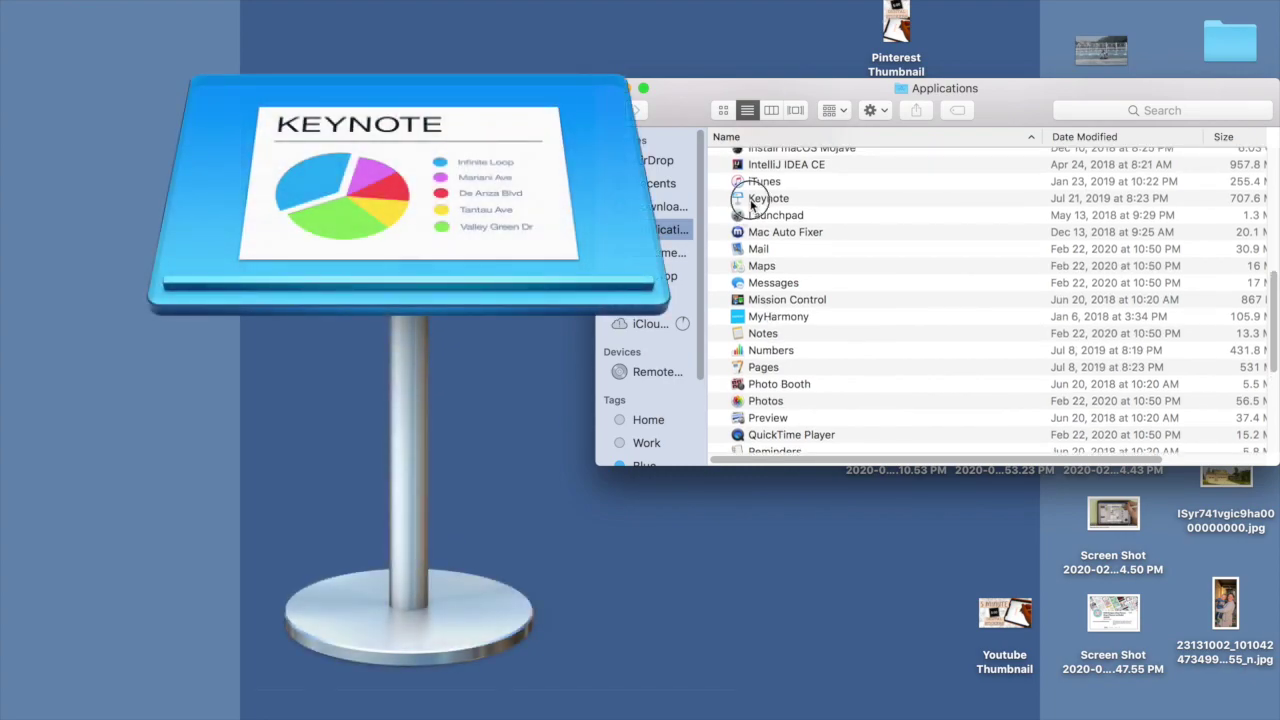
pyautogui.doubleClick(748, 199)
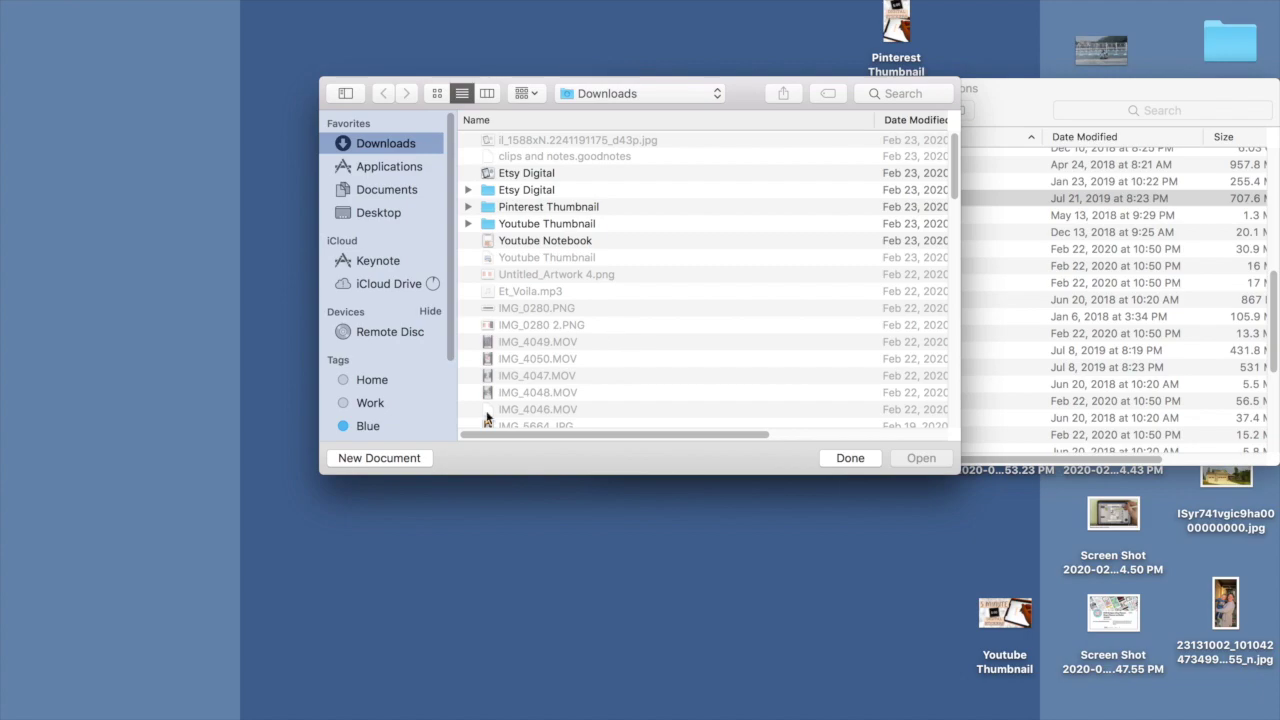
# Create a new presentation with the Standard White theme.
pyautogui.click(412, 457)
pyautogui.click(588, 231)
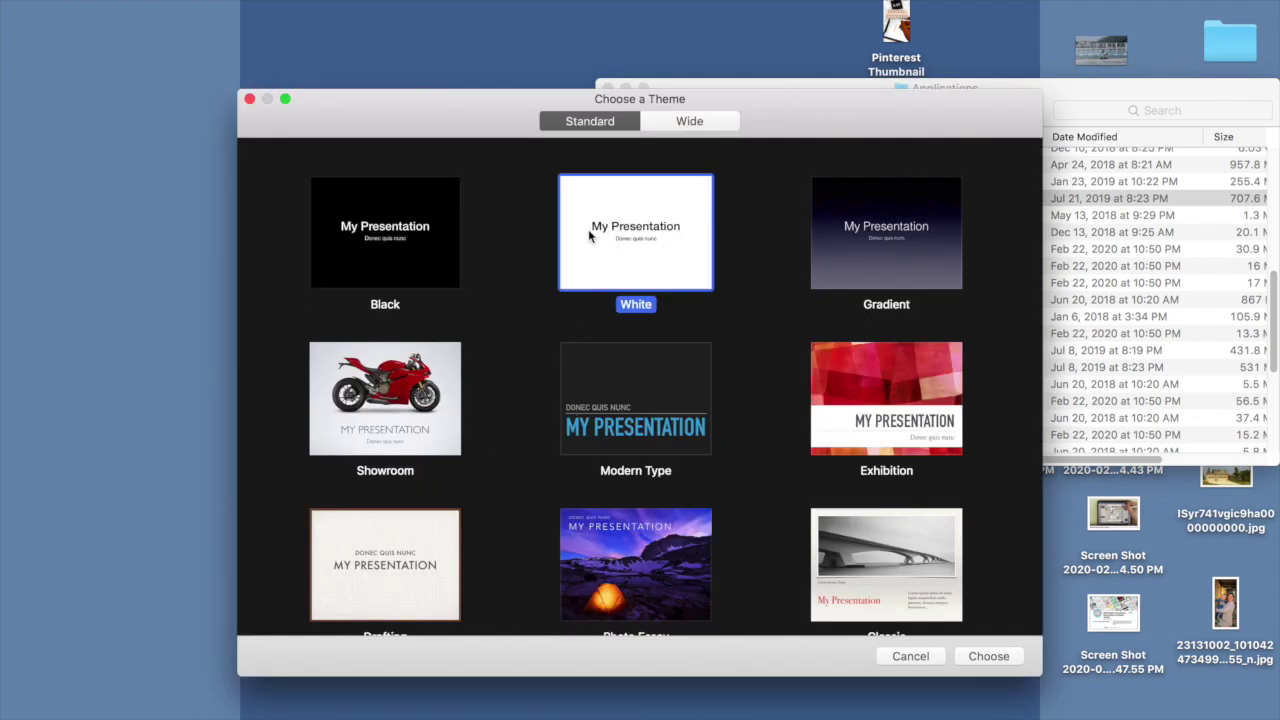
pyautogui.click(990, 656)
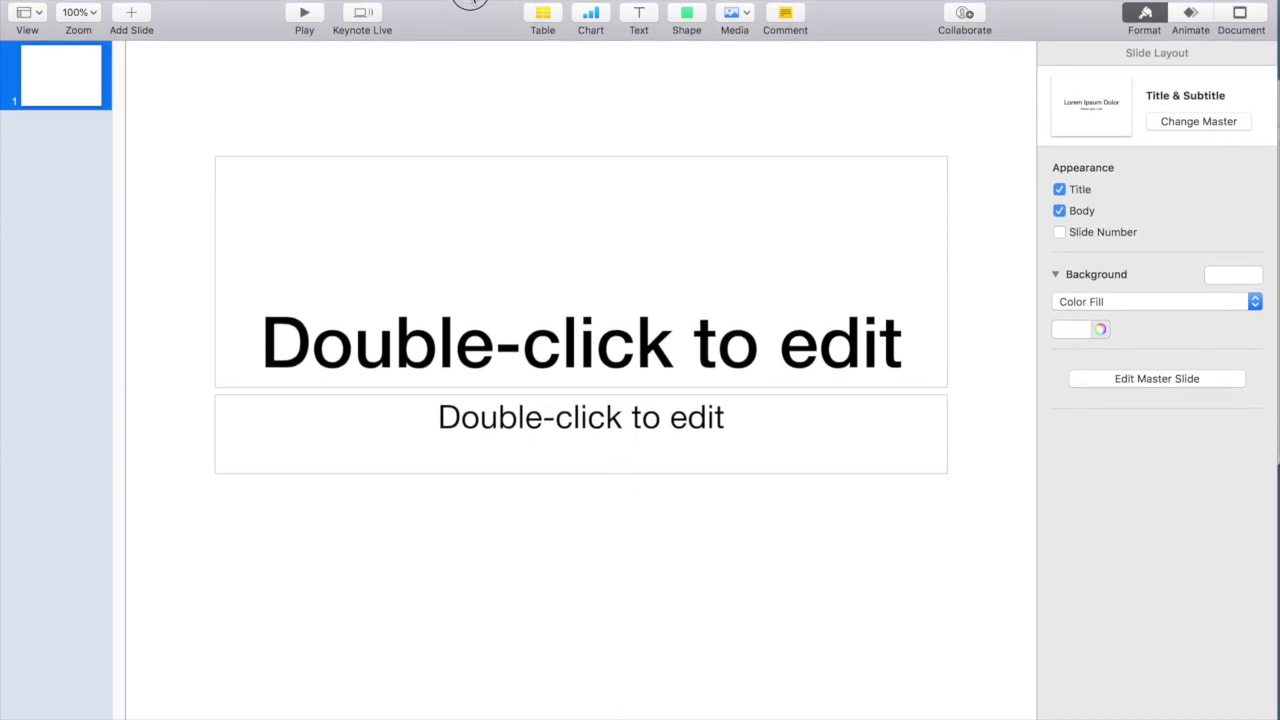
# Delete the title and subtitle placeholders from the first slide.
pyautogui.click(677, 325)
pyautogui.press('Delete')
pyautogui.click(684, 482)
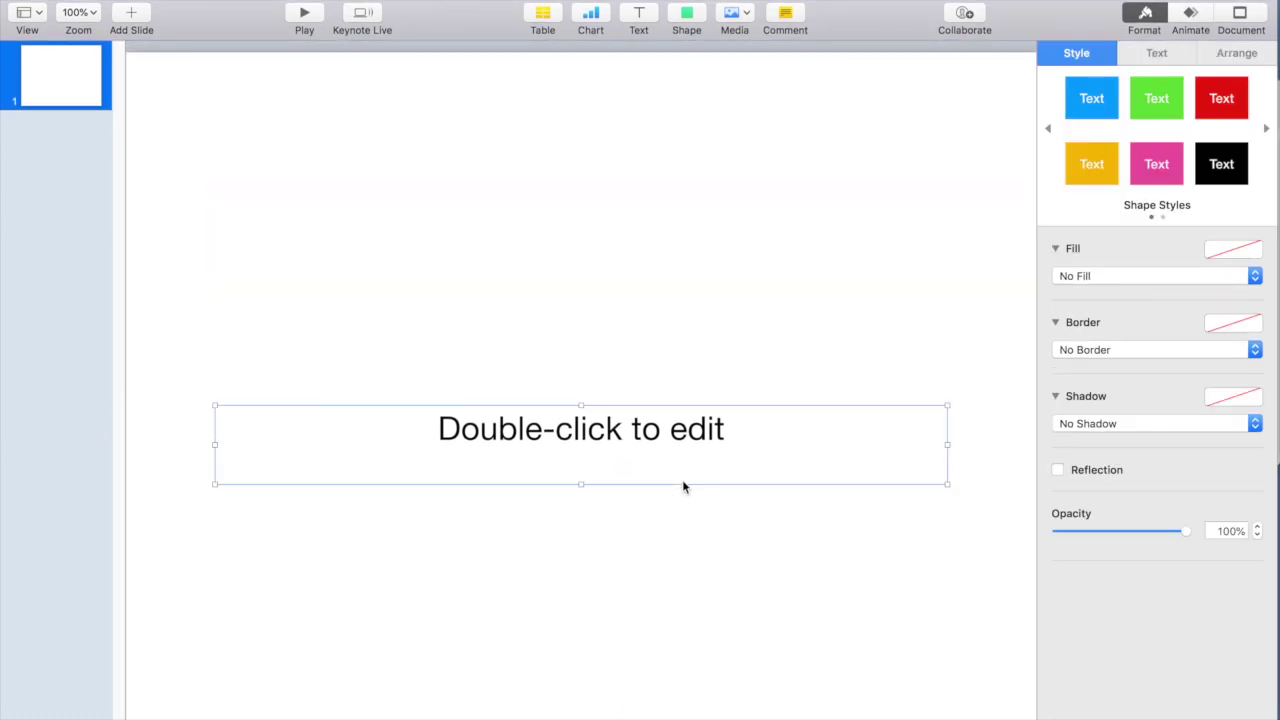
pyautogui.press('Delete')
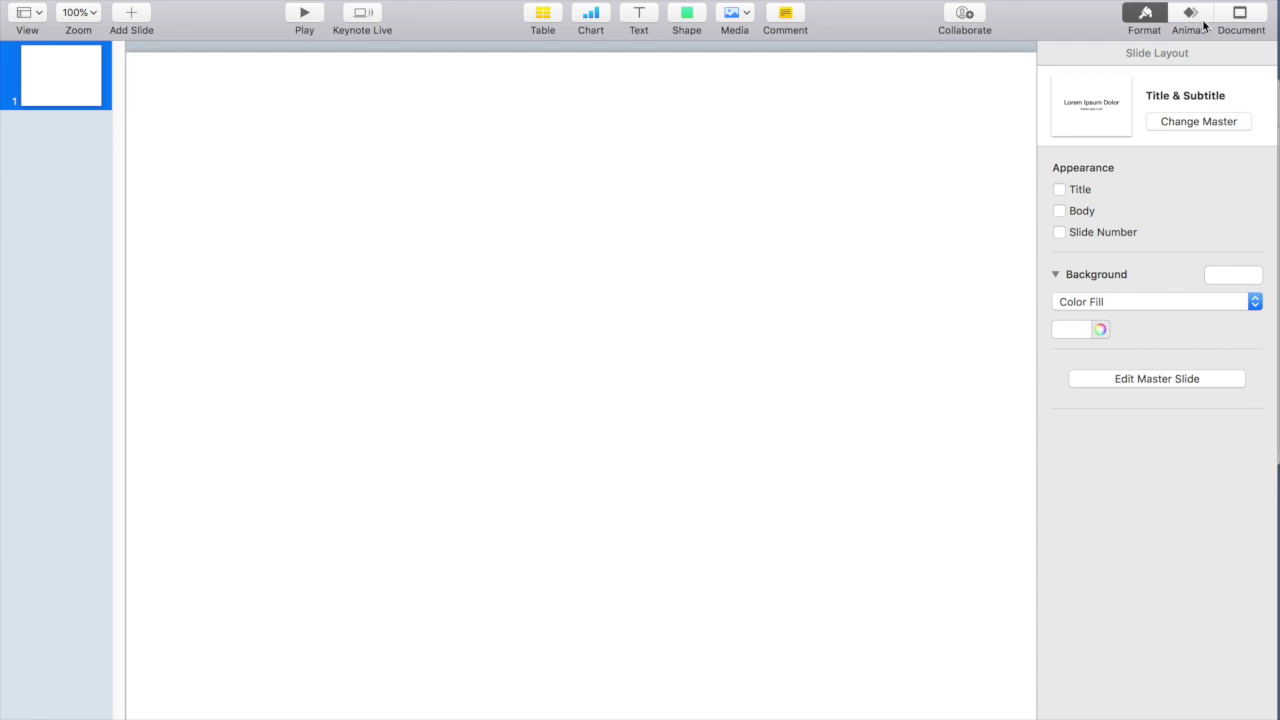
# Set a custom slide size of 1920 pts wide by 1200 pts high.
pyautogui.click(1239, 14)
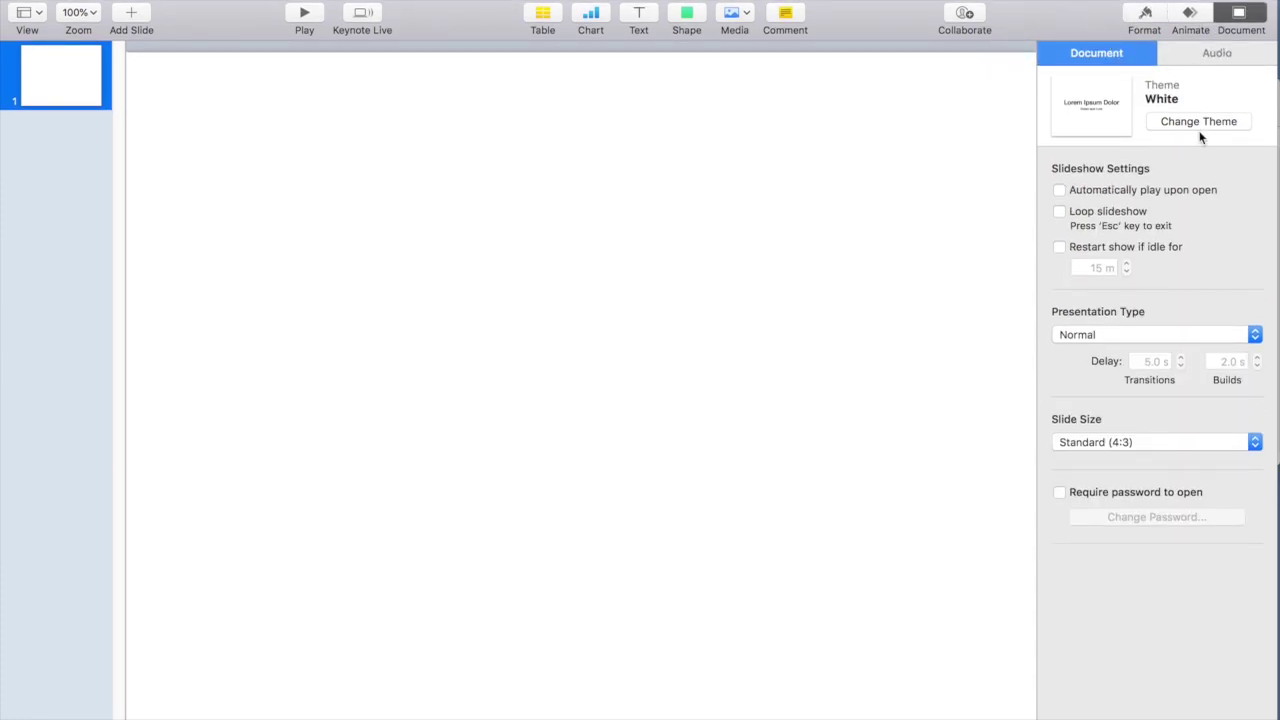
pyautogui.click(1201, 444)
pyautogui.click(1175, 486)
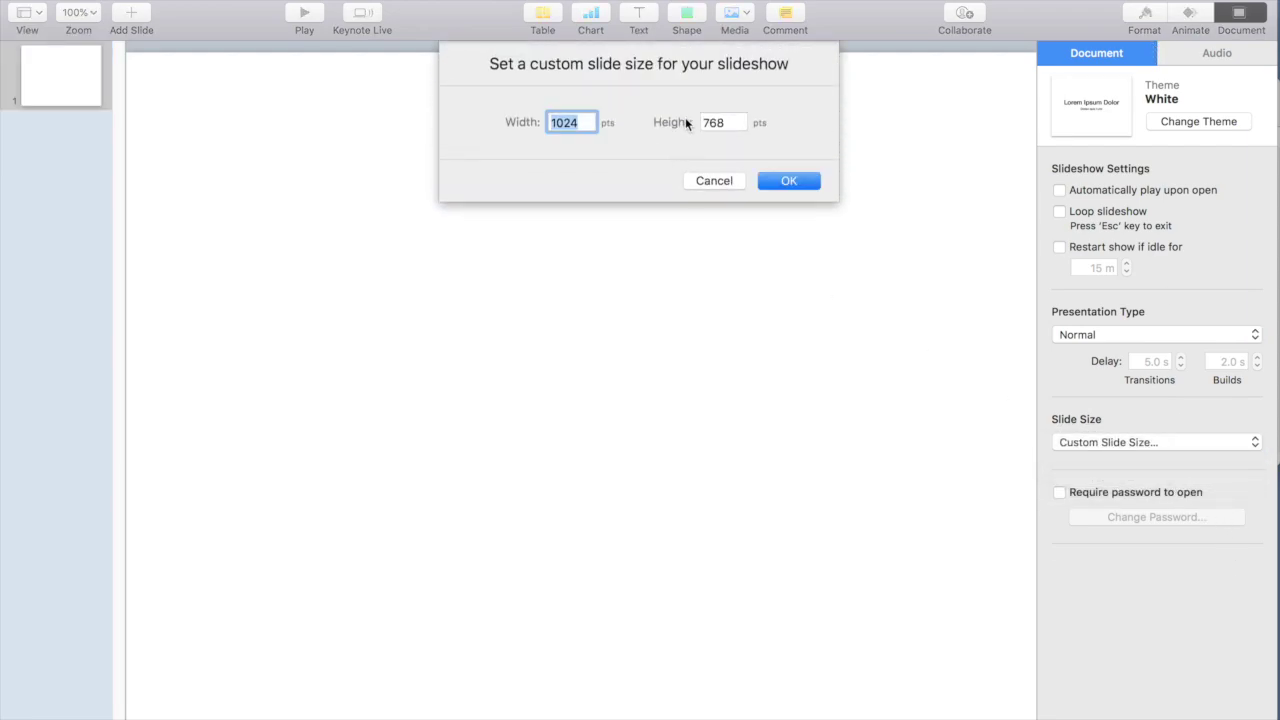
pyautogui.write('192')
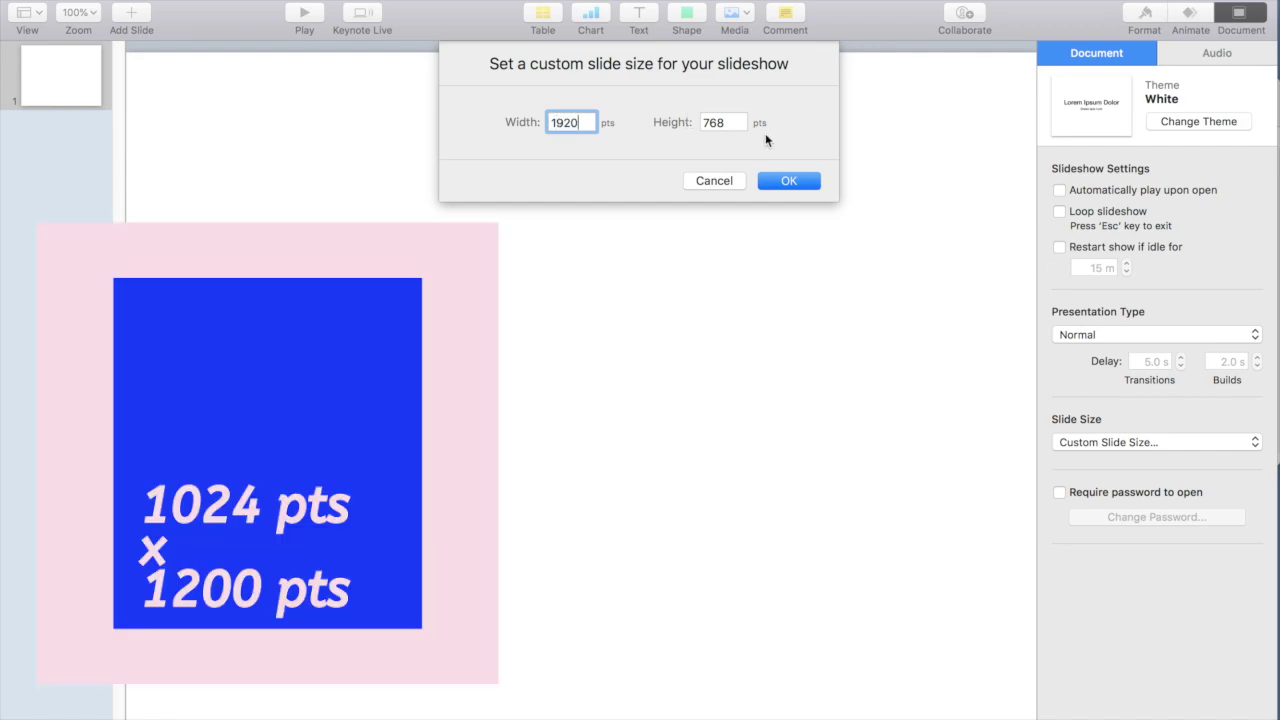
pyautogui.moveTo(737, 123); pyautogui.dragTo(703, 123)
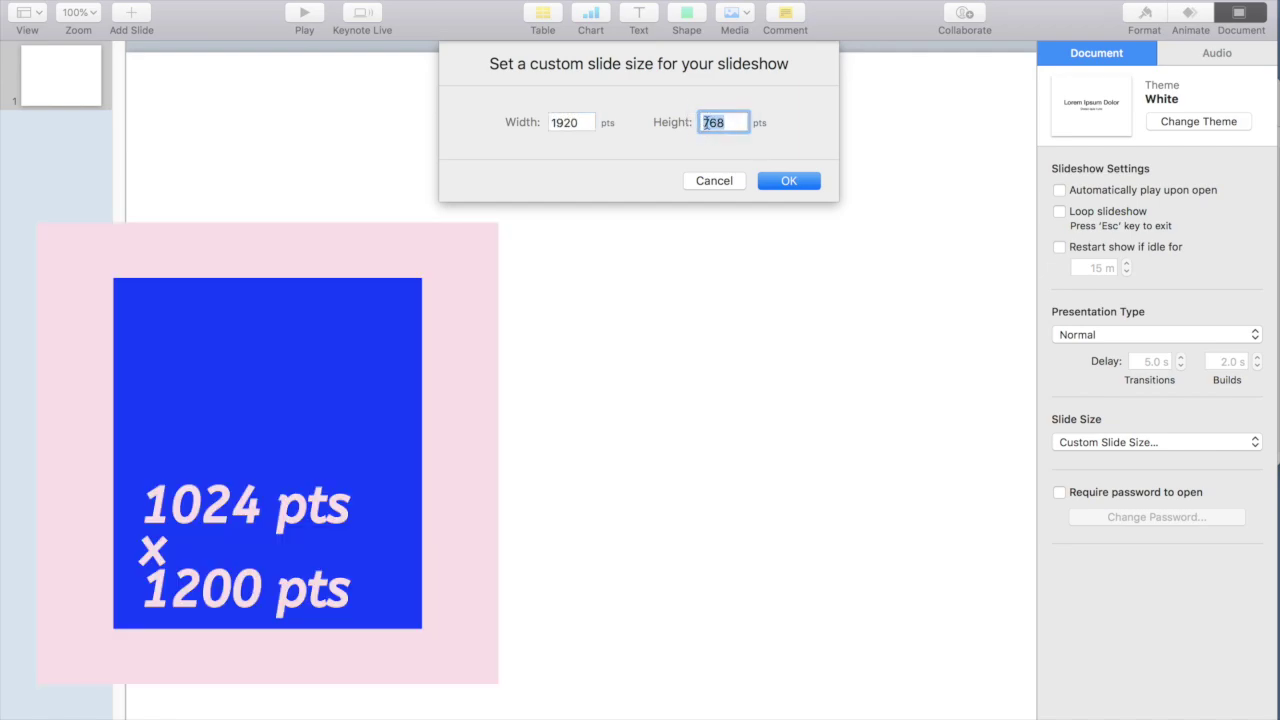
pyautogui.write('1200')
pyautogui.click(770, 180)
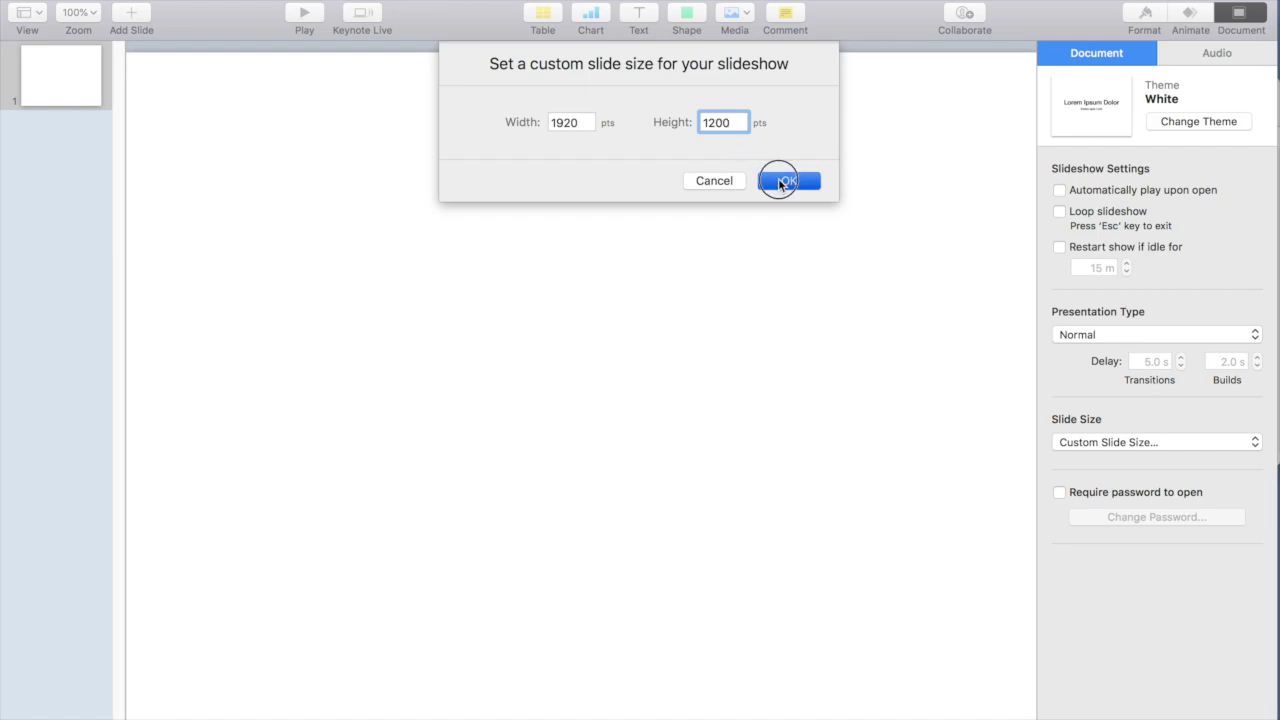
# Open the Title & Subtitle master slide for editing and delete its title and body text placeholders.
pyautogui.click(1142, 17)
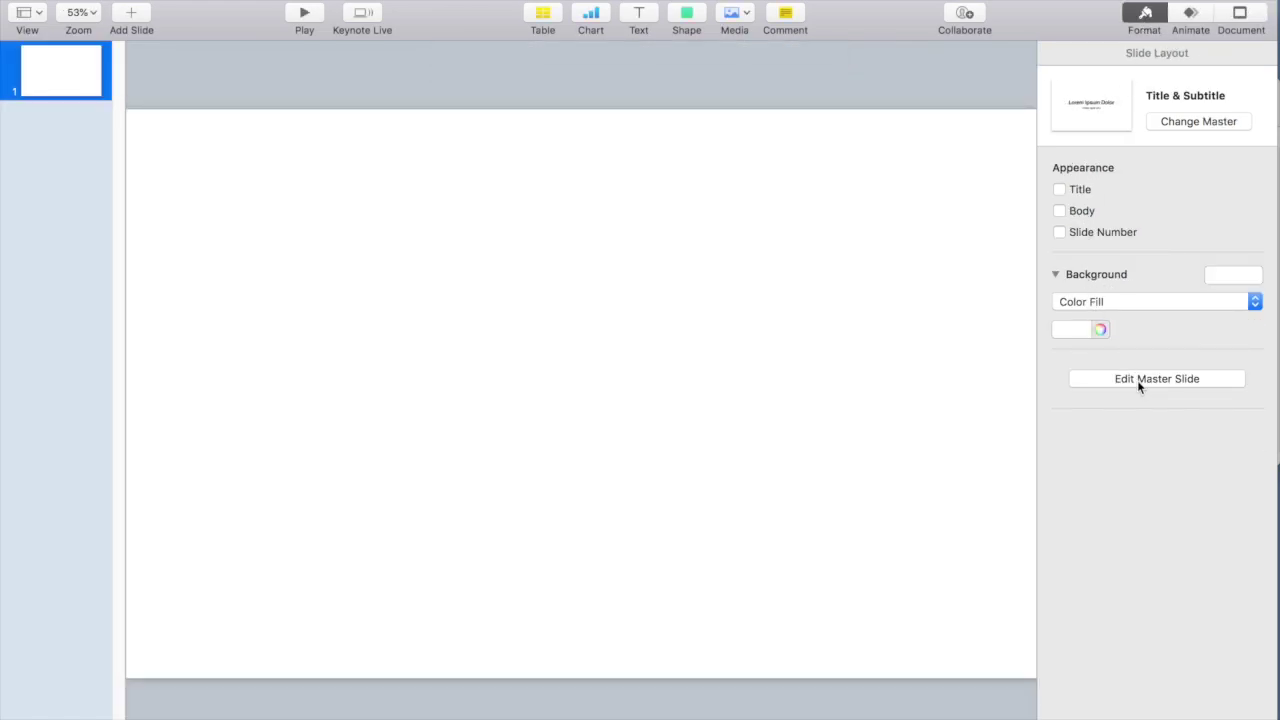
pyautogui.click(1139, 379)
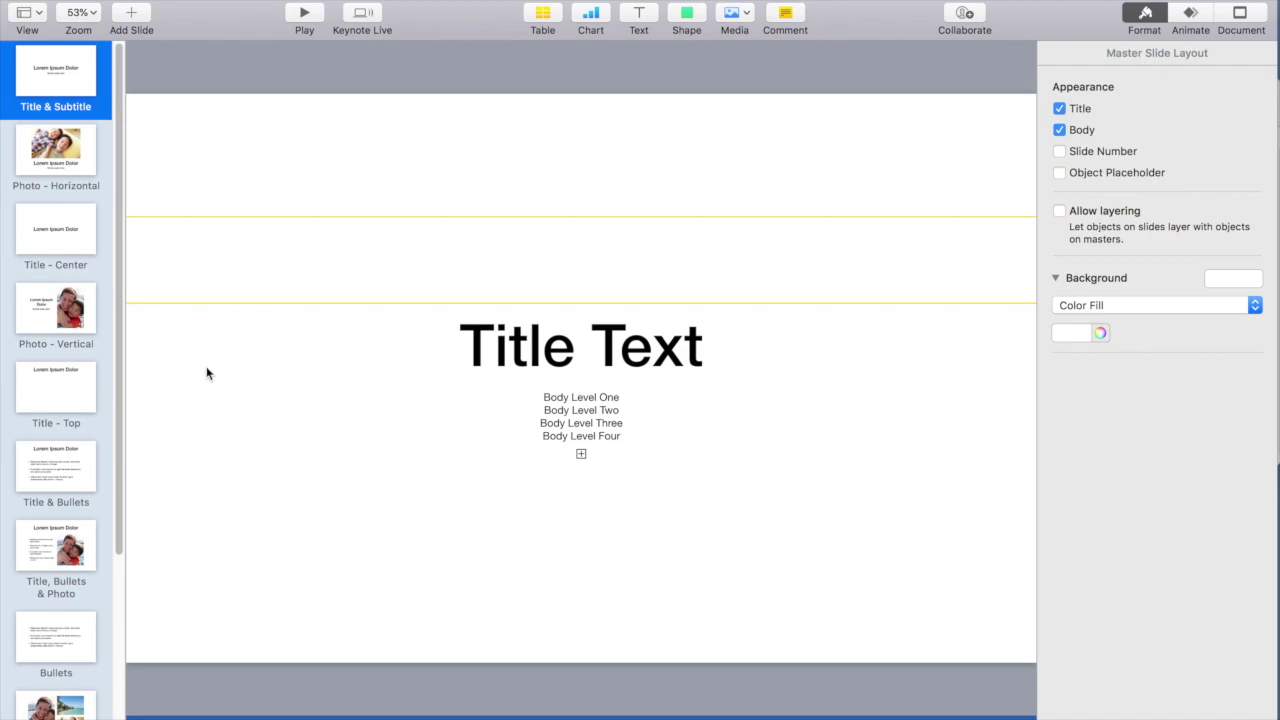
pyautogui.click(566, 366)
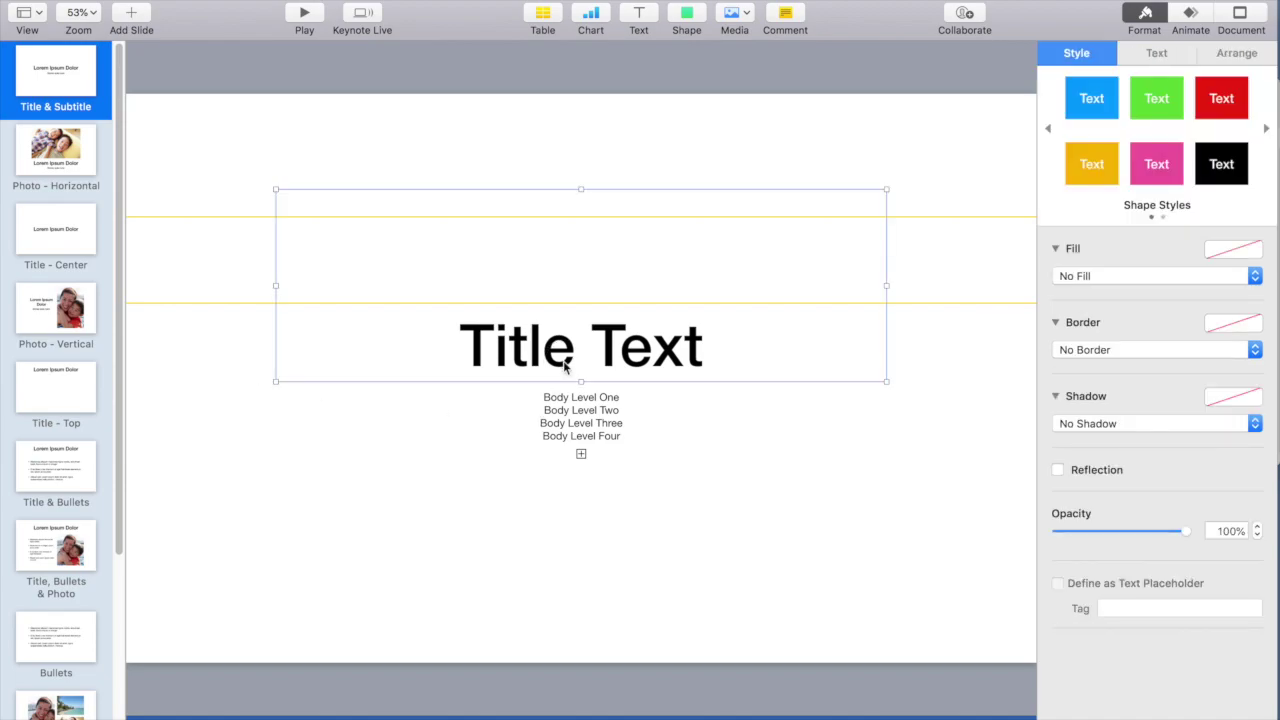
pyautogui.press('Delete')
pyautogui.click(609, 443)
pyautogui.press('Delete')
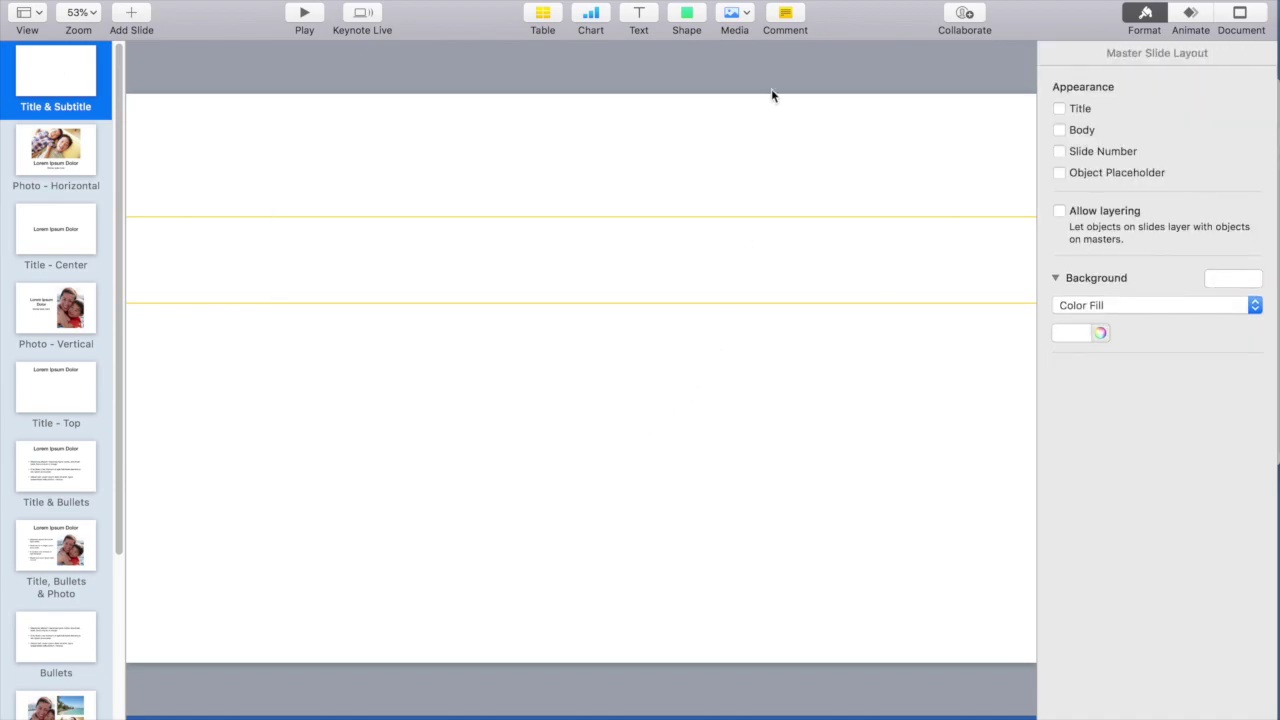
# Add a centred rounded rectangle covering almost the whole master slide and reduce its corner rounding.
pyautogui.click(690, 14)
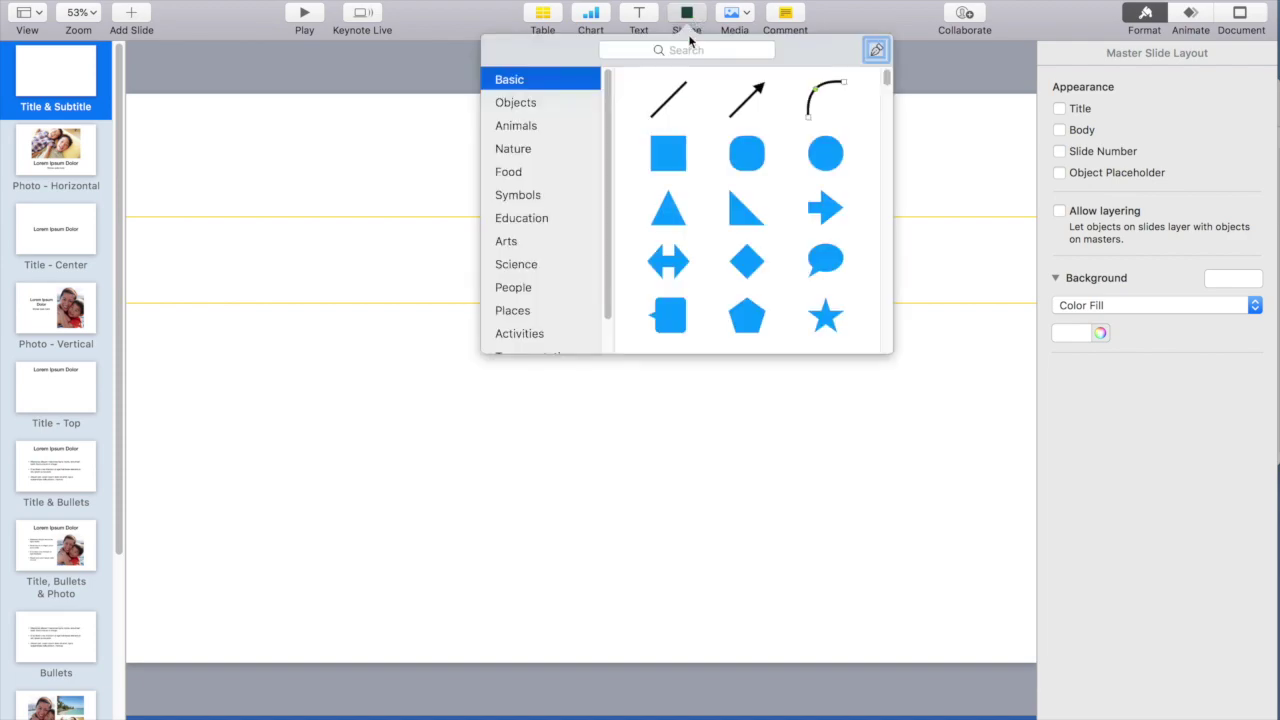
pyautogui.click(746, 153)
pyautogui.moveTo(582, 380); pyautogui.dragTo(1023, 645)
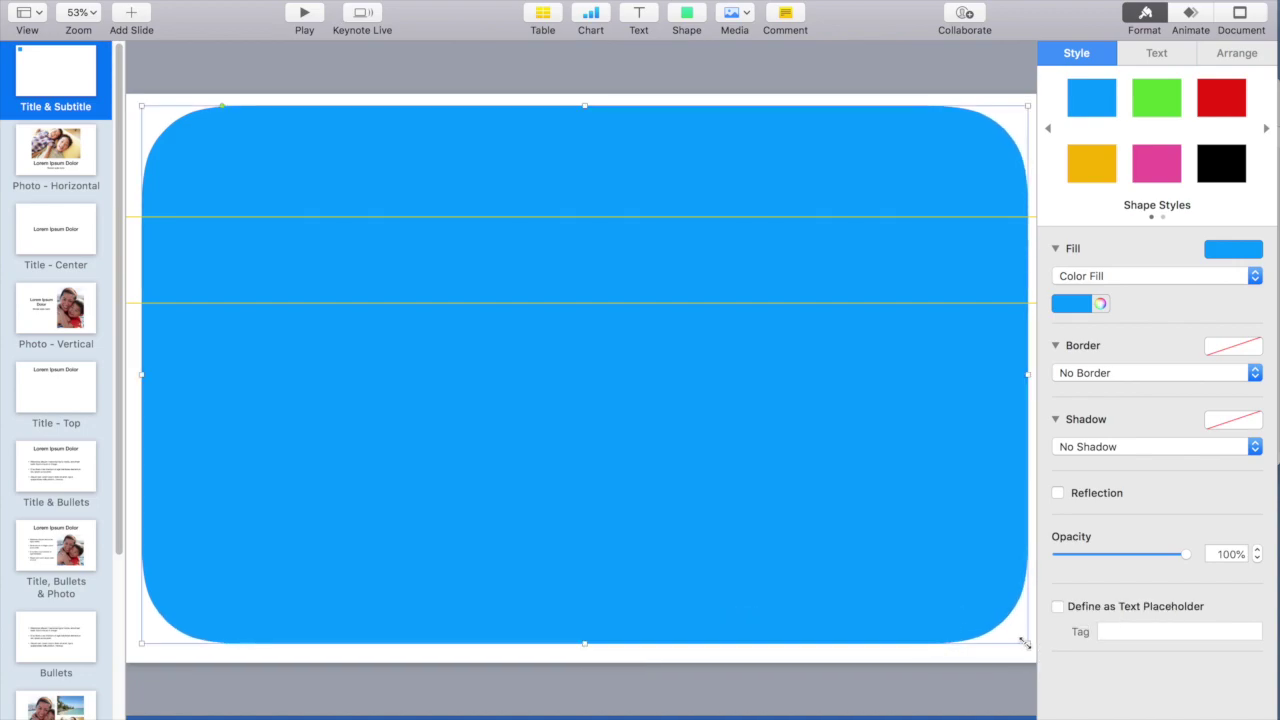
pyautogui.moveTo(800, 472); pyautogui.dragTo(802, 480)
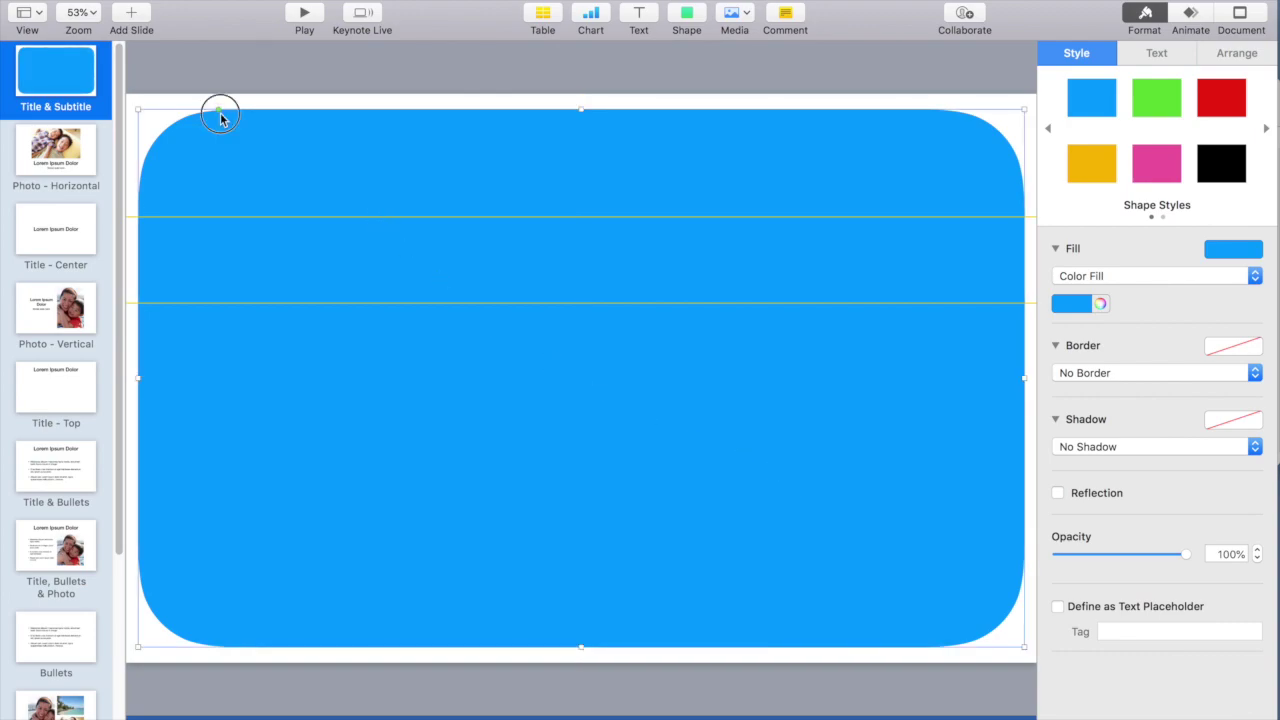
pyautogui.moveTo(218, 109); pyautogui.dragTo(168, 108)
# Fill the rounded rectangle with a muted grey-blue colour.
pyautogui.click(1100, 303)
pyautogui.click(591, 507)
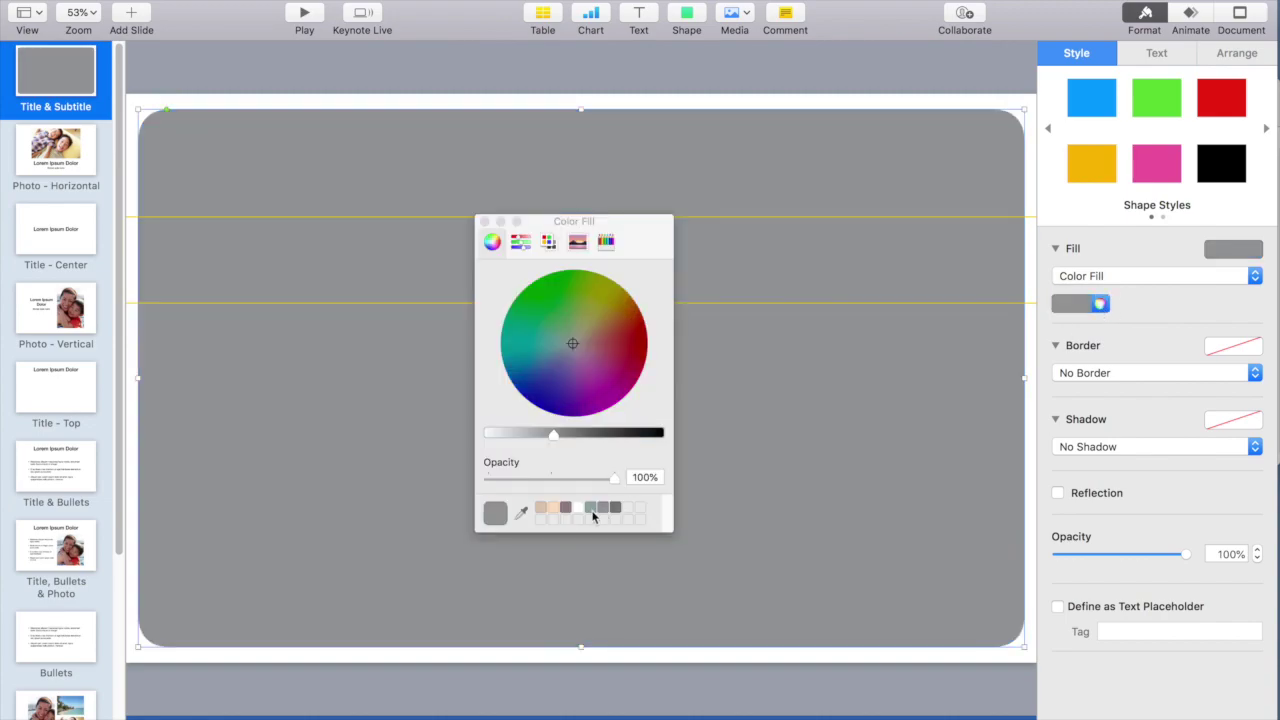
pyautogui.click(555, 357)
pyautogui.click(1100, 303)
# Give the rounded rectangle a drop shadow with 77 pt blur, 12 pt offset and 55% opacity.
pyautogui.click(1120, 450)
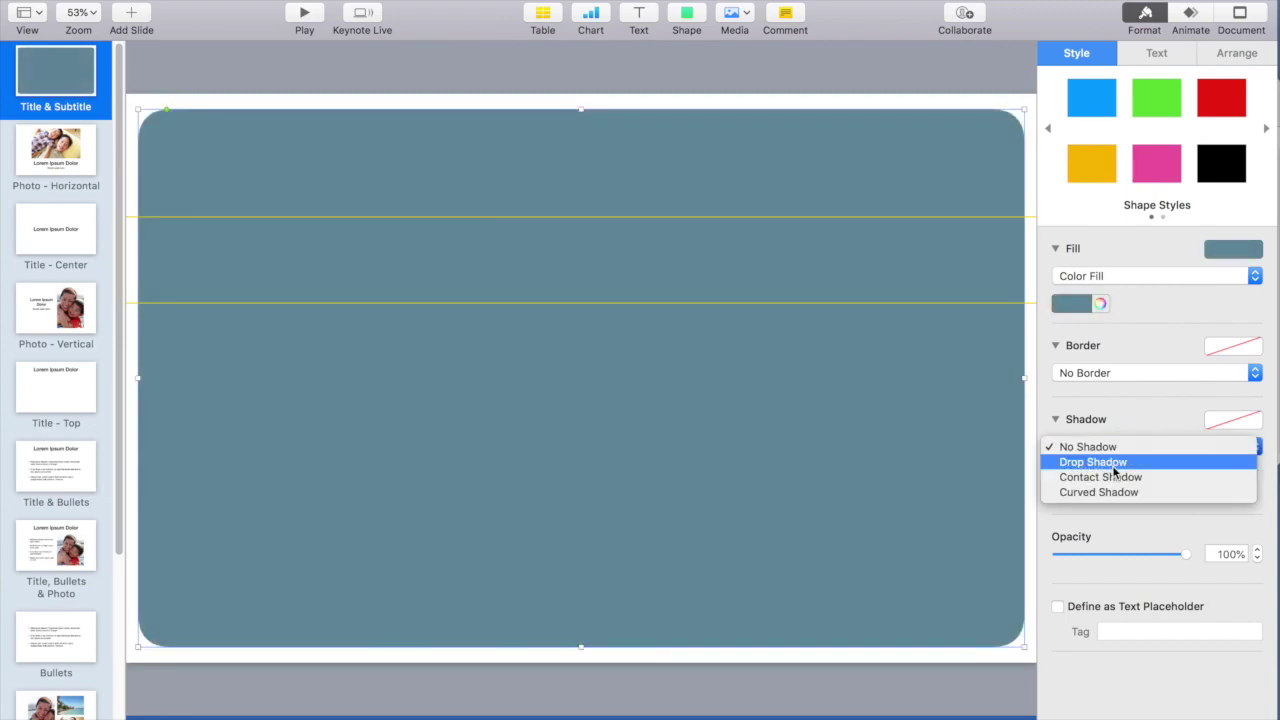
pyautogui.click(1100, 462)
pyautogui.moveTo(1064, 533); pyautogui.dragTo(1092, 535)
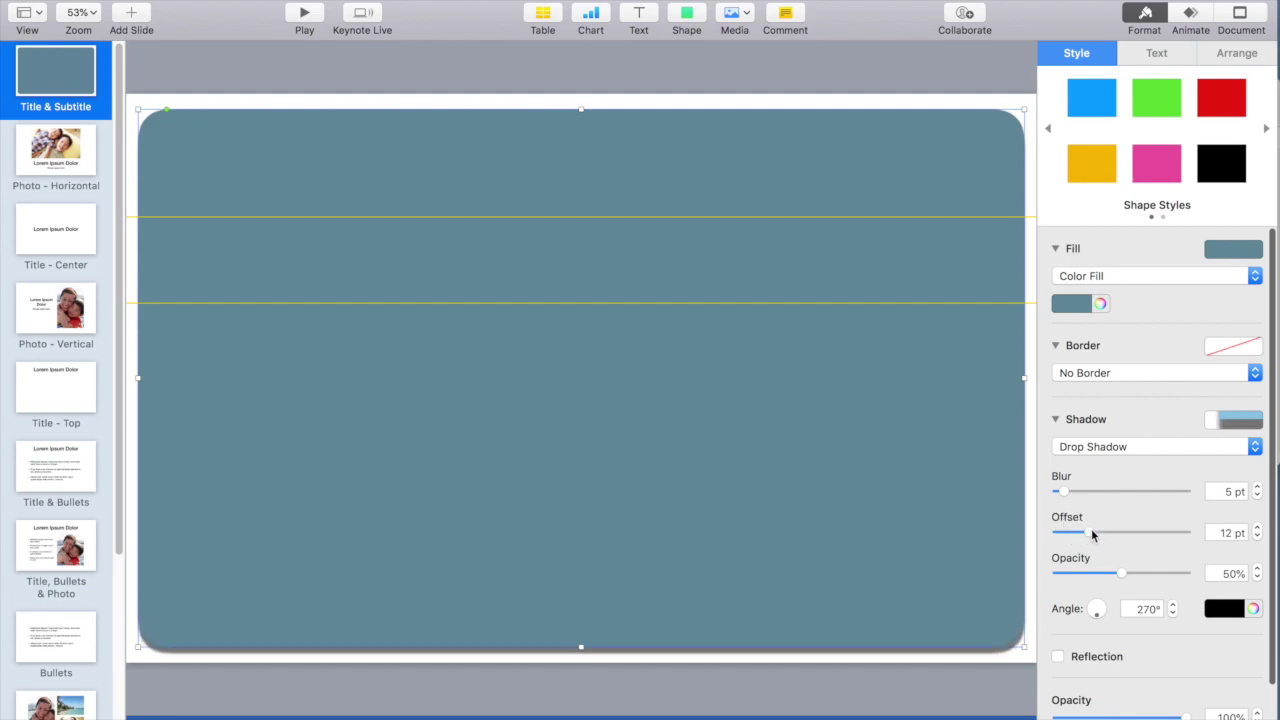
pyautogui.moveTo(1124, 576); pyautogui.dragTo(1080, 570)
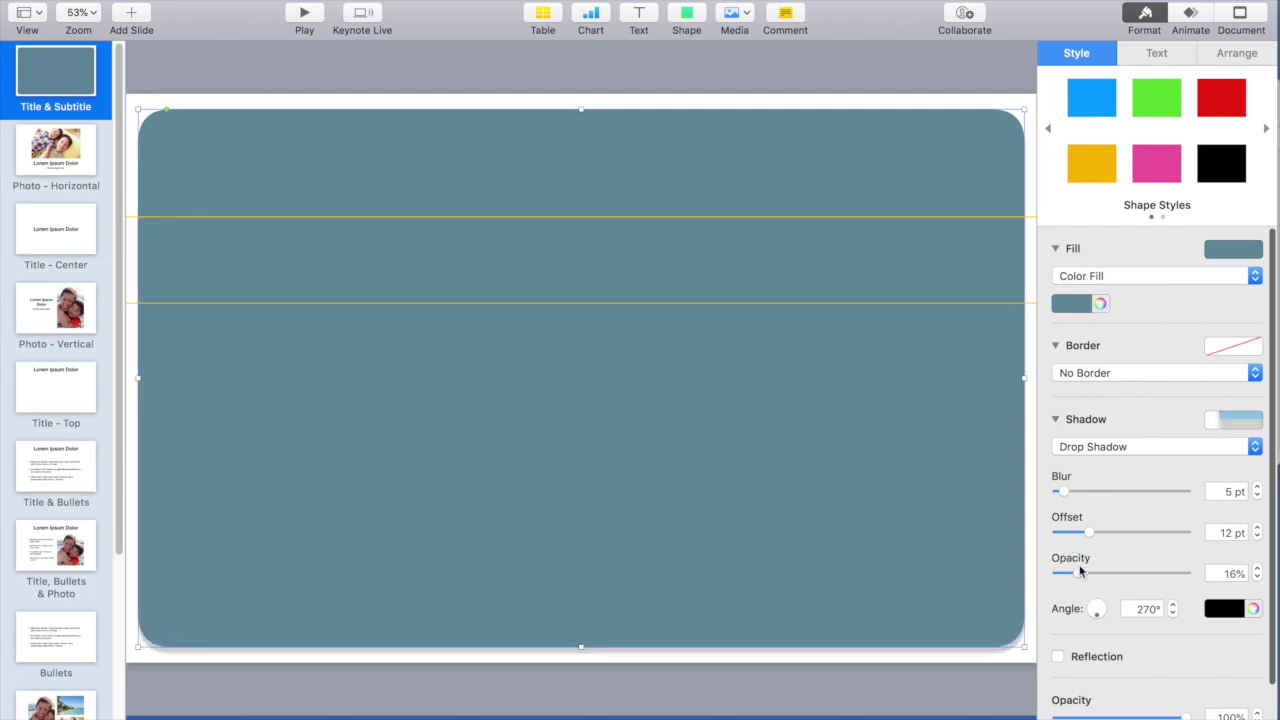
pyautogui.moveTo(1060, 491); pyautogui.dragTo(1153, 491)
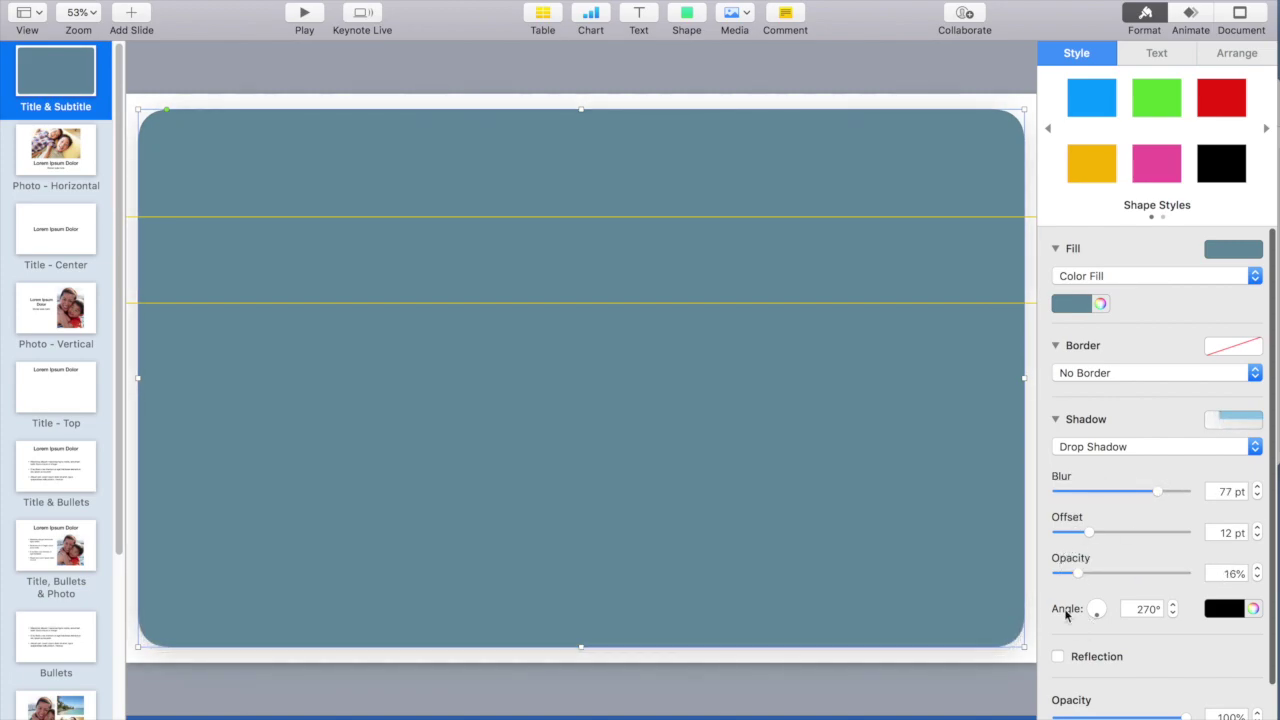
pyautogui.moveTo(1079, 573); pyautogui.dragTo(1128, 571)
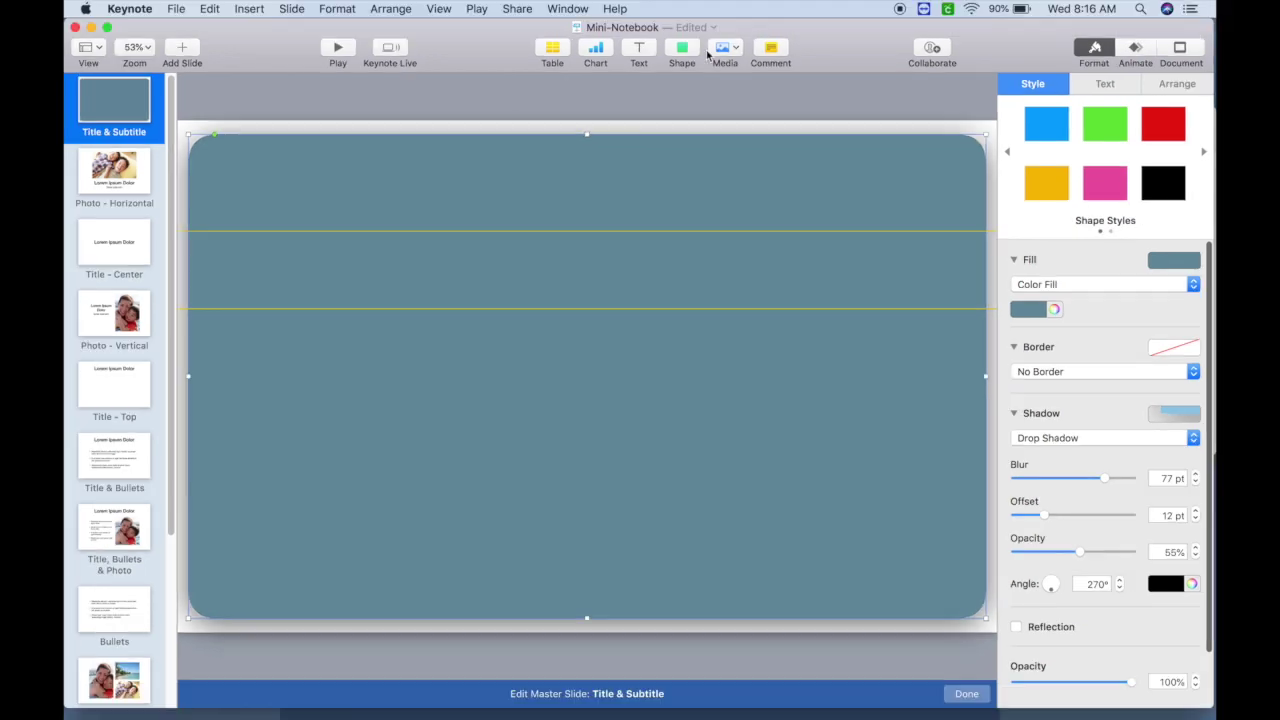
# Add a square shape and resize it into a centred rectangle that leaves a margin of the grey-blue cover on all sides.
pyautogui.click(683, 50)
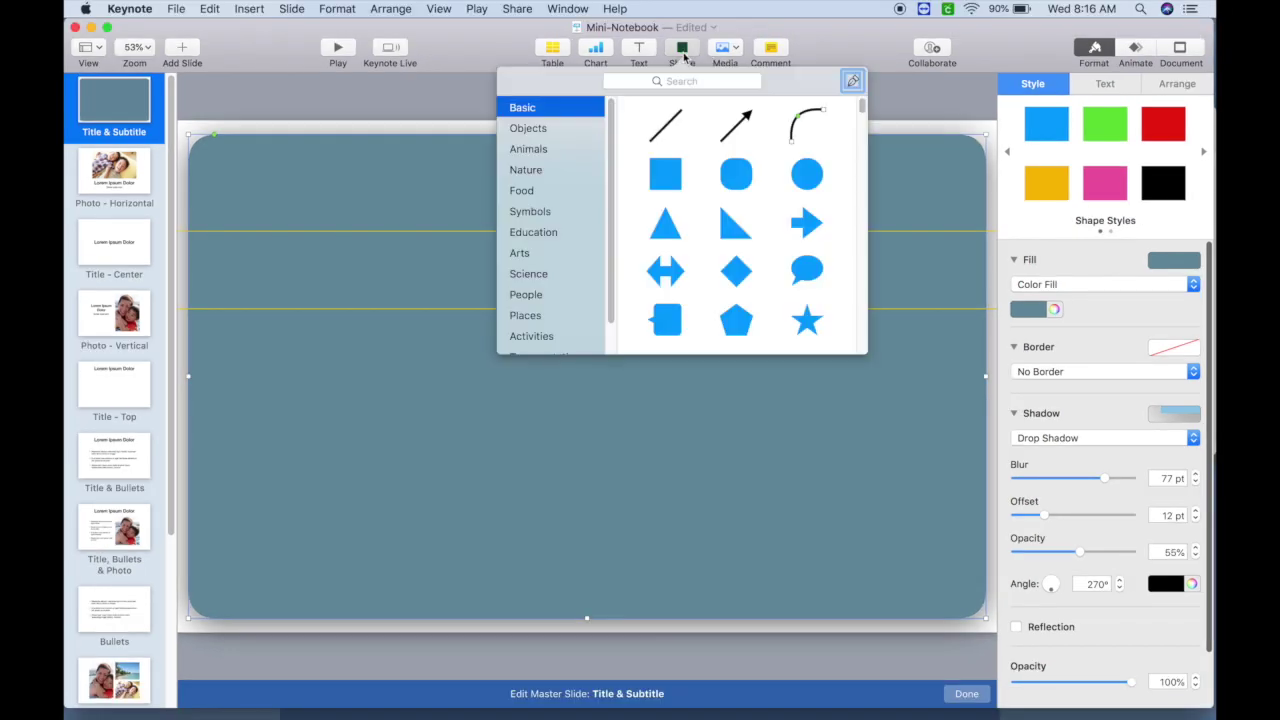
pyautogui.click(665, 175)
pyautogui.moveTo(610, 381); pyautogui.dragTo(954, 612)
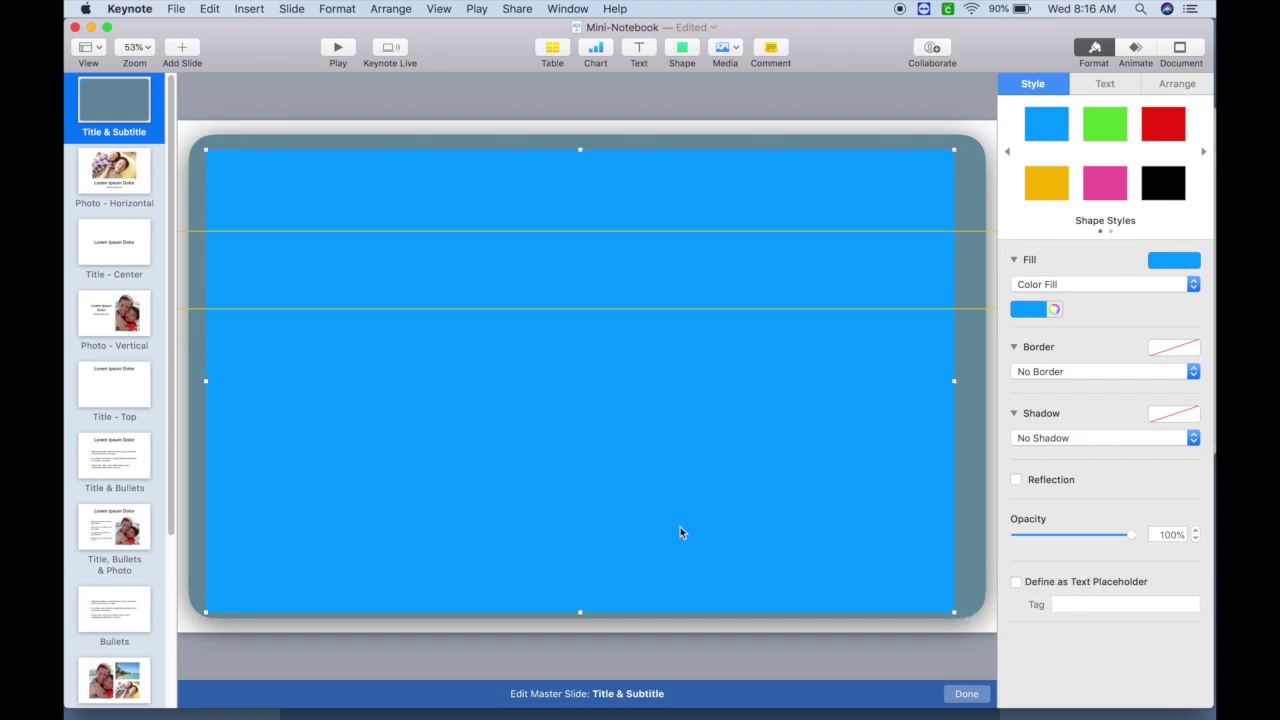
pyautogui.moveTo(660, 513); pyautogui.dragTo(664, 505)
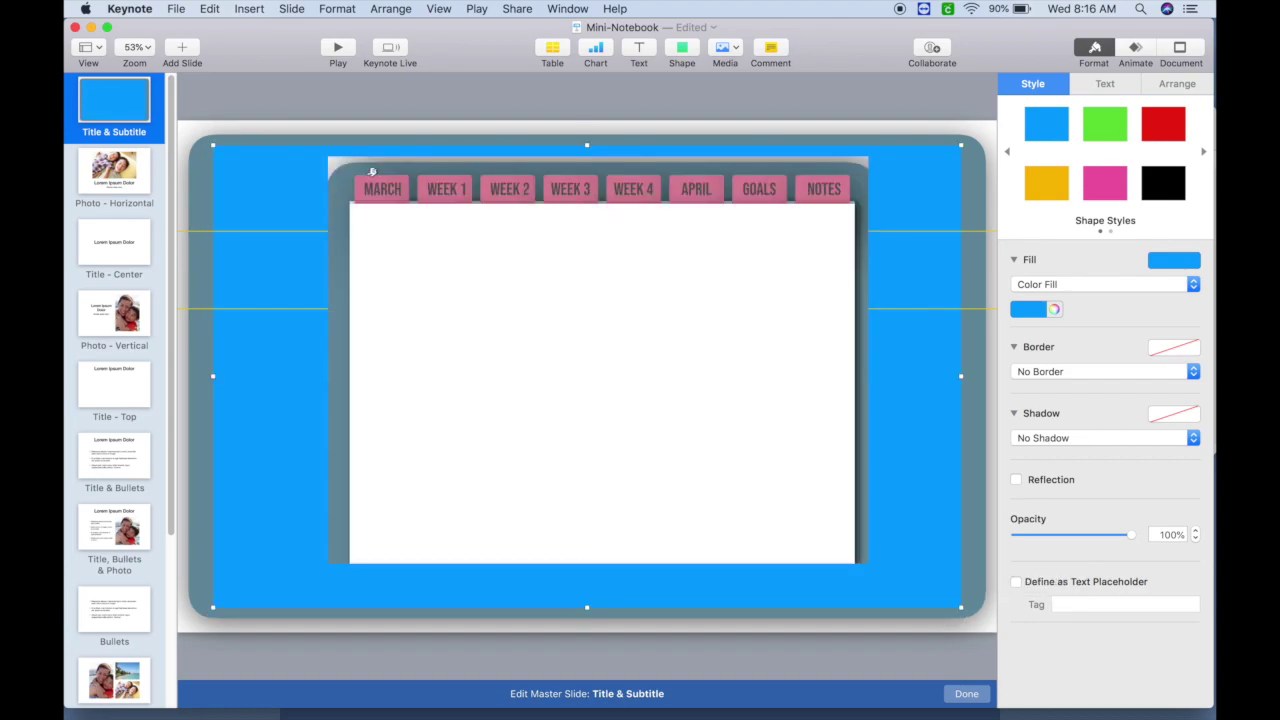
pyautogui.press('super+z')
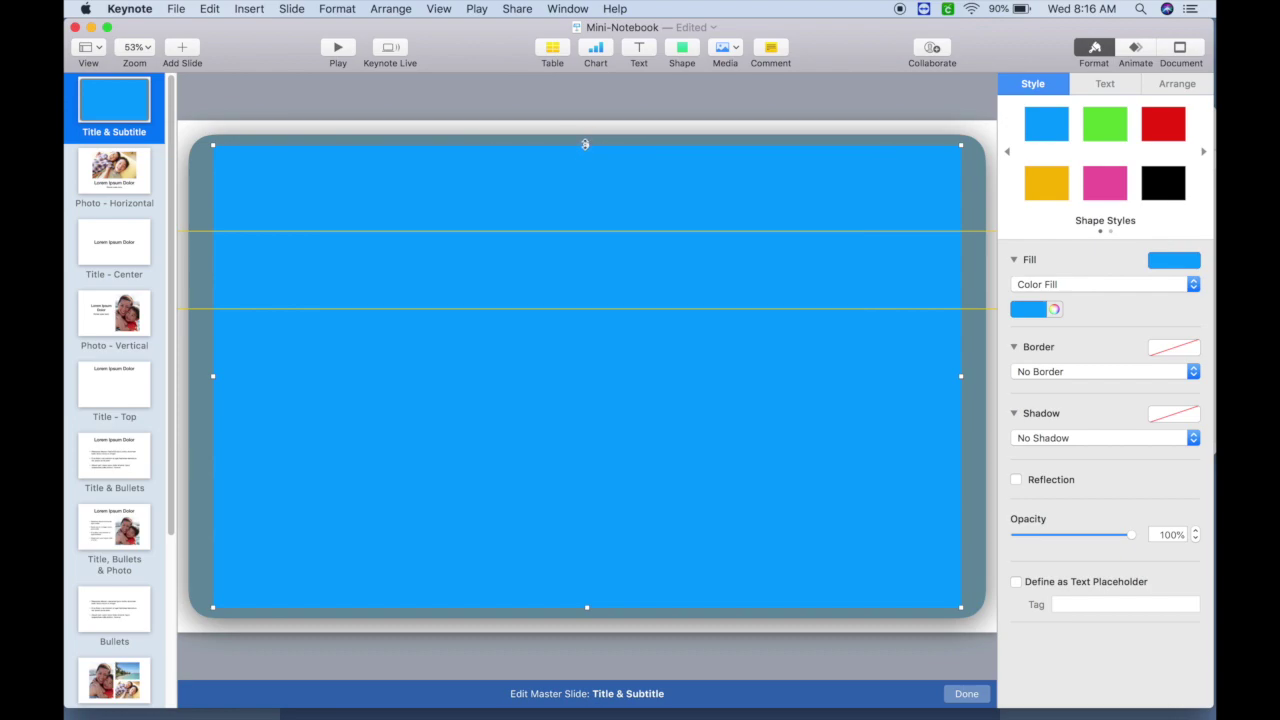
pyautogui.moveTo(587, 147); pyautogui.dragTo(588, 183)
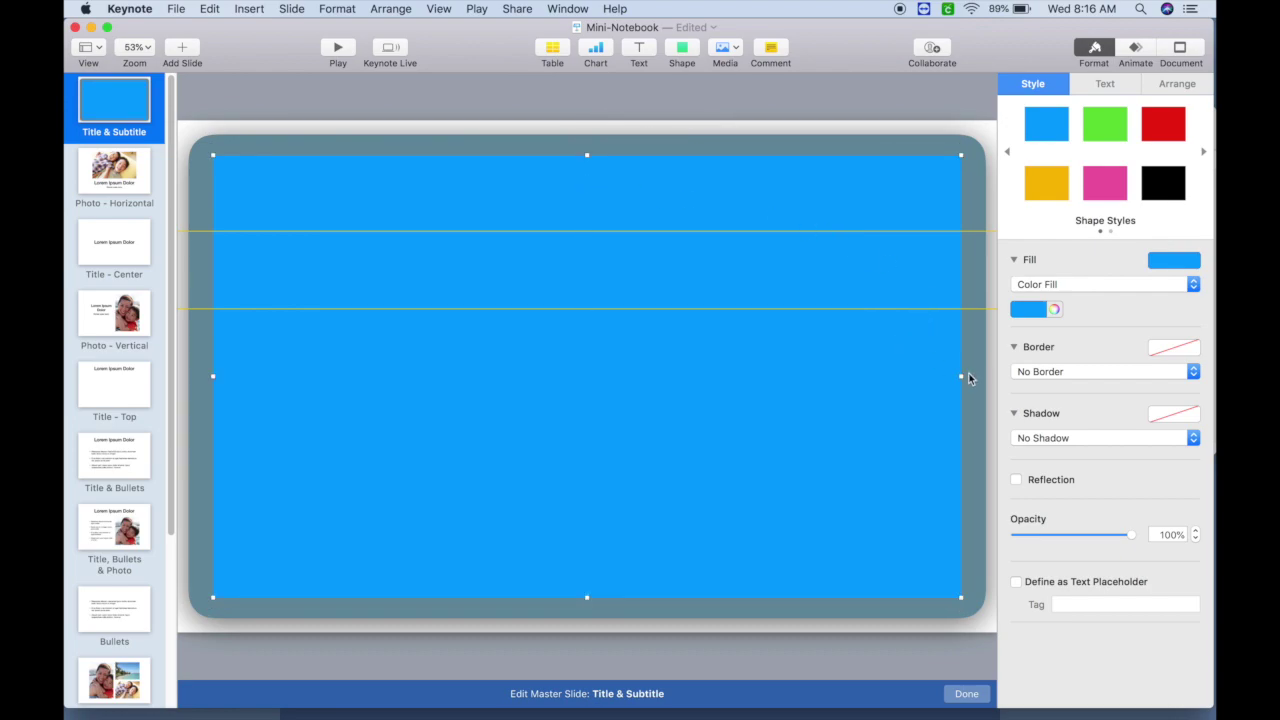
pyautogui.moveTo(961, 377); pyautogui.dragTo(950, 376)
pyautogui.moveTo(757, 376); pyautogui.dragTo(775, 370)
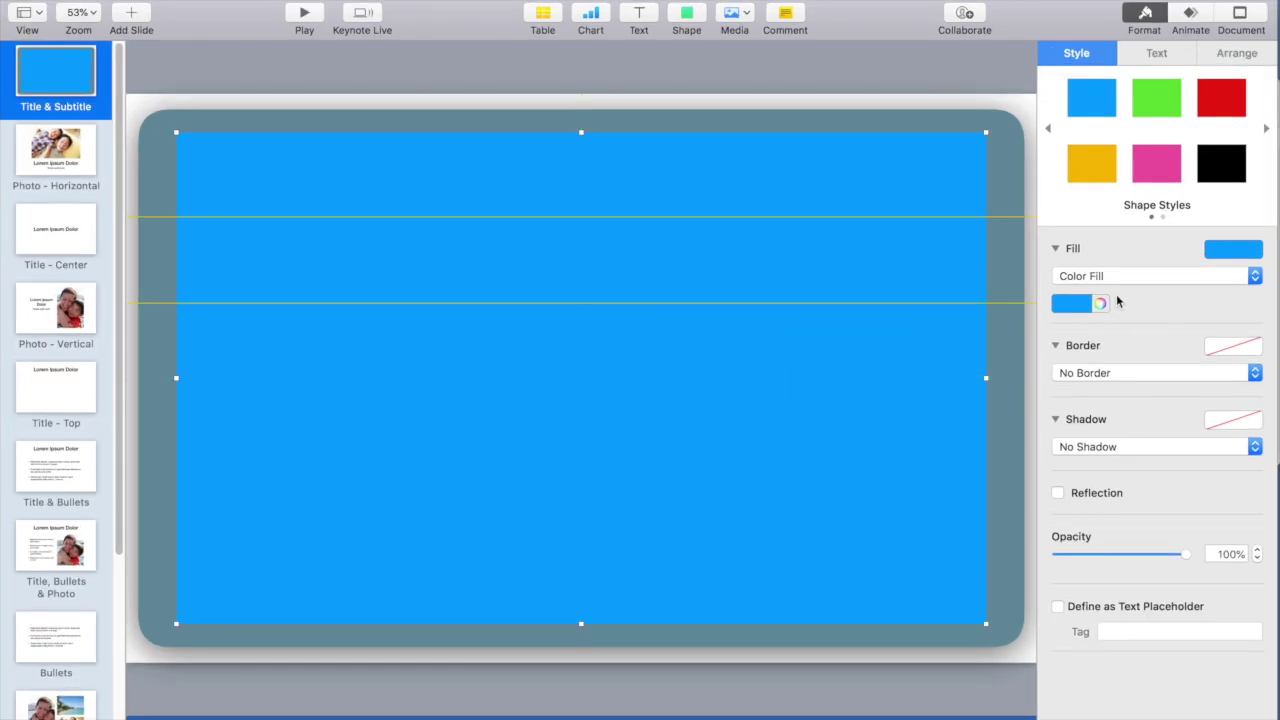
# Fill the inner page rectangle with white.
pyautogui.click(1100, 304)
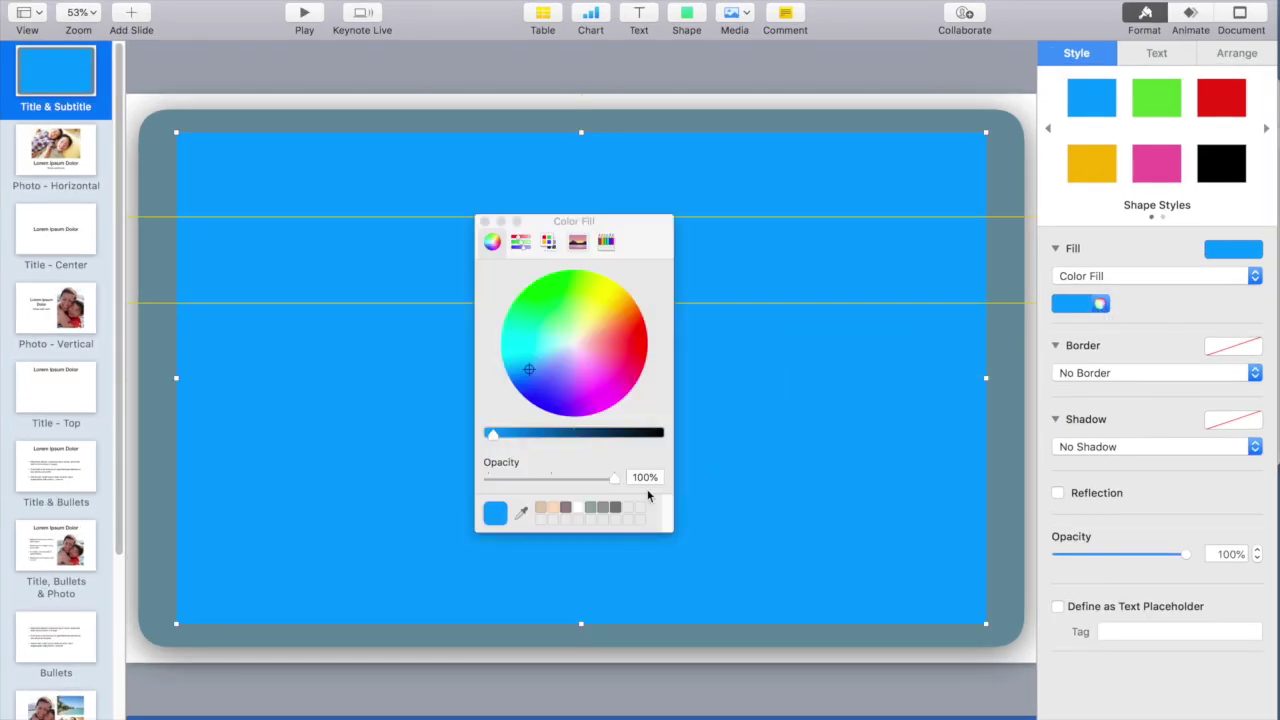
pyautogui.click(548, 241)
pyautogui.scroll(-3, 540, 380)
pyautogui.click(574, 438)
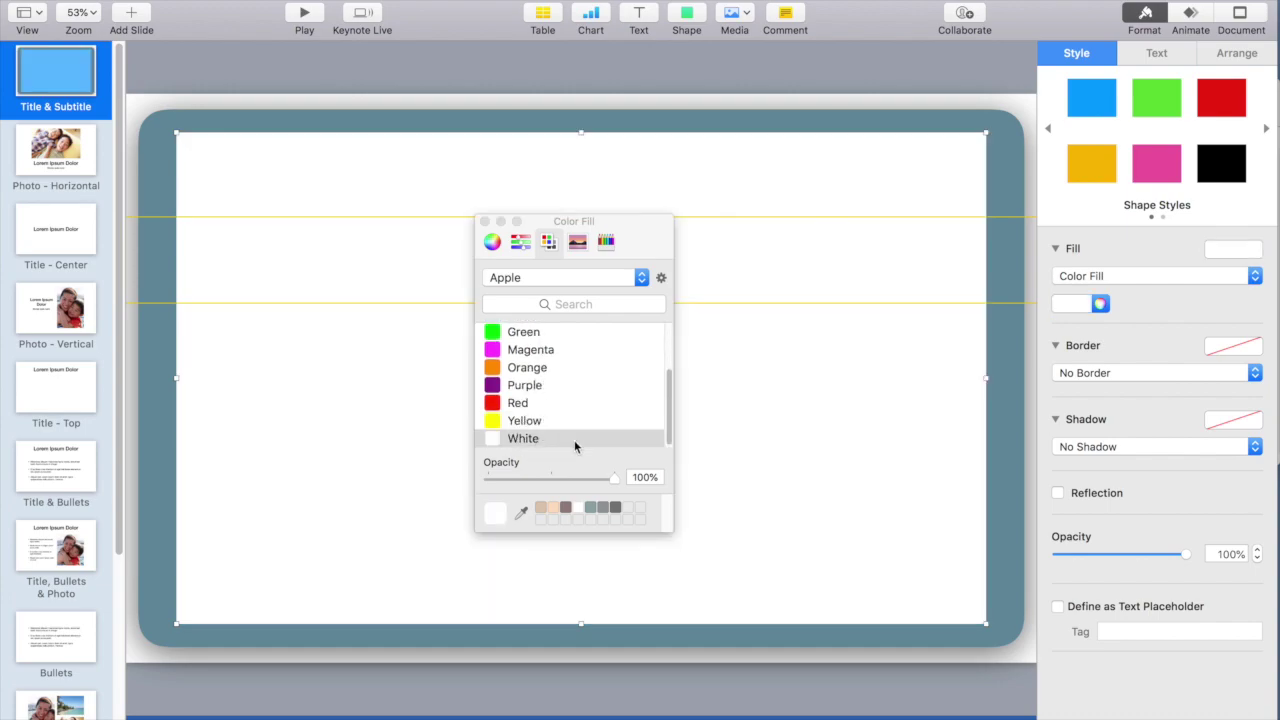
pyautogui.click(484, 221)
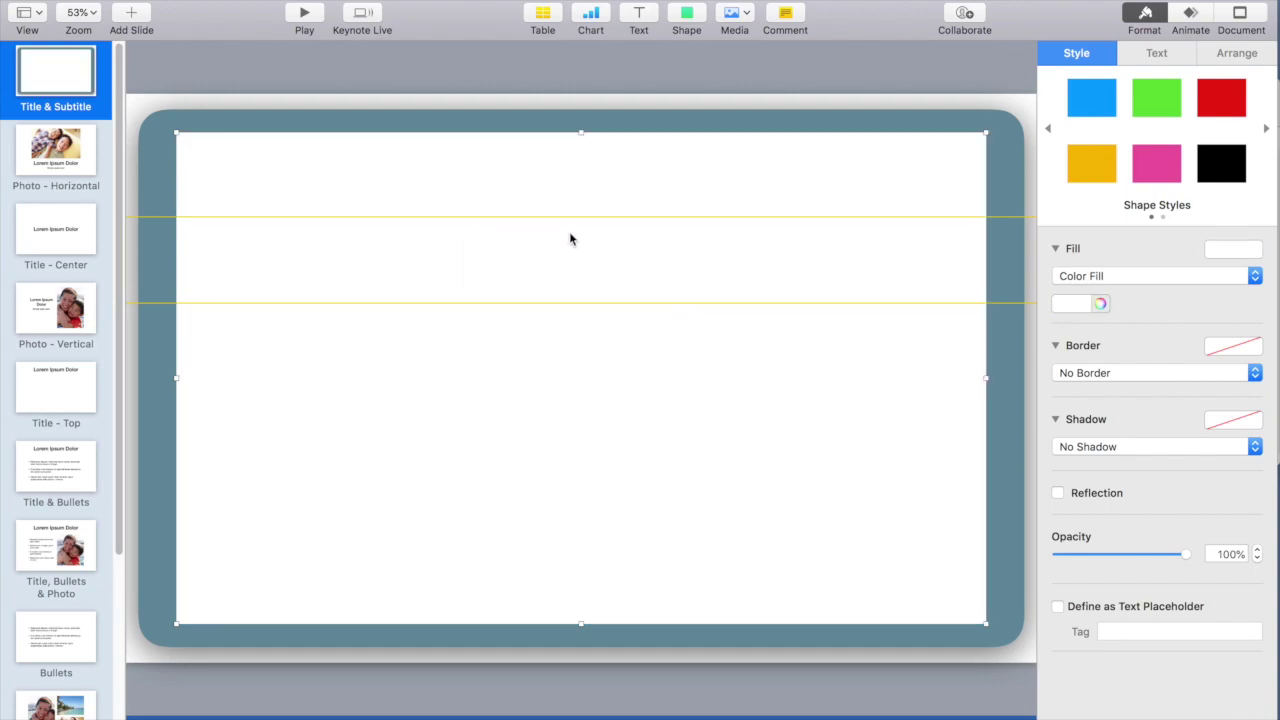
# Give the white page a drop shadow with 15 pt blur, 7 pt offset and about 40% opacity.
pyautogui.moveTo(753, 264); pyautogui.dragTo(923, 381)
pyautogui.moveTo(806, 403); pyautogui.dragTo(631, 300)
pyautogui.click(1092, 448)
pyautogui.click(1077, 459)
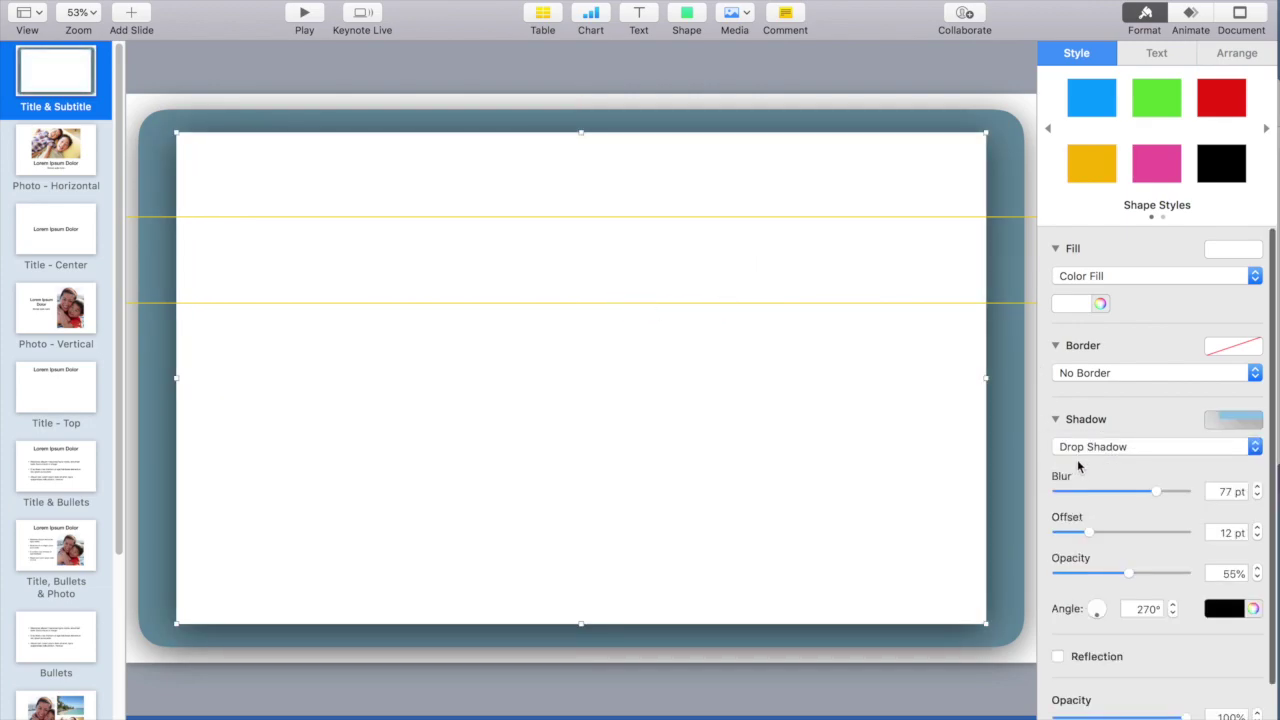
pyautogui.moveTo(1154, 491); pyautogui.dragTo(1073, 540)
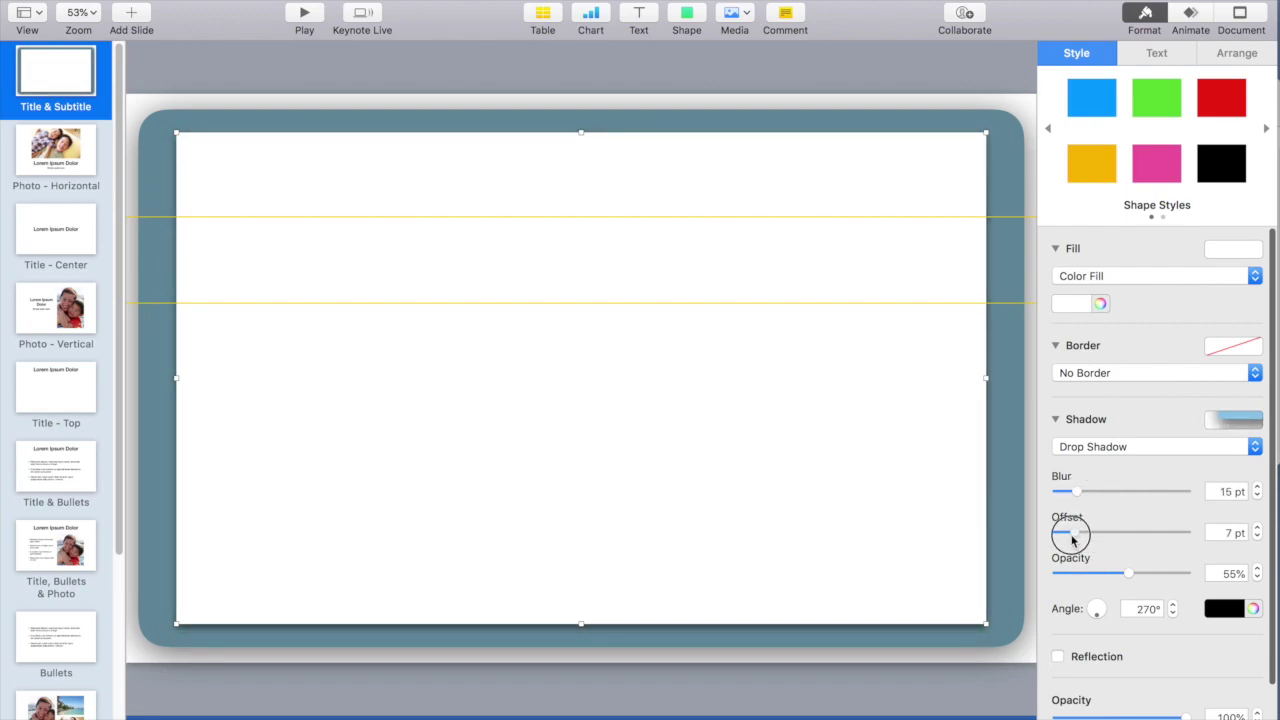
pyautogui.moveTo(1126, 578); pyautogui.dragTo(1104, 574)
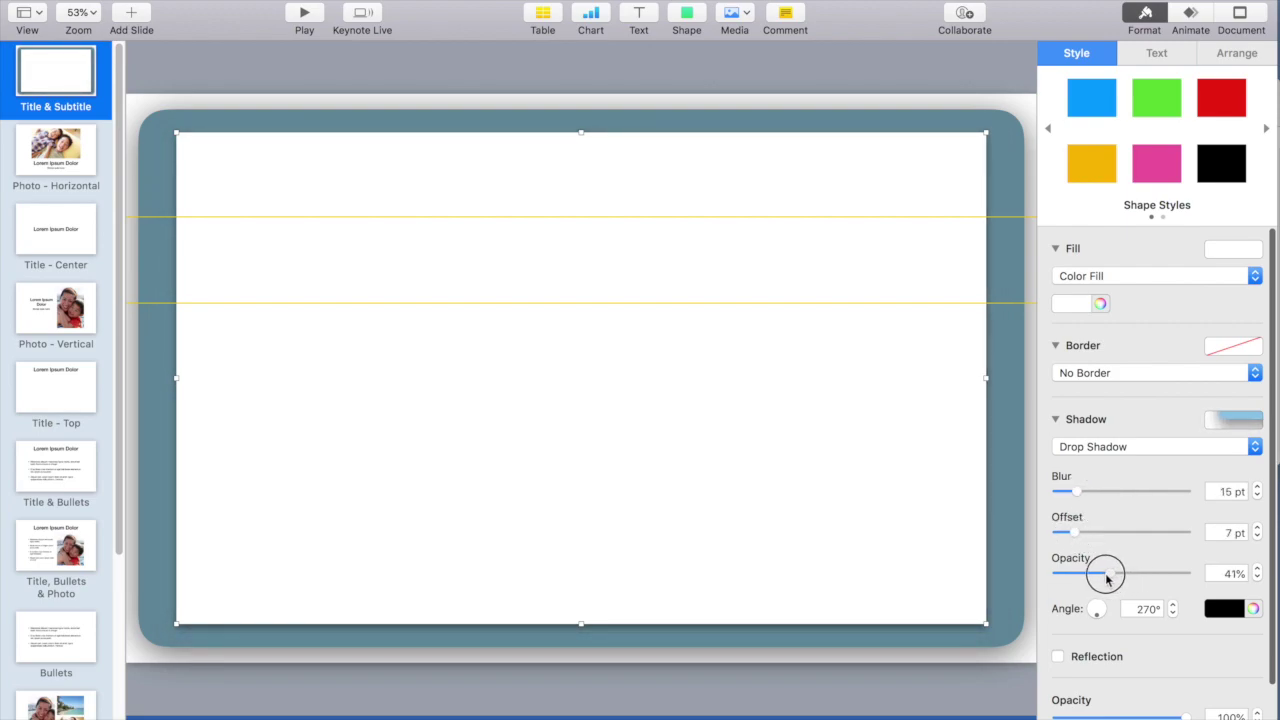
pyautogui.click(932, 521)
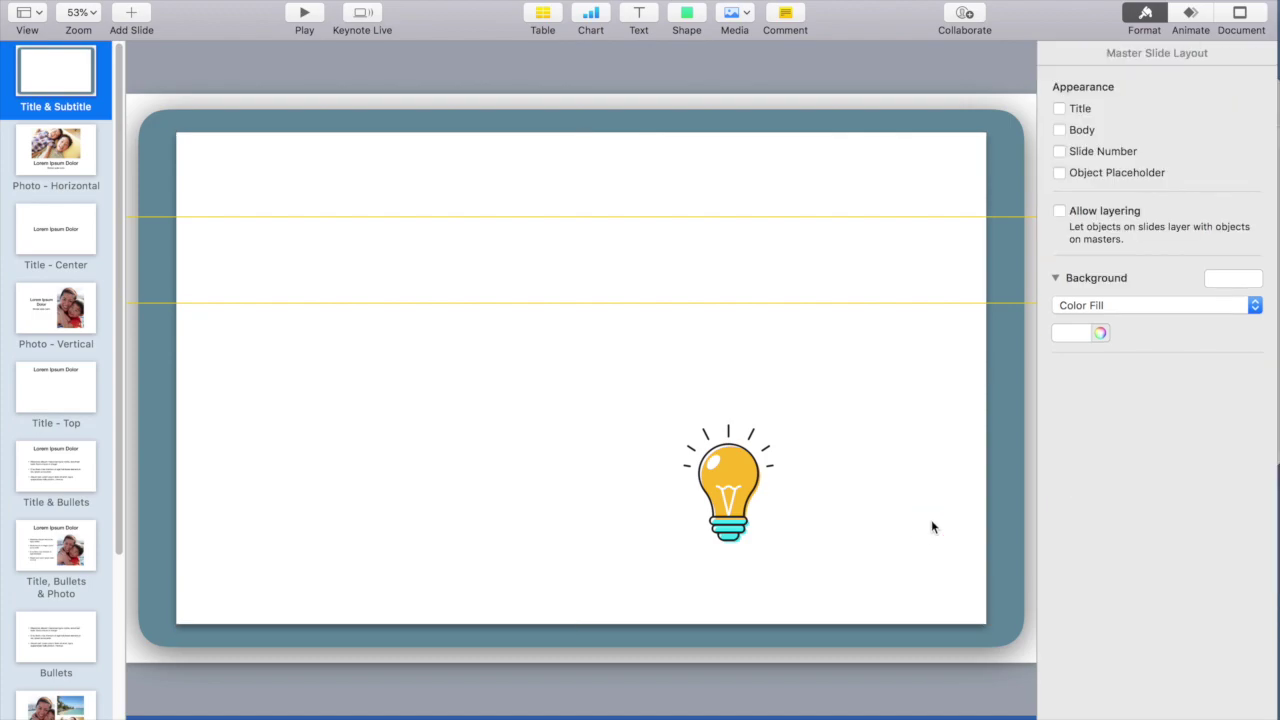
# Duplicate the white page, make the copy slightly narrower, and centre it over the original to suggest stacked pages.
pyautogui.click(932, 521)
pyautogui.press('super+d')
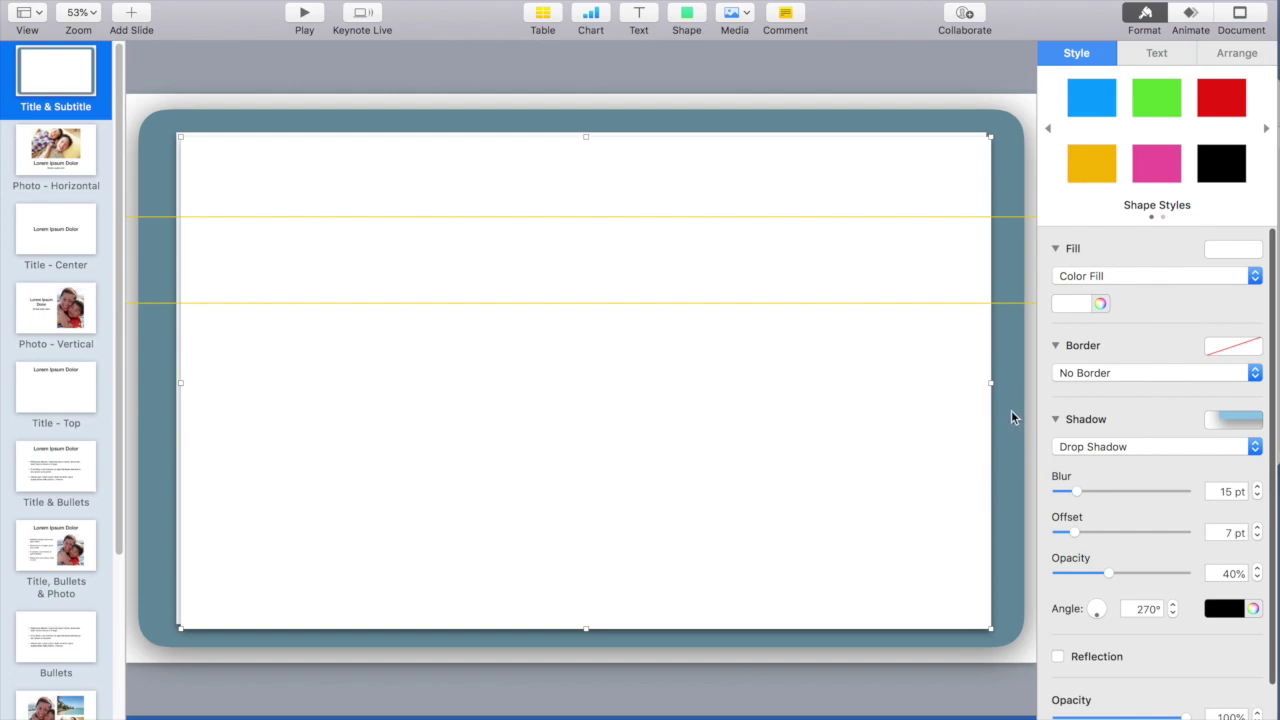
pyautogui.moveTo(989, 382); pyautogui.dragTo(835, 340)
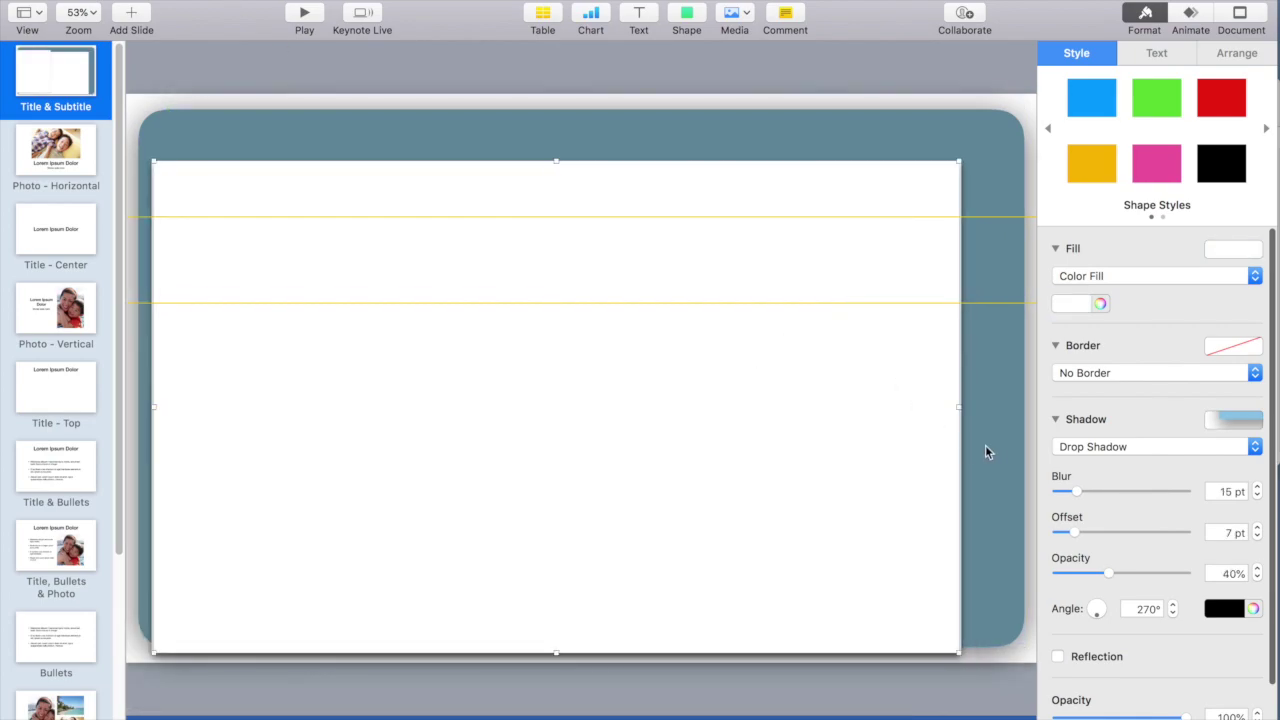
pyautogui.click(985, 447)
pyautogui.moveTo(840, 470); pyautogui.dragTo(846, 535)
pyautogui.moveTo(733, 171); pyautogui.dragTo(760, 151)
pyautogui.moveTo(712, 380); pyautogui.dragTo(713, 304)
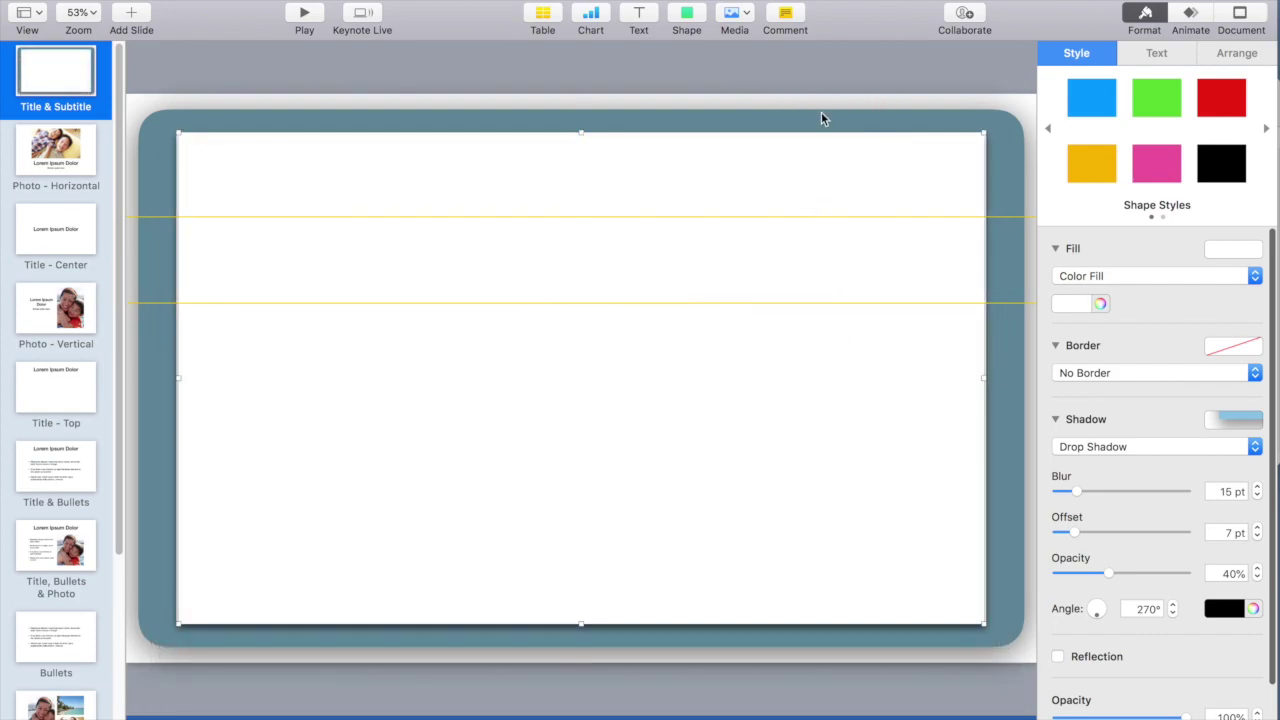
# Lock the grey-blue rounded cover rectangle in place.
pyautogui.click(877, 127)
pyautogui.click(976, 100)
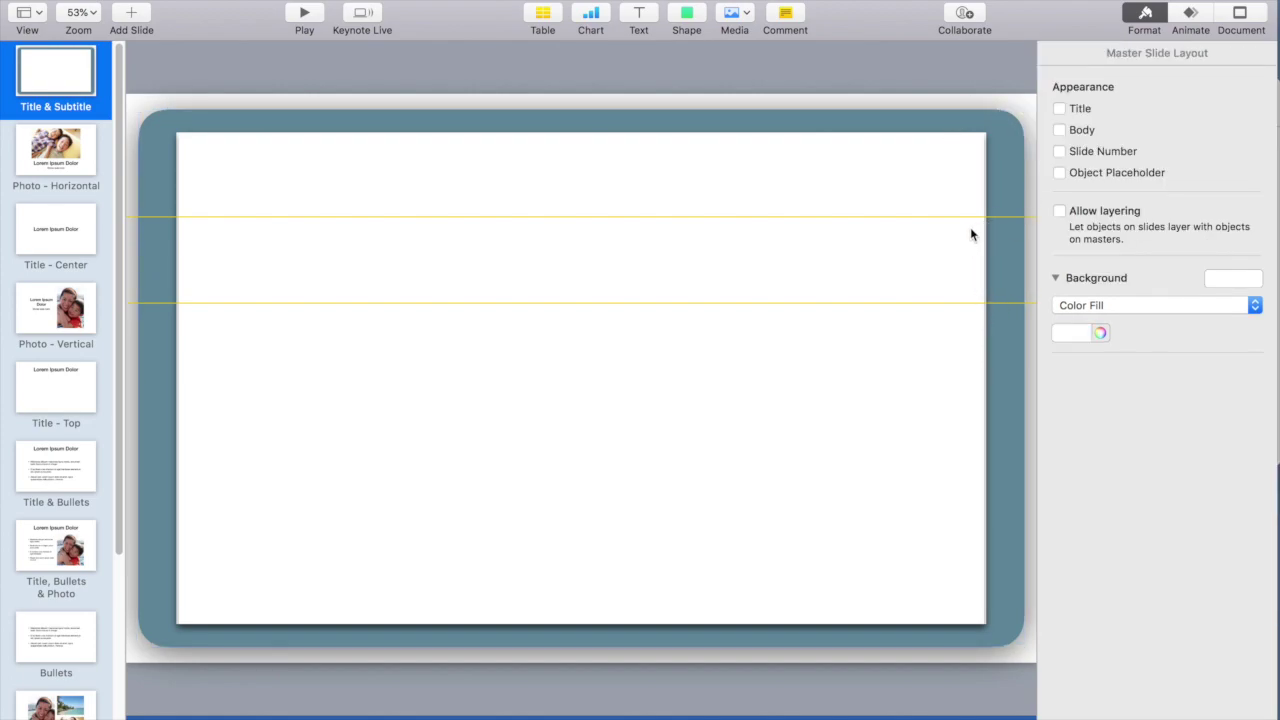
pyautogui.click(911, 164)
pyautogui.click(1003, 134)
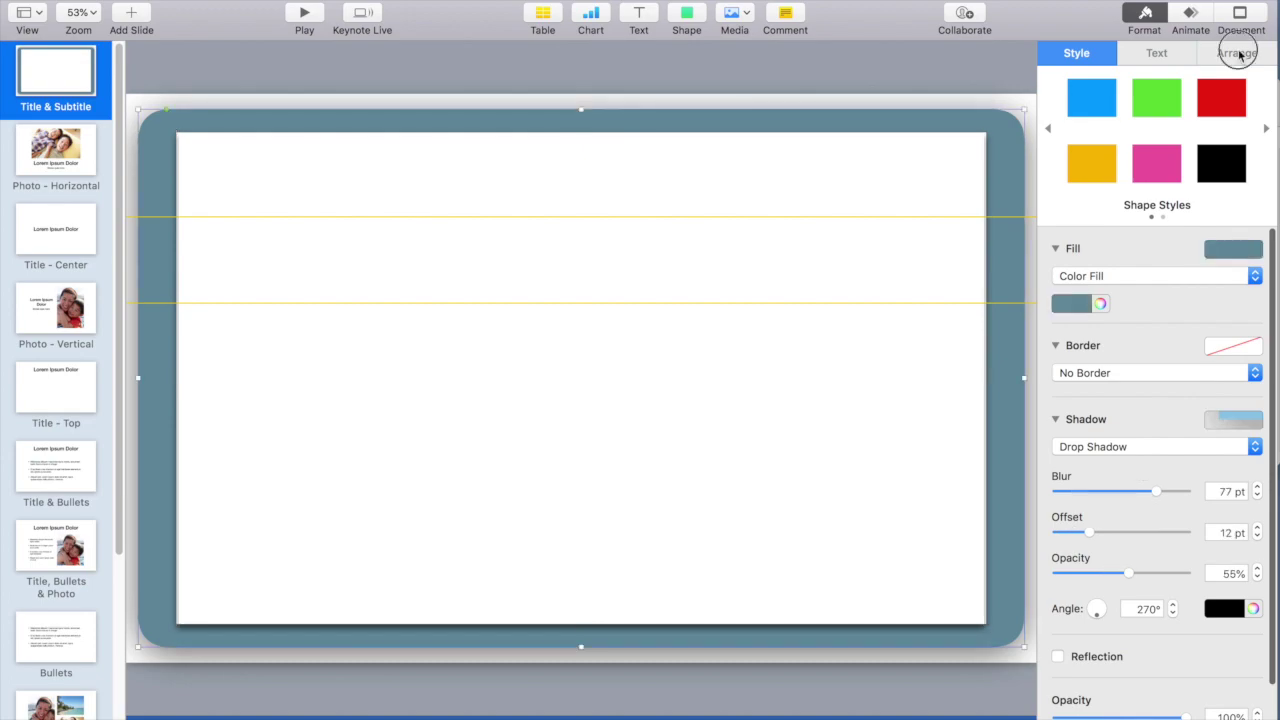
pyautogui.click(1237, 54)
pyautogui.click(1131, 455)
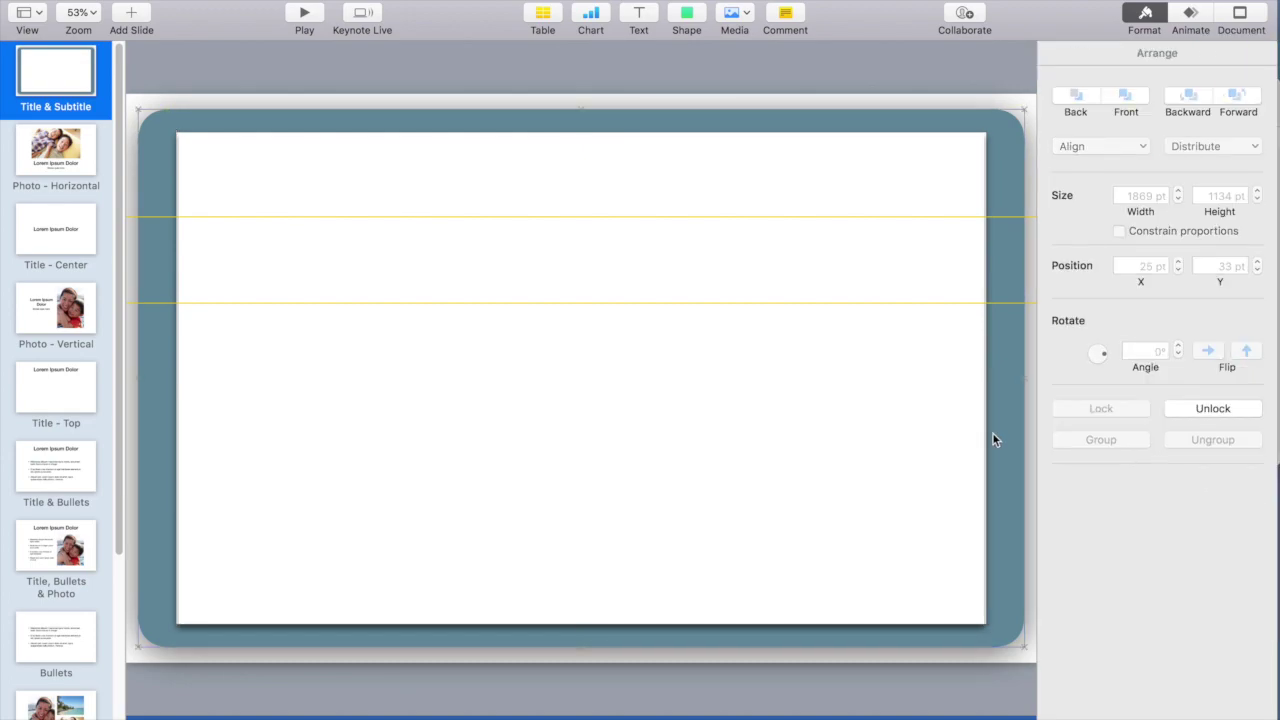
# Lock the white page rectangles in place.
pyautogui.click(943, 426)
pyautogui.moveTo(941, 428); pyautogui.dragTo(838, 318)
pyautogui.click(968, 423)
pyautogui.click(1117, 406)
pyautogui.click(1103, 408)
pyautogui.moveTo(761, 393); pyautogui.dragTo(674, 366)
# Add a straight line and stretch it vertically from the white page's top edge to its bottom edge.
pyautogui.click(698, 17)
pyautogui.click(668, 99)
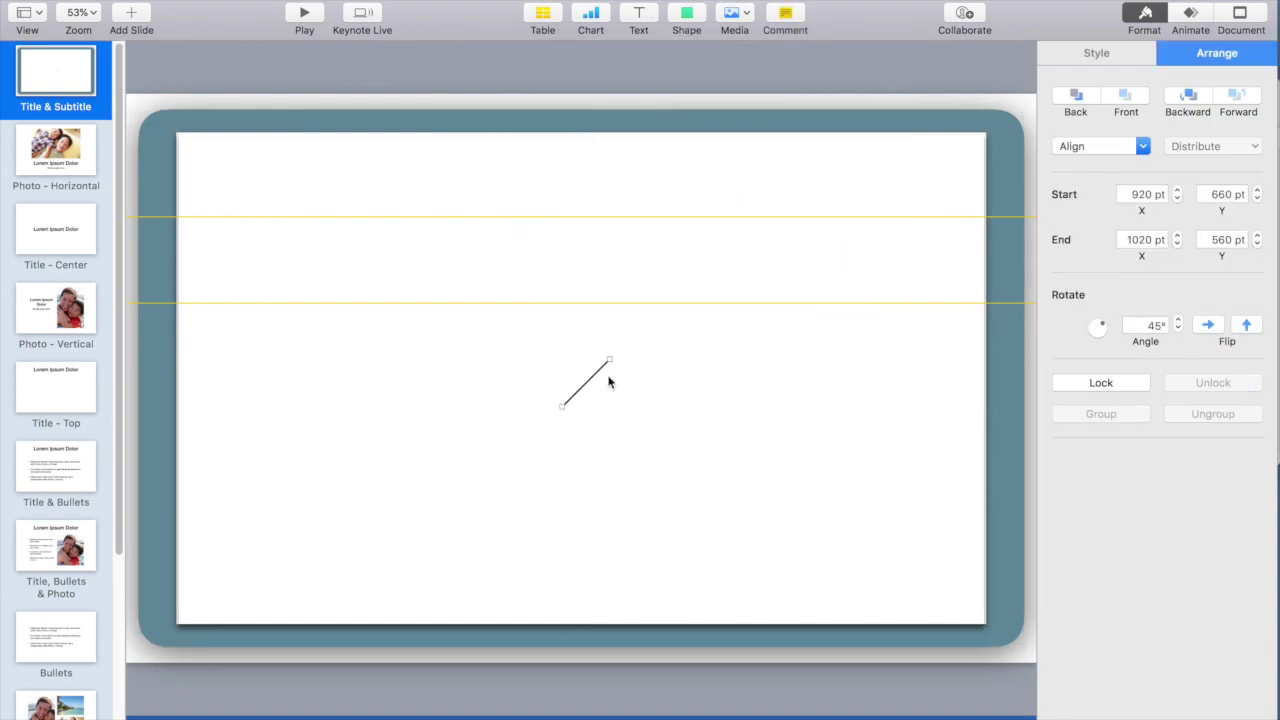
pyautogui.moveTo(610, 362); pyautogui.dragTo(531, 130)
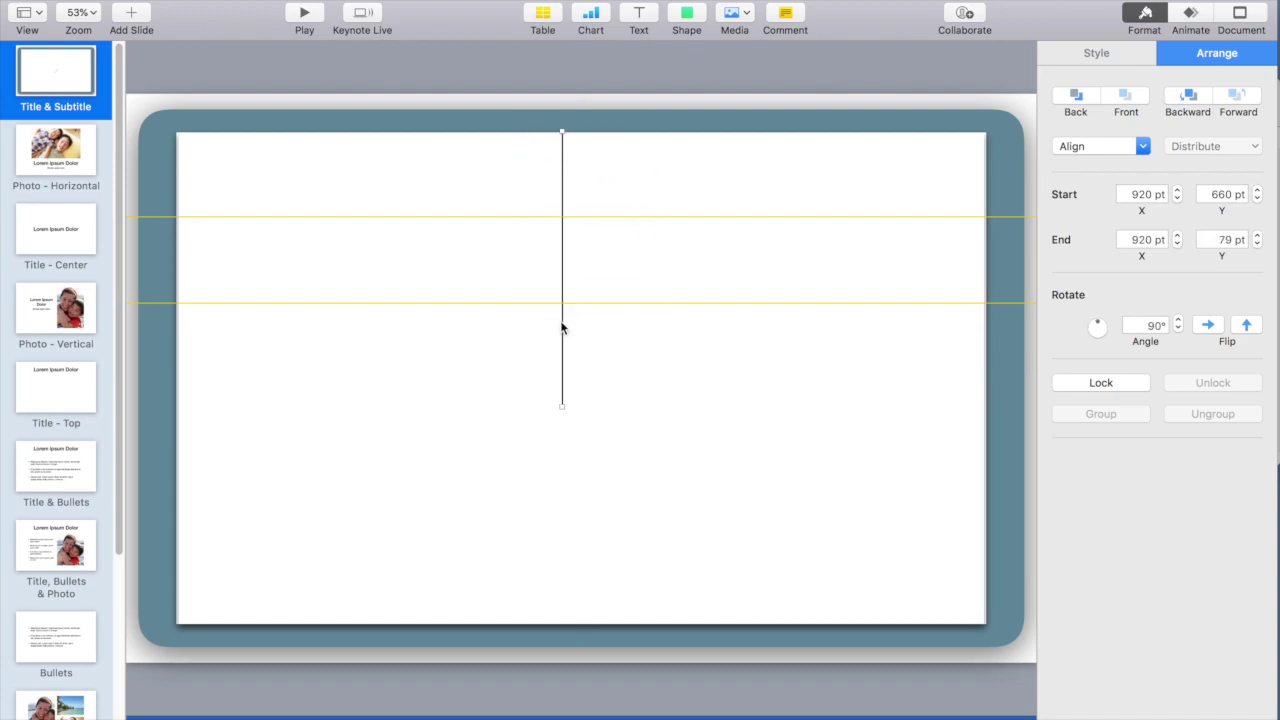
pyautogui.moveTo(562, 406); pyautogui.dragTo(560, 623)
pyautogui.click(635, 490)
# Adjust the vertical line's upper end to meet the page's top edge and inspect its lower end up close.
pyautogui.click(82, 12)
pyautogui.click(90, 113)
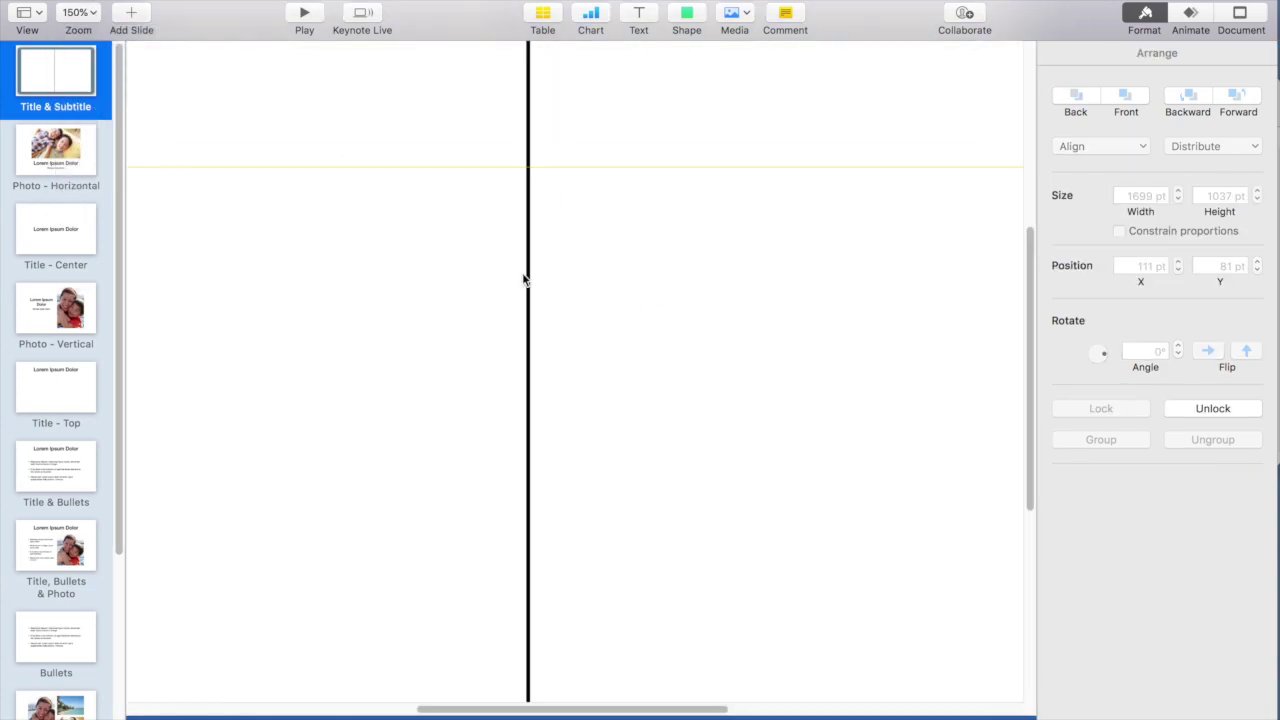
pyautogui.scroll(5, 531, 300)
pyautogui.click(531, 264)
pyautogui.moveTo(528, 147); pyautogui.dragTo(527, 158)
pyautogui.moveTo(529, 303); pyautogui.dragTo(531, 304)
pyautogui.click(613, 328)
pyautogui.scroll(-10, 571, 326)
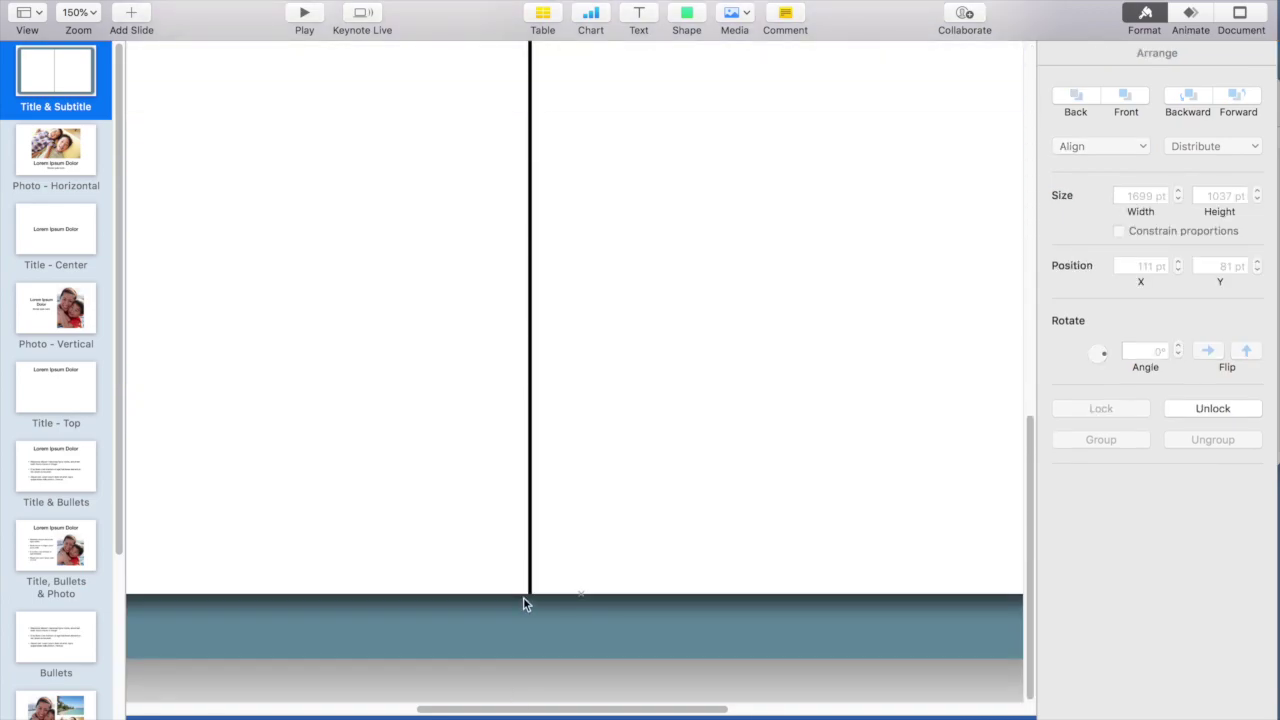
# Centre the vertical line on the page at X 960 pt to divide it into two halves.
pyautogui.click(82, 12)
pyautogui.click(97, 190)
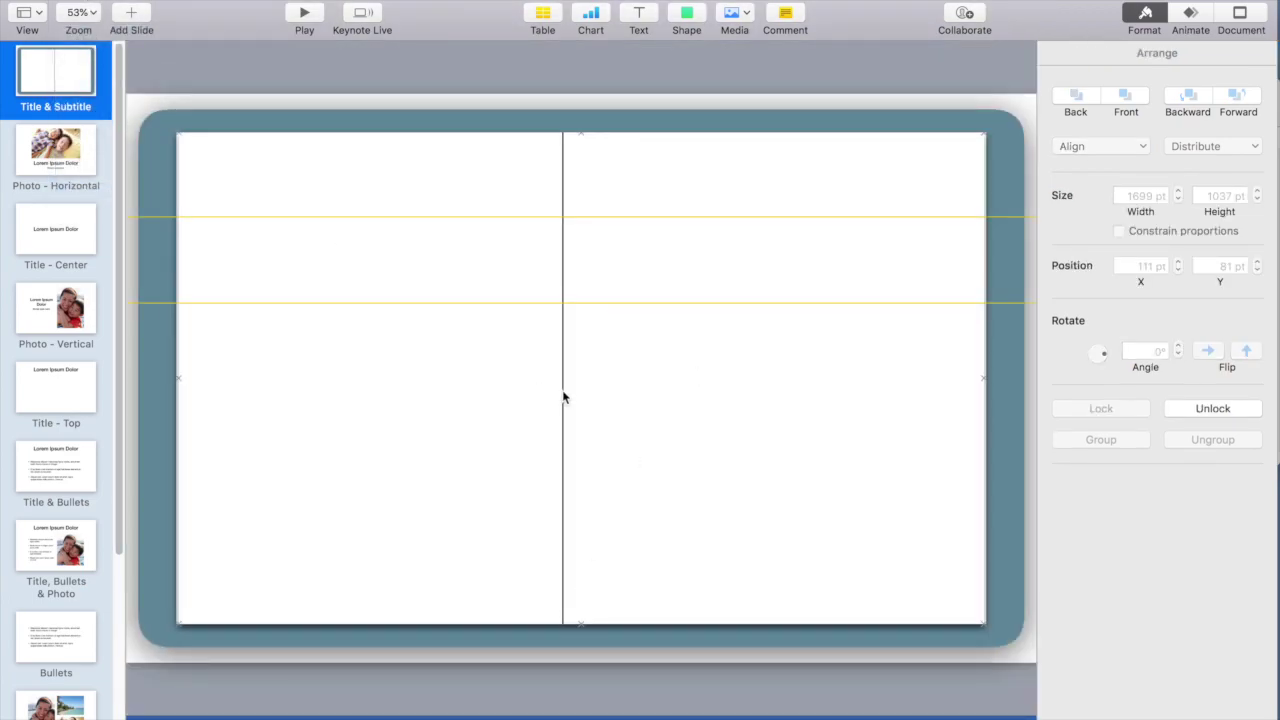
pyautogui.moveTo(563, 397); pyautogui.dragTo(581, 395)
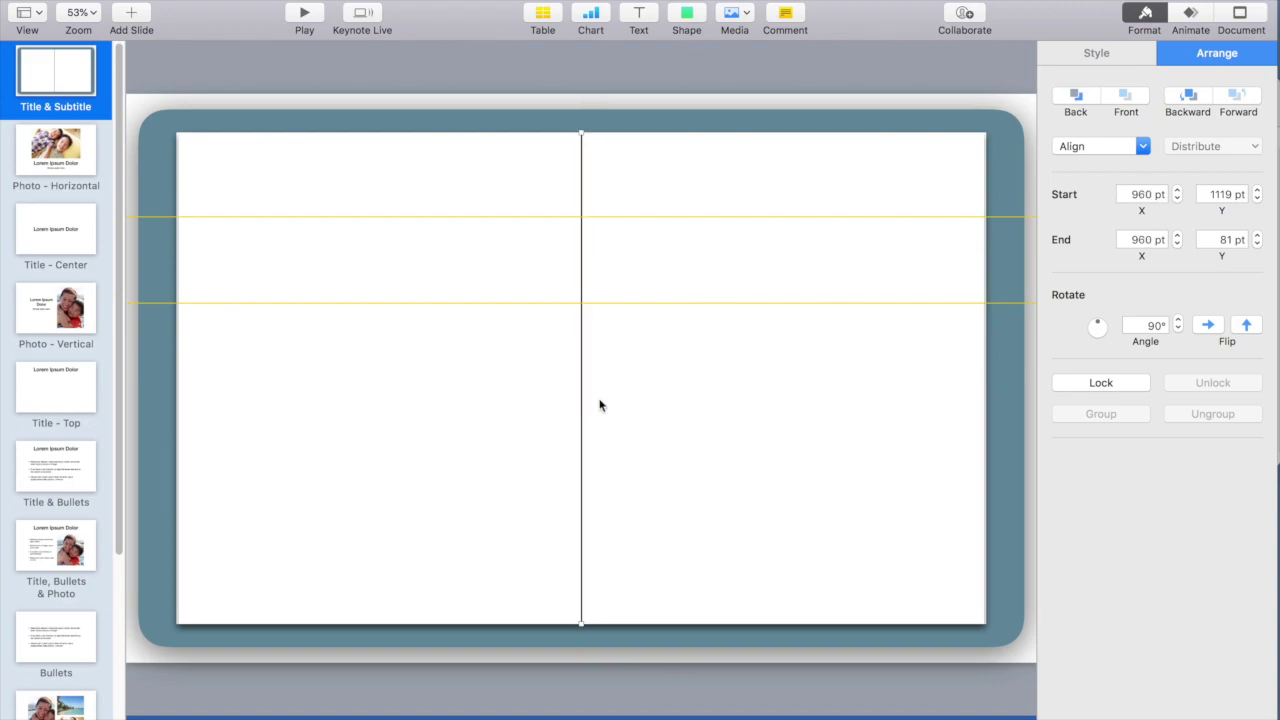
pyautogui.click(600, 405)
# Change the centre line's stroke colour to the medium grey from the saved swatches.
pyautogui.click(580, 445)
pyautogui.click(1096, 52)
pyautogui.click(1177, 304)
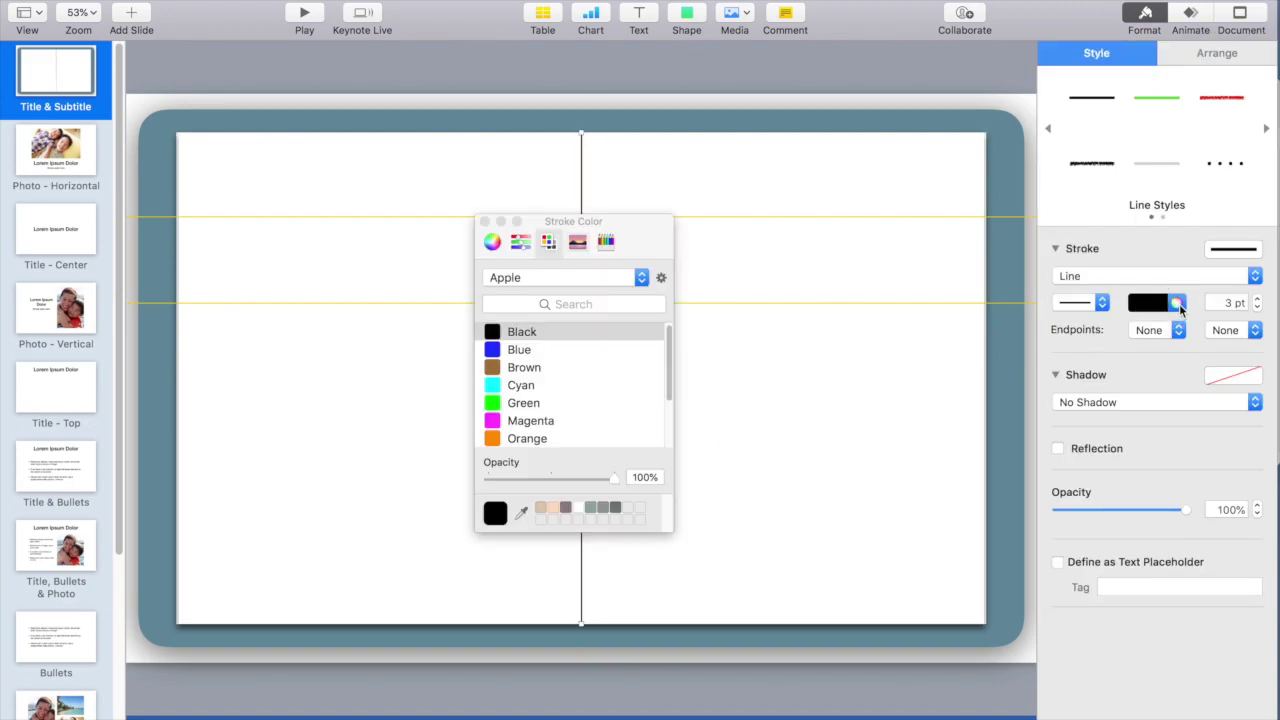
pyautogui.click(614, 507)
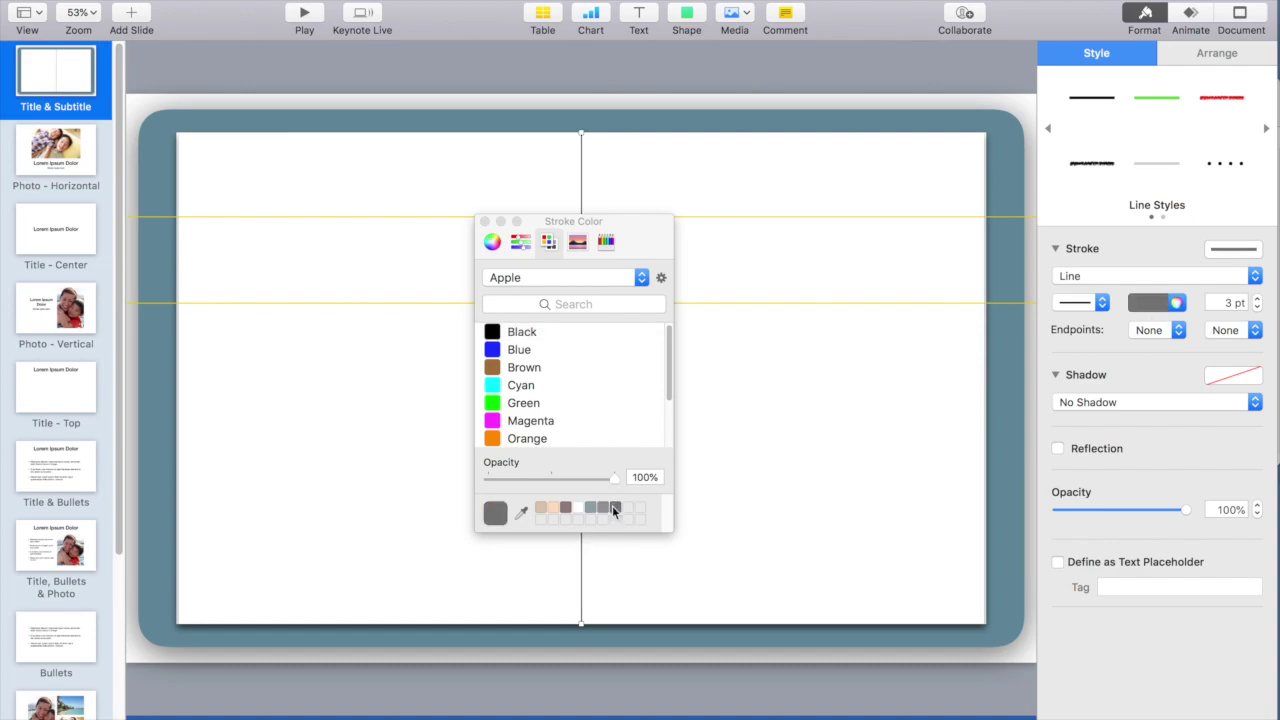
pyautogui.click(604, 507)
pyautogui.click(707, 486)
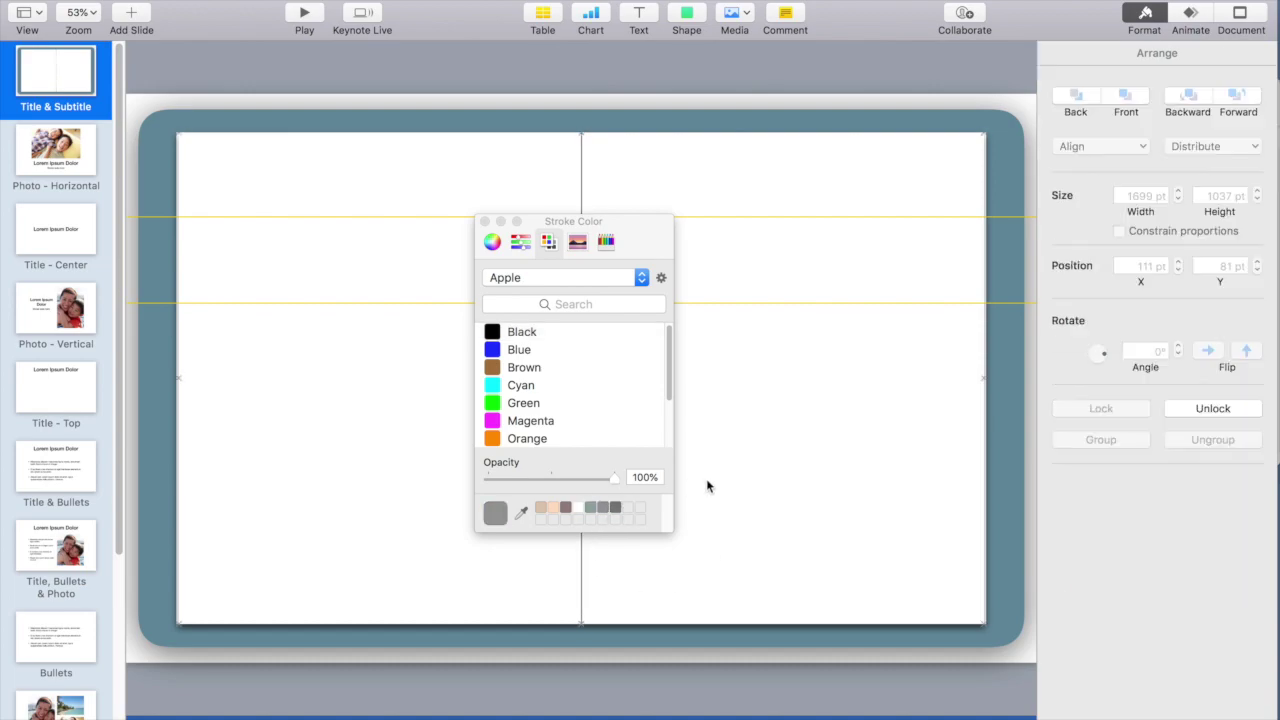
pyautogui.click(484, 221)
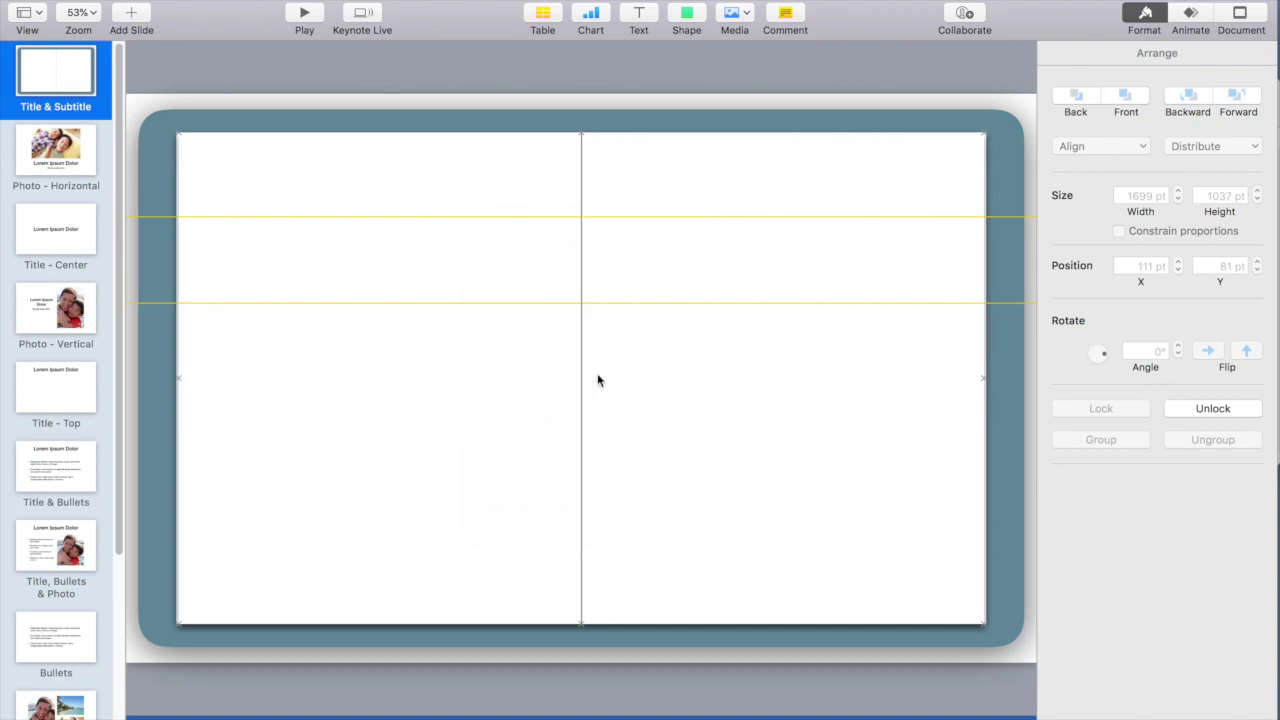
# Set the centre line's thickness to 5 pt.
pyautogui.click(583, 418)
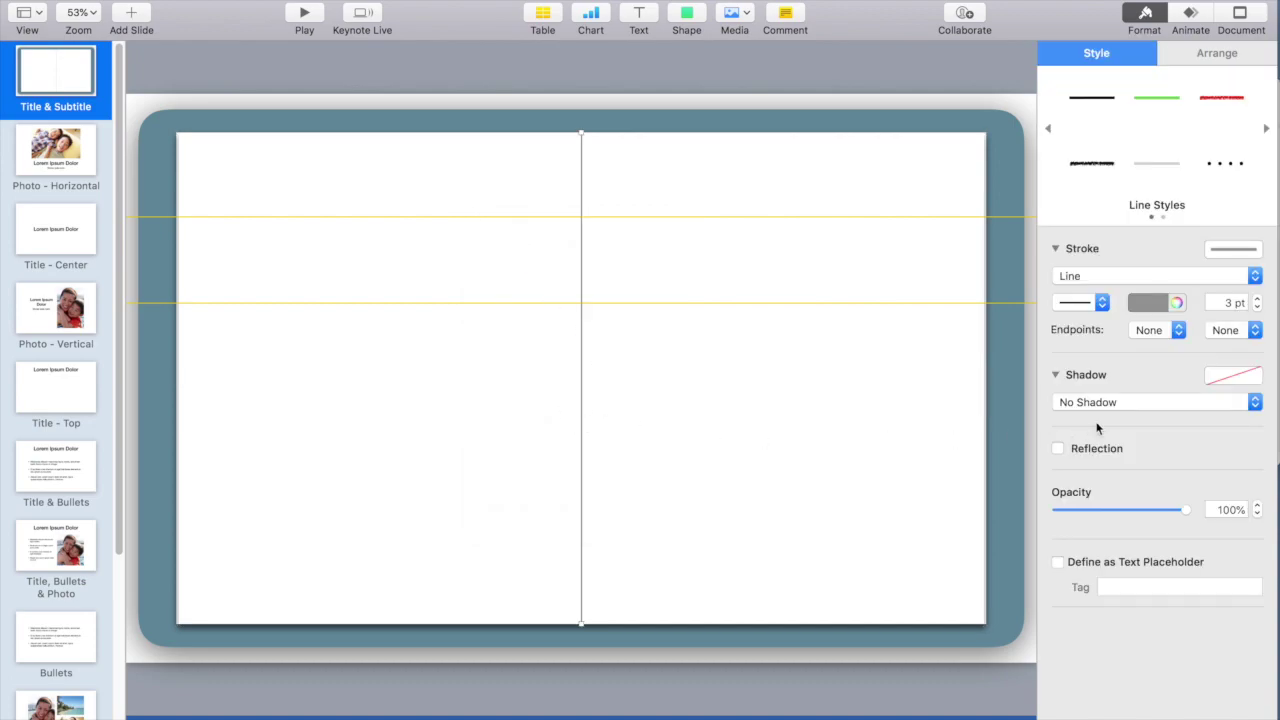
pyautogui.click(1257, 299)
pyautogui.click(1257, 299)
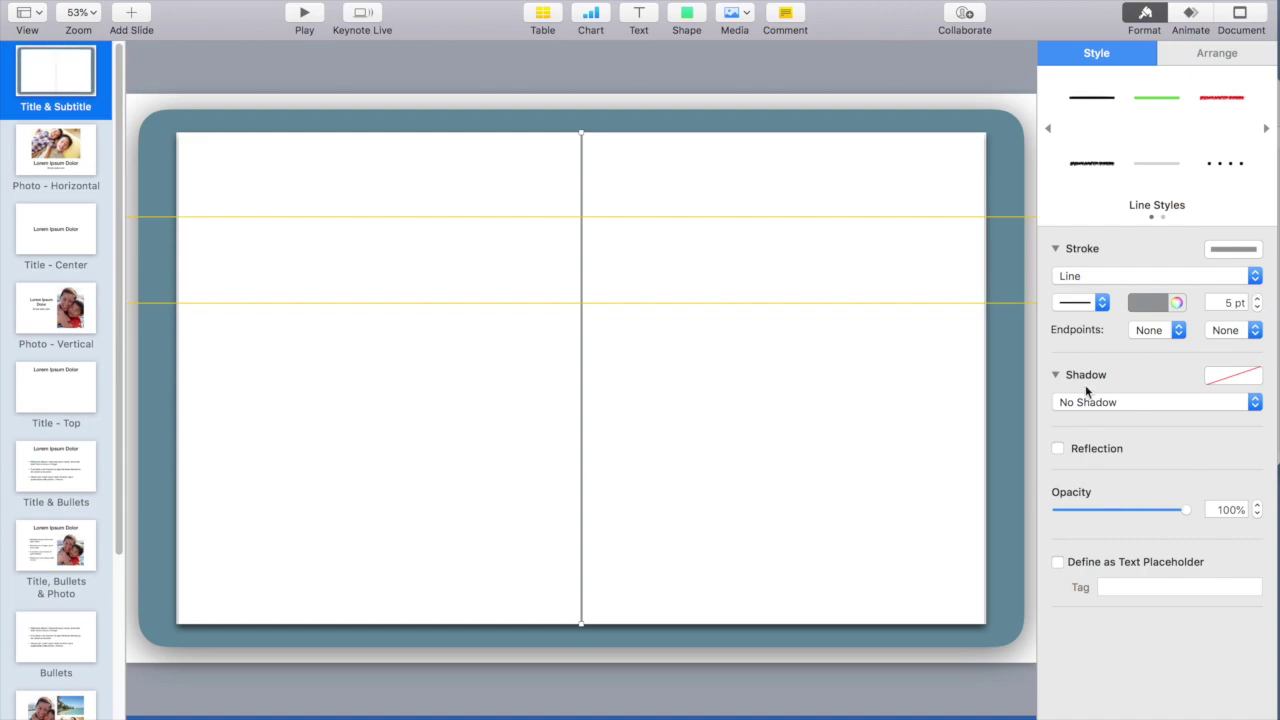
# Add a shadow to the centre line and raise its settings for a wide, soft fold effect on both pages.
pyautogui.click(1058, 410)
pyautogui.click(1077, 414)
pyautogui.moveTo(1131, 528); pyautogui.dragTo(1190, 528)
pyautogui.moveTo(1094, 486); pyautogui.dragTo(1128, 434)
pyautogui.click(780, 514)
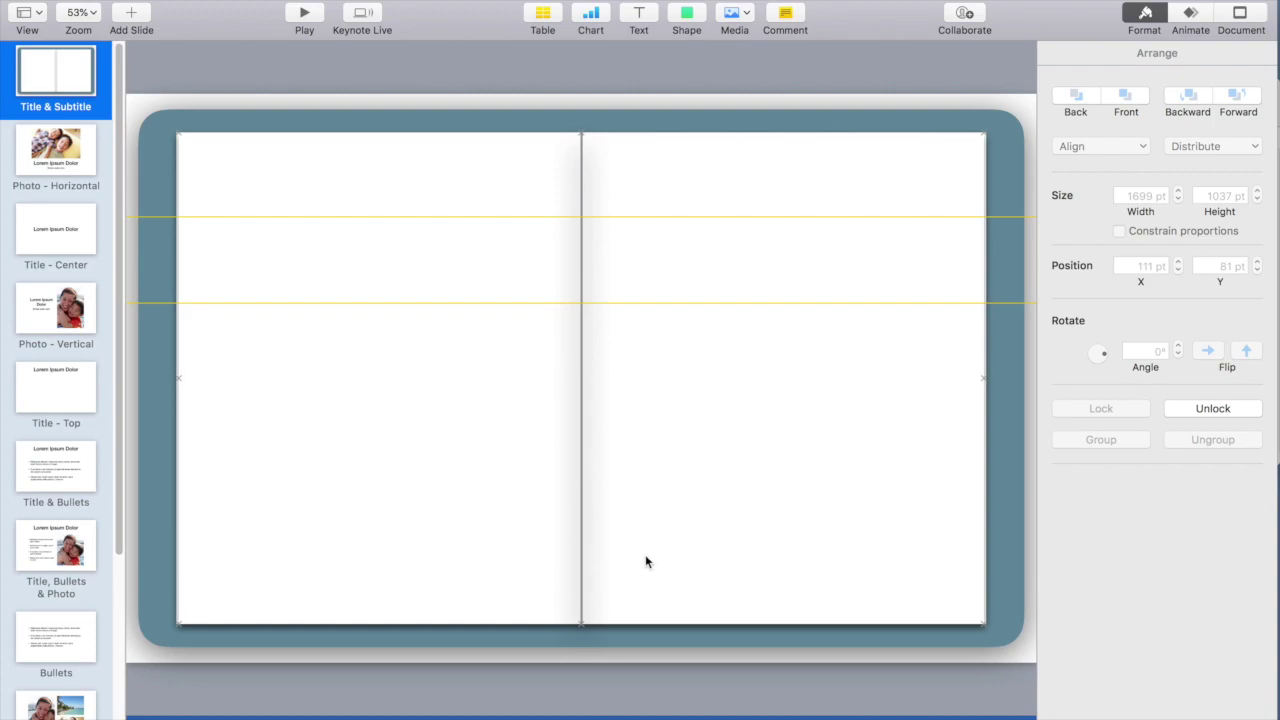
# Add a small rounded rectangle about 145 pt wide as a tab overlapping the right page's upper outer edge.
pyautogui.click(686, 16)
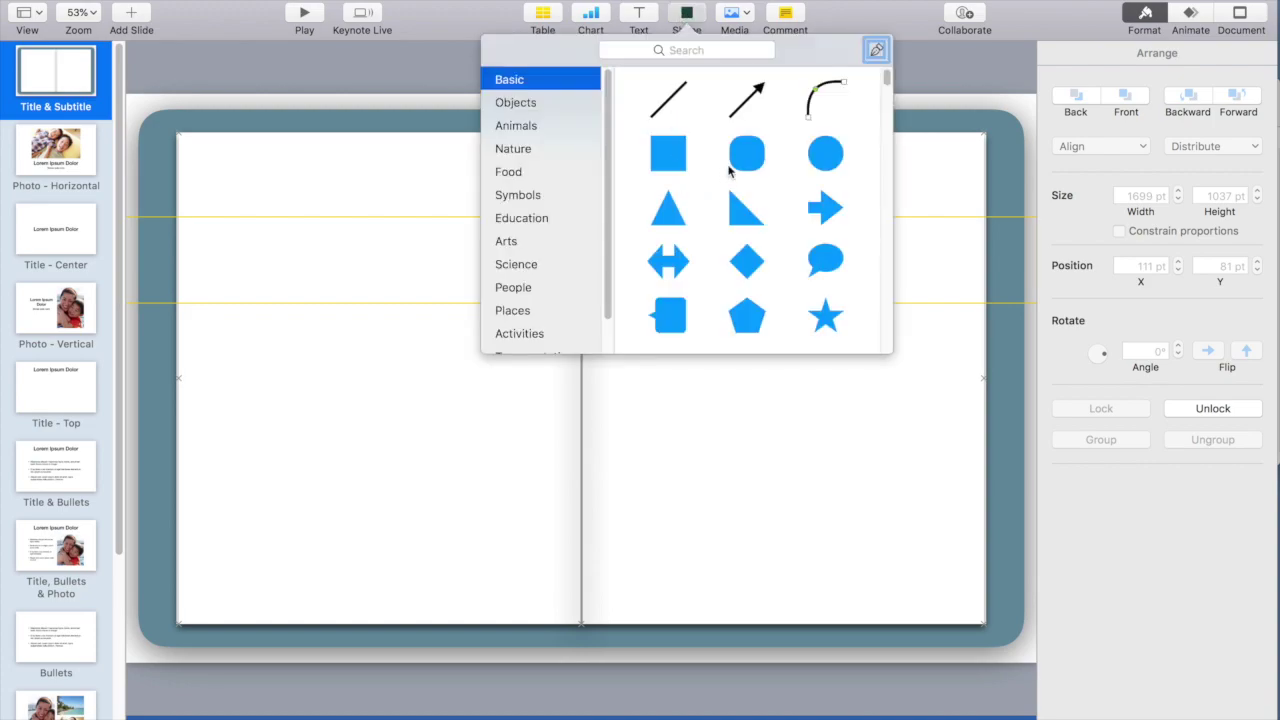
pyautogui.click(731, 168)
pyautogui.moveTo(598, 387); pyautogui.dragTo(972, 190)
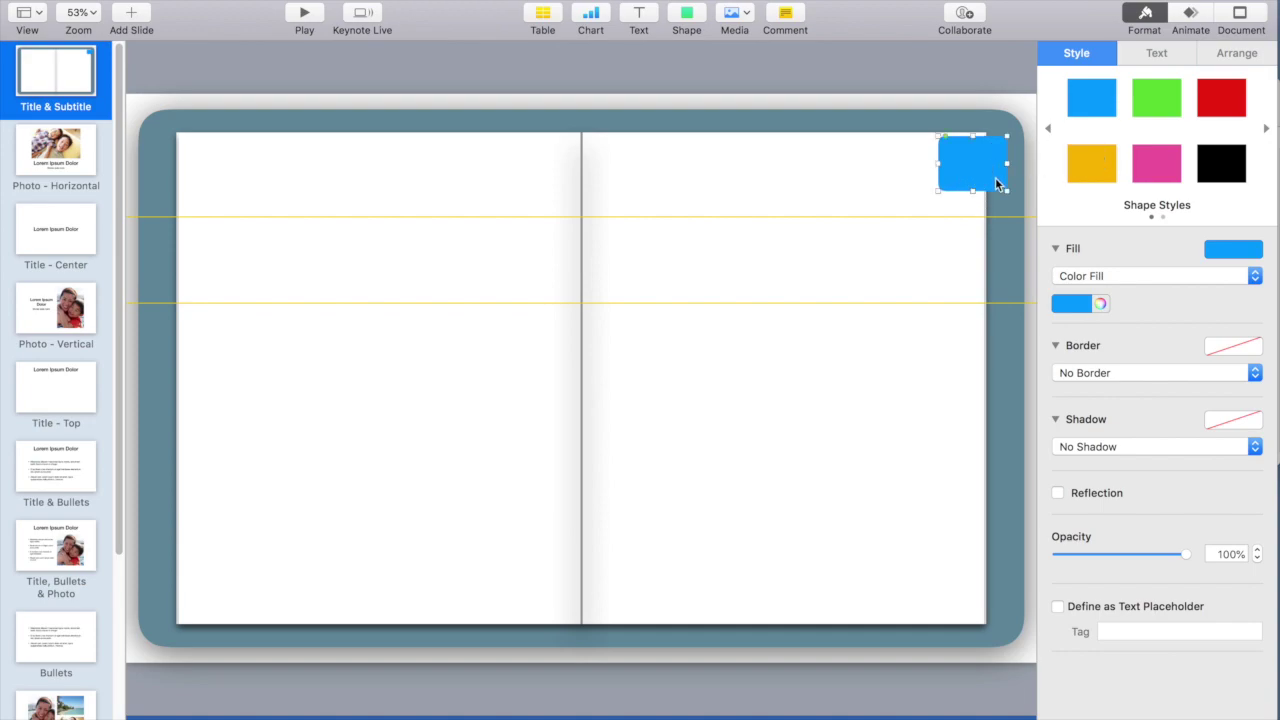
pyautogui.click(80, 13)
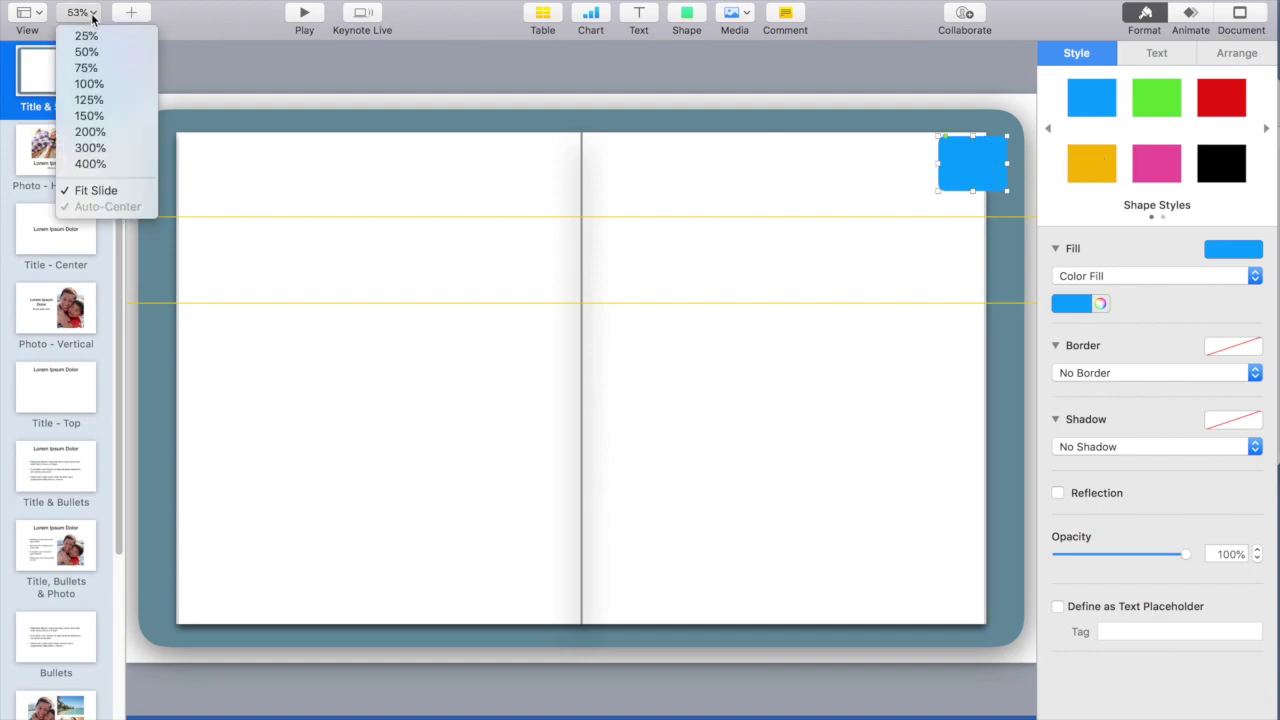
pyautogui.click(101, 108)
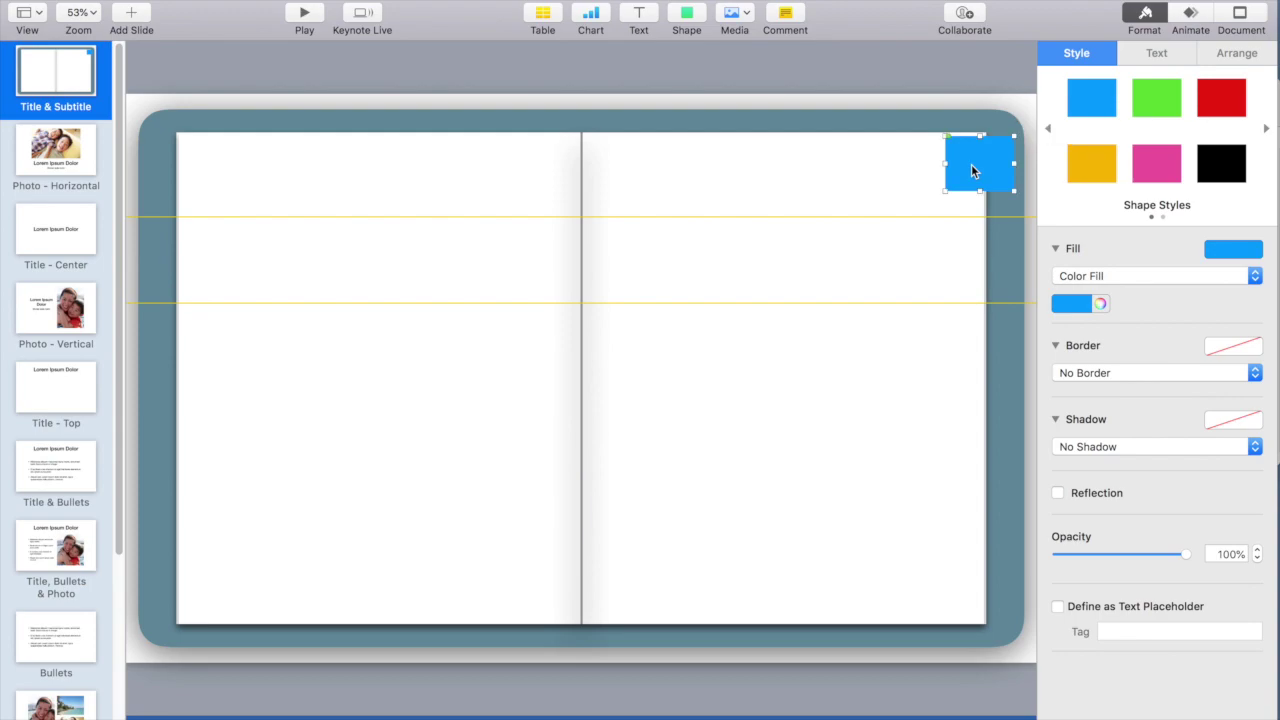
pyautogui.moveTo(971, 164); pyautogui.dragTo(968, 165)
# Fill the tab with a muted dusty pink from the colour wheel.
pyautogui.click(1100, 303)
pyautogui.click(554, 507)
pyautogui.click(492, 242)
pyautogui.click(623, 388)
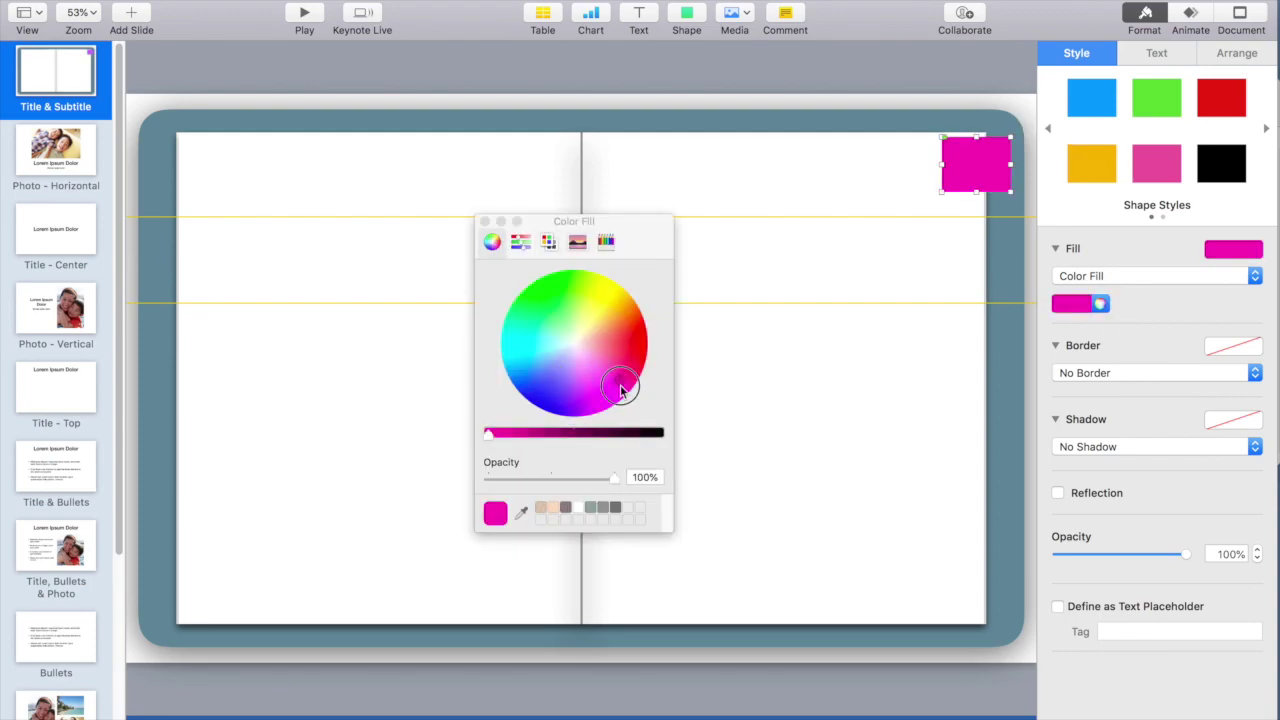
pyautogui.click(598, 348)
pyautogui.click(523, 430)
pyautogui.click(1100, 303)
# Give the tab a drop shadow with 100 pt blur, 26 pt offset and 43% opacity.
pyautogui.click(1100, 446)
pyautogui.click(1099, 457)
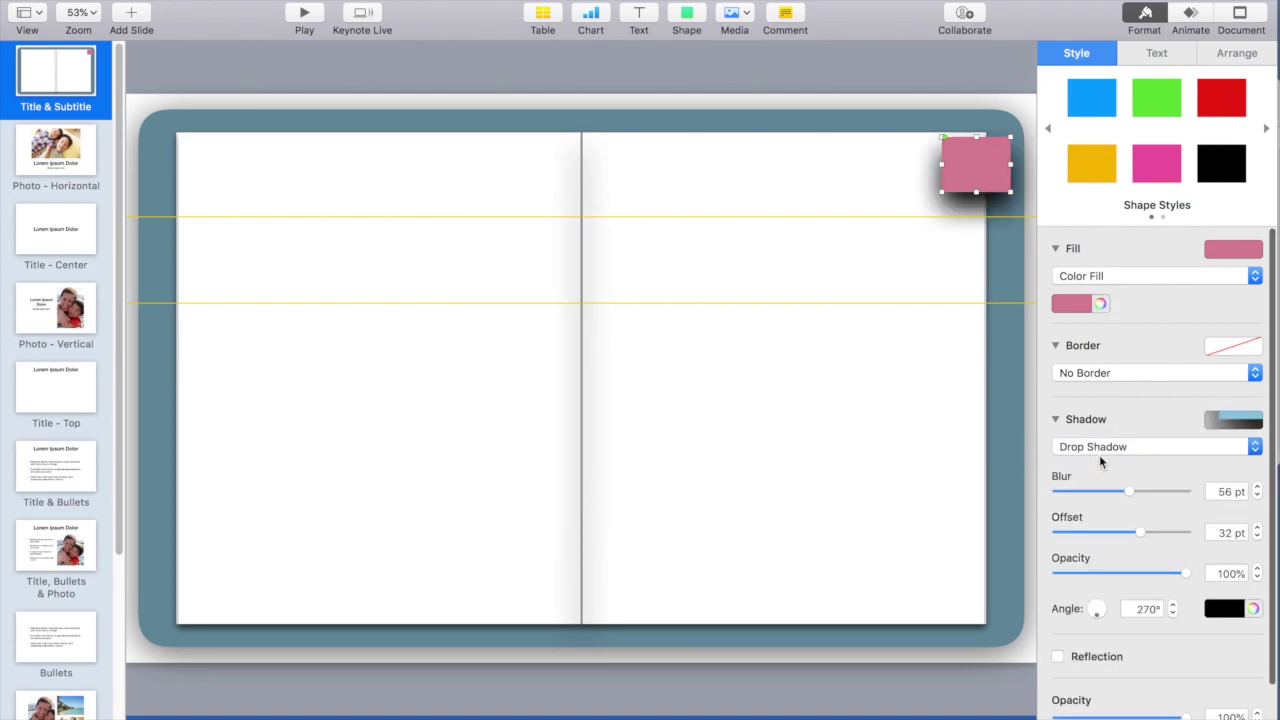
pyautogui.moveTo(1181, 573); pyautogui.dragTo(1220, 508)
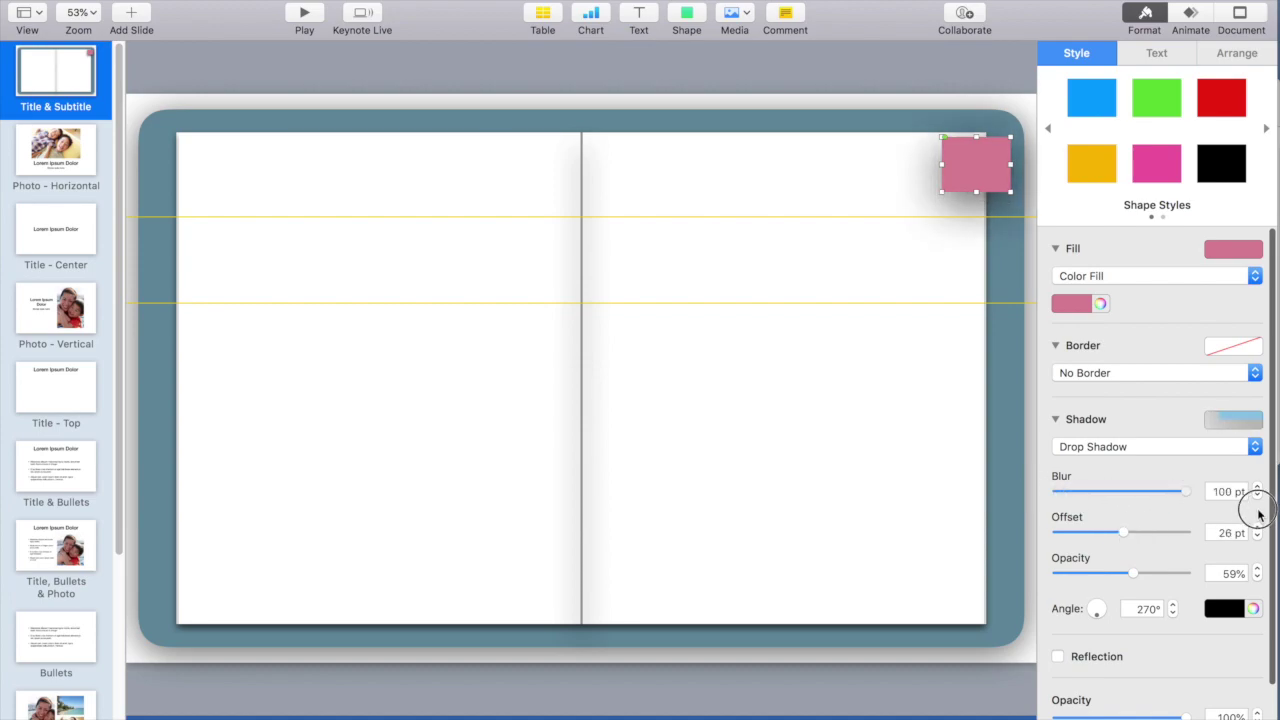
pyautogui.moveTo(1133, 573)
pyautogui.mouseDown()
pyautogui.moveTo(1100, 571)
pyautogui.moveTo(1111, 572)
pyautogui.mouseUp()
pyautogui.moveTo(1123, 532)
pyautogui.mouseDown()
pyautogui.moveTo(1199, 516)
pyautogui.moveTo(1117, 529)
pyautogui.mouseUp()
pyautogui.click(903, 416)
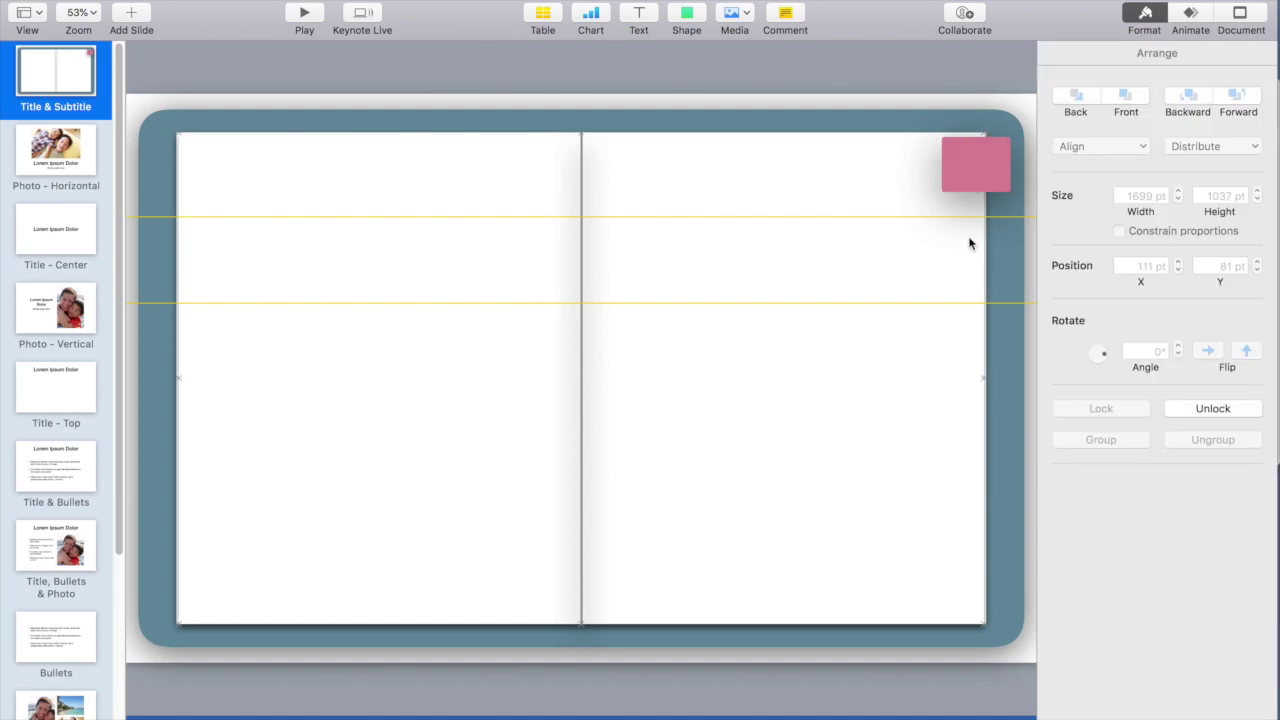
# Duplicate the pink tab down the right page's outer edge to make an evenly spaced column of eight.
pyautogui.click(968, 160)
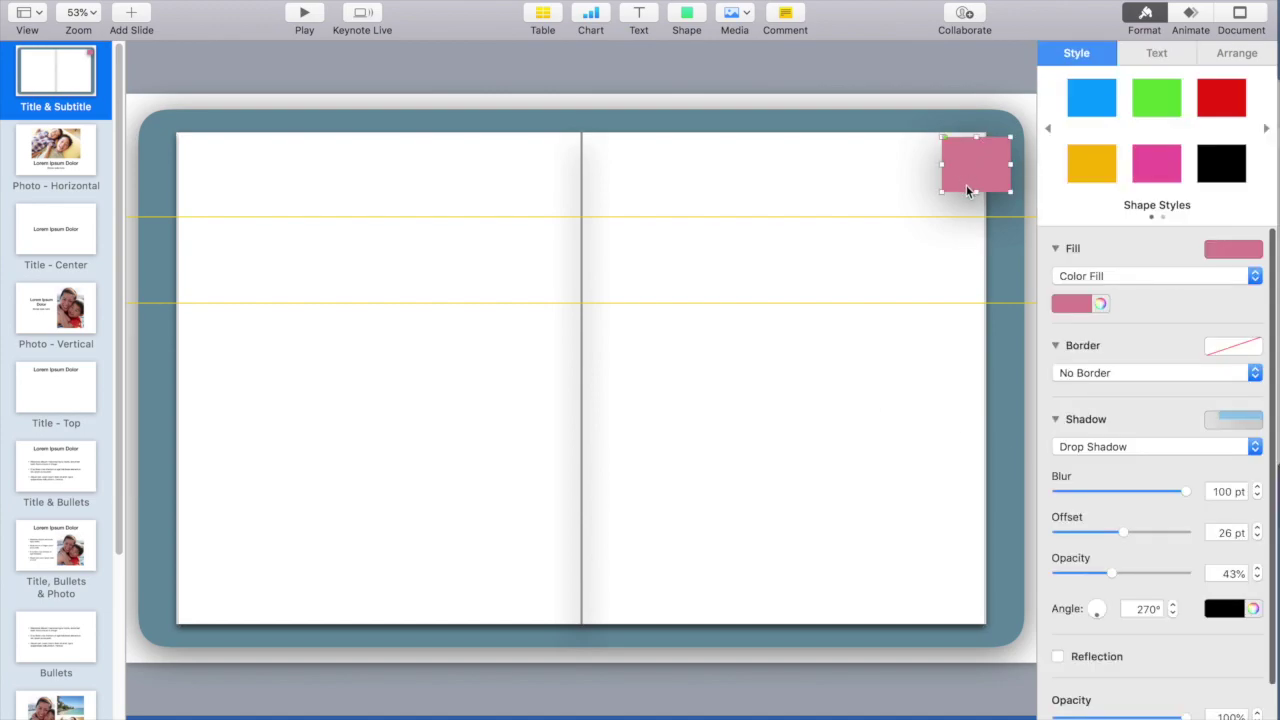
pyautogui.moveTo(966, 185); pyautogui.dragTo(980, 433)
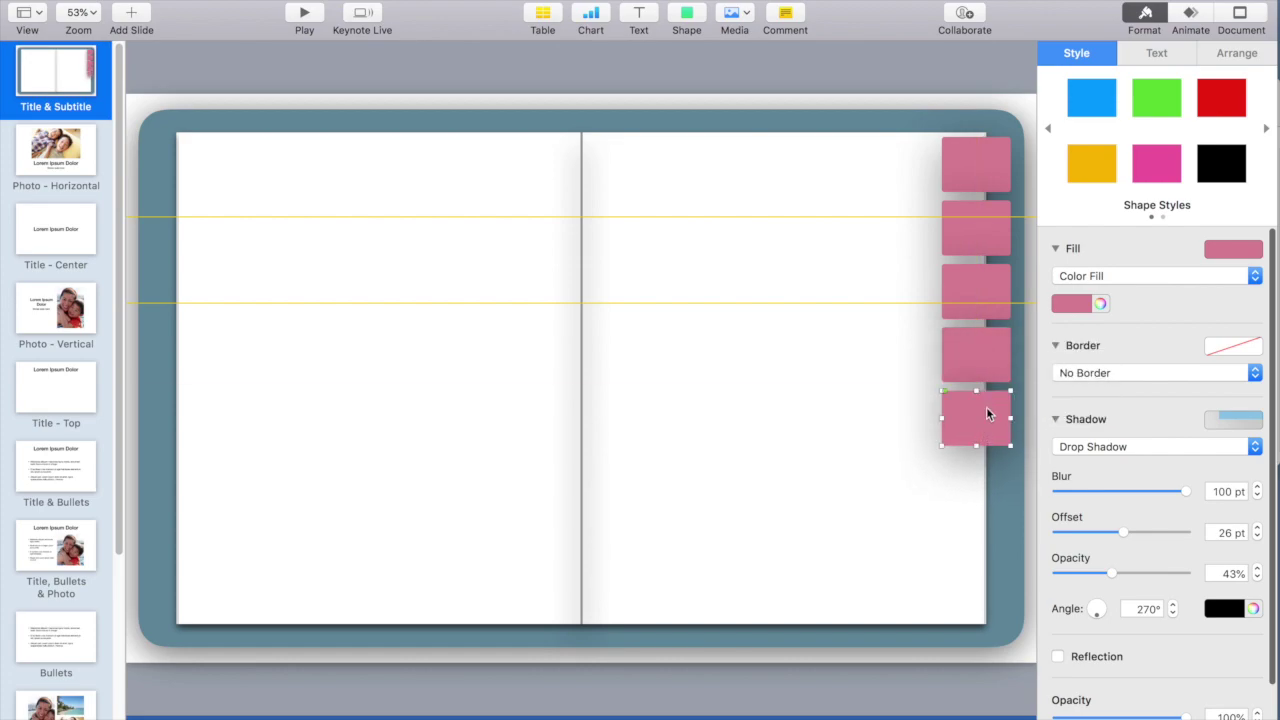
pyautogui.press('super+v')
pyautogui.moveTo(971, 347); pyautogui.dragTo(971, 478)
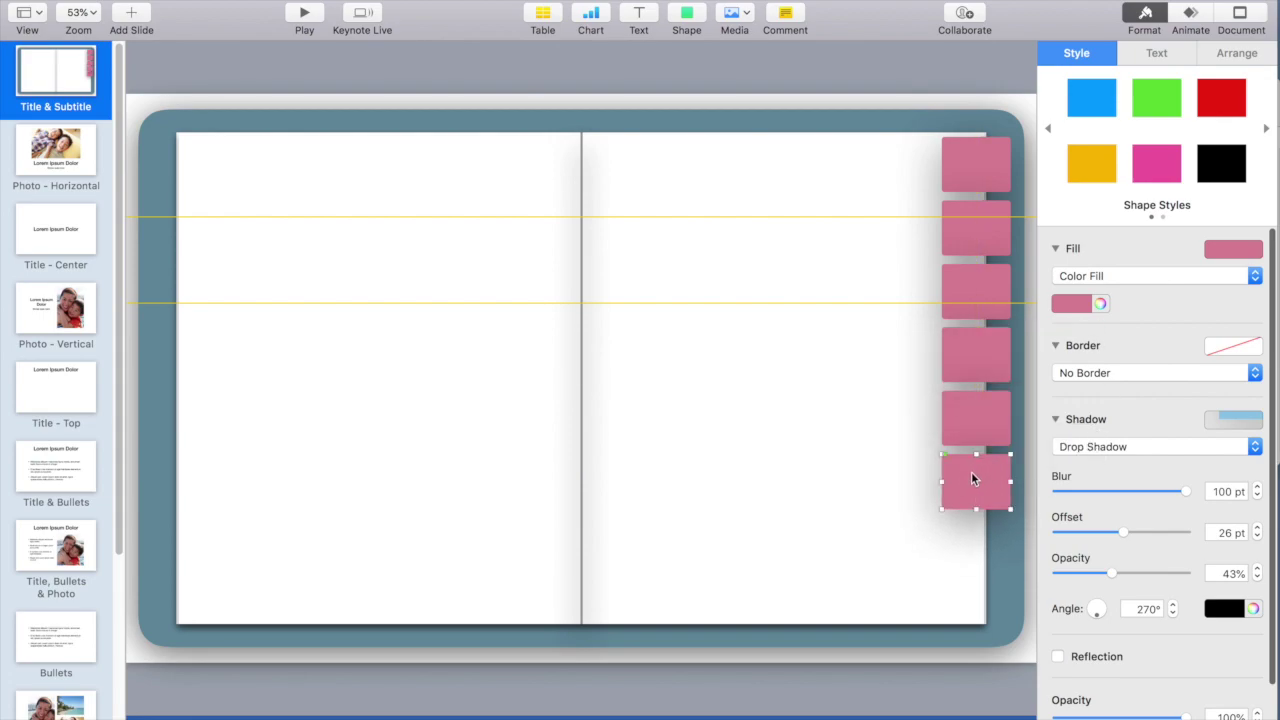
pyautogui.click(975, 550)
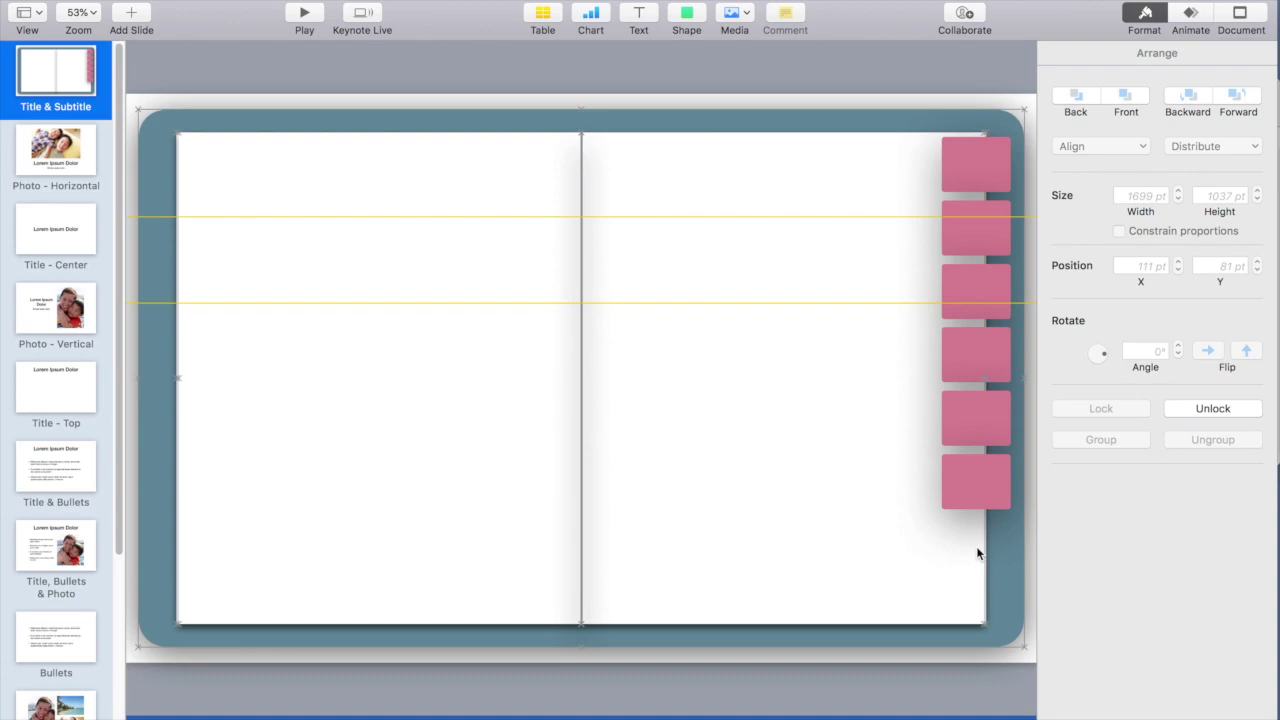
pyautogui.press('super+v')
pyautogui.moveTo(985, 367); pyautogui.dragTo(985, 601)
# Group all eight tabs and scale the group to 140 by 1018 pt so it fits the page height.
pyautogui.keyDown('shift'); pyautogui.click(991, 563); pyautogui.keyUp('shift')
pyautogui.keyDown('shift'); pyautogui.click(985, 478); pyautogui.keyUp('shift')
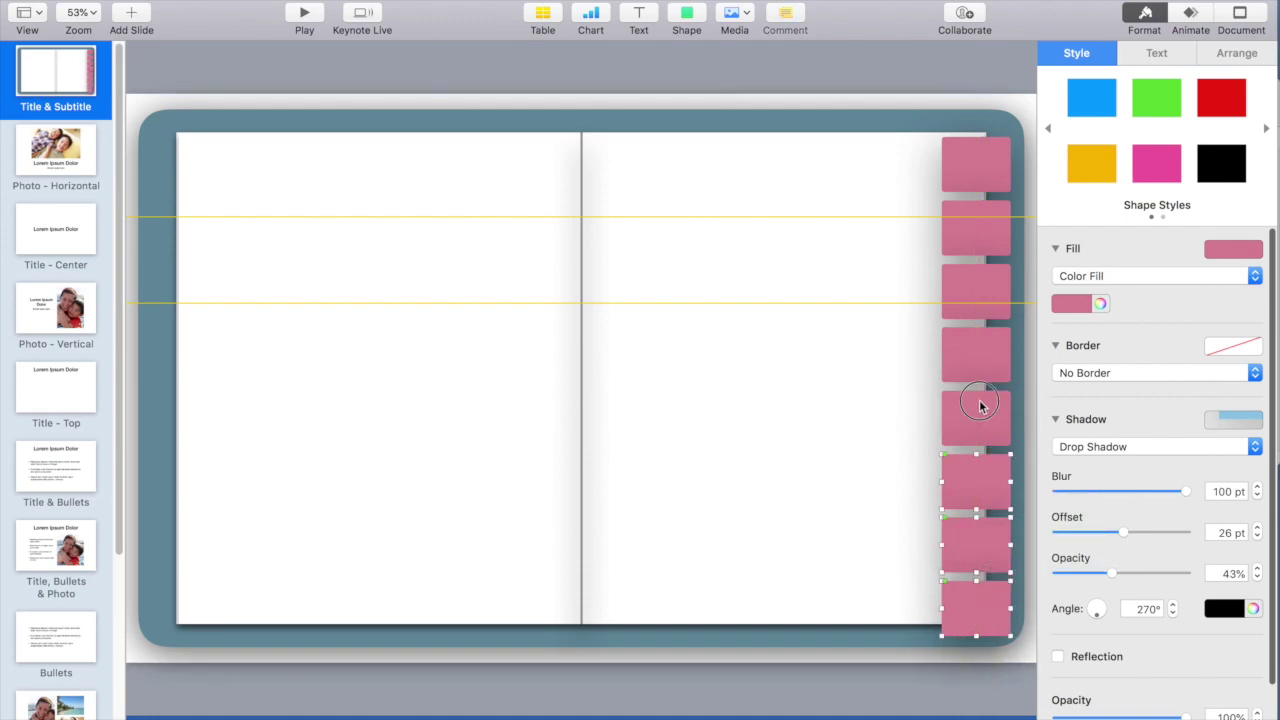
pyautogui.keyDown('shift'); pyautogui.click(980, 410); pyautogui.keyUp('shift')
pyautogui.keyDown('shift'); pyautogui.click(978, 350); pyautogui.keyUp('shift')
pyautogui.click(1237, 53)
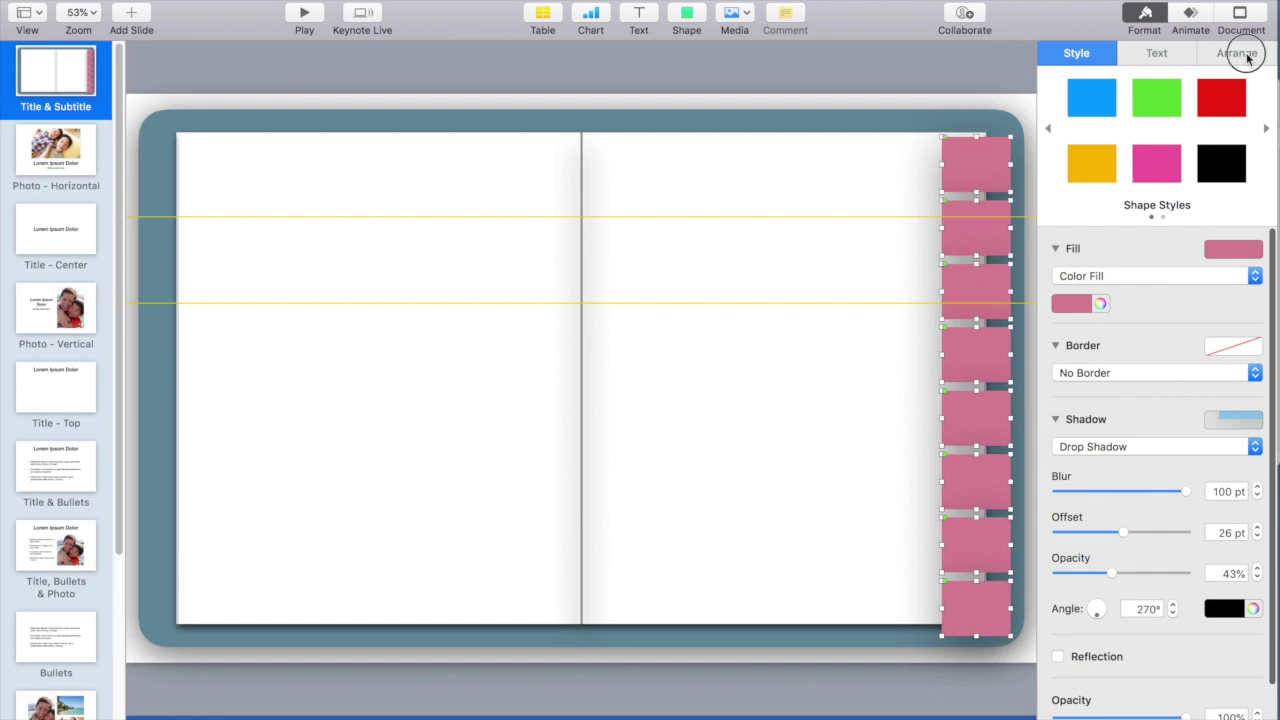
pyautogui.click(1094, 483)
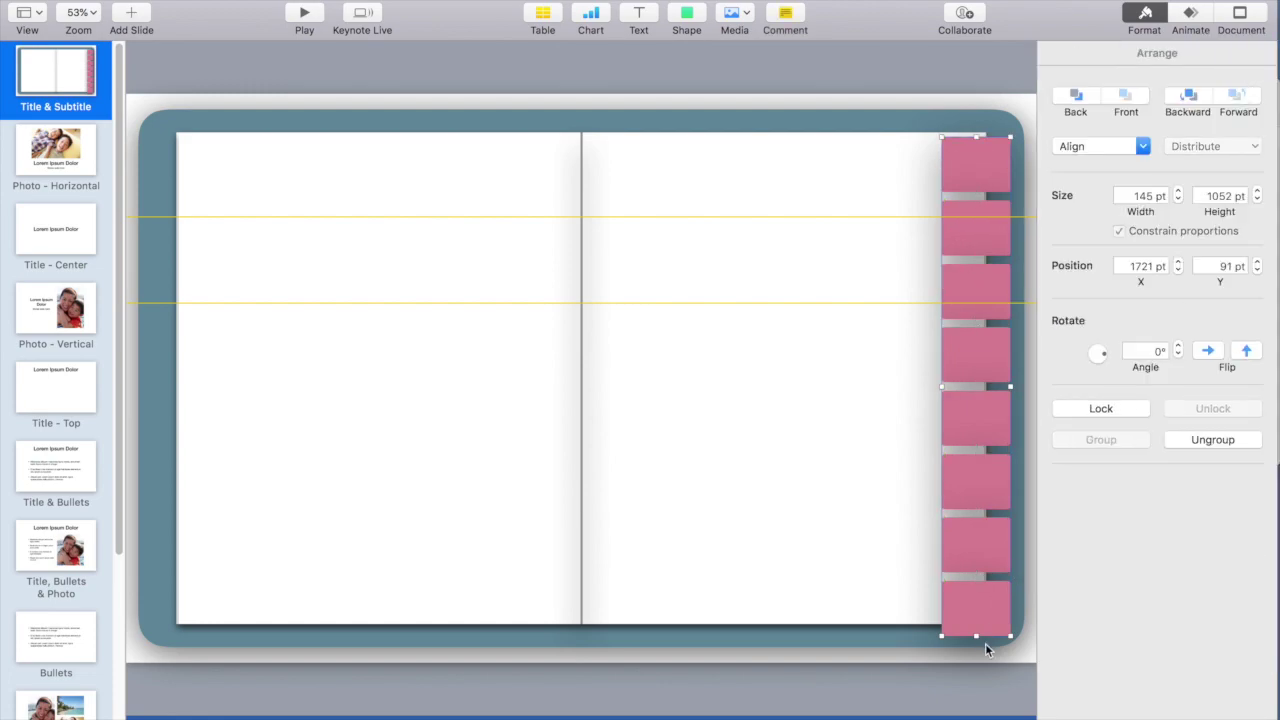
pyautogui.moveTo(974, 633); pyautogui.dragTo(978, 597)
# Ungroup the tabs and send them backward behind the white page so only their outer ends stick out.
pyautogui.click(1213, 440)
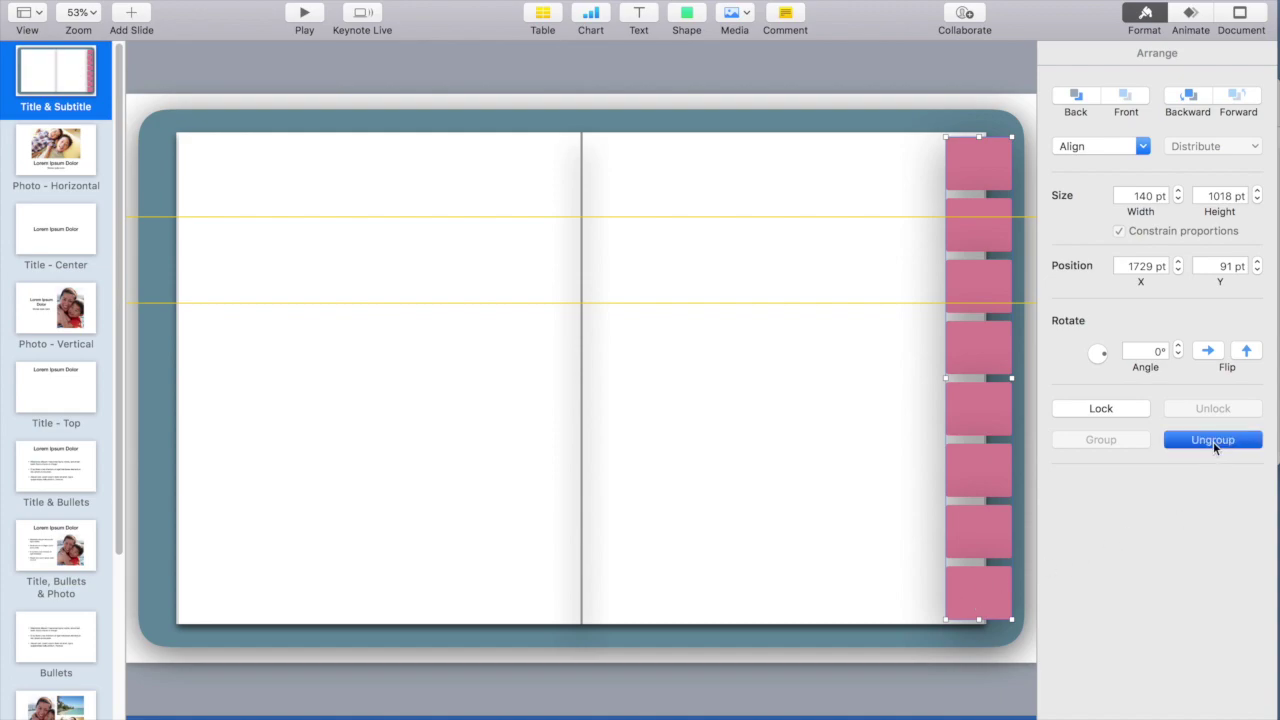
pyautogui.click(1188, 95)
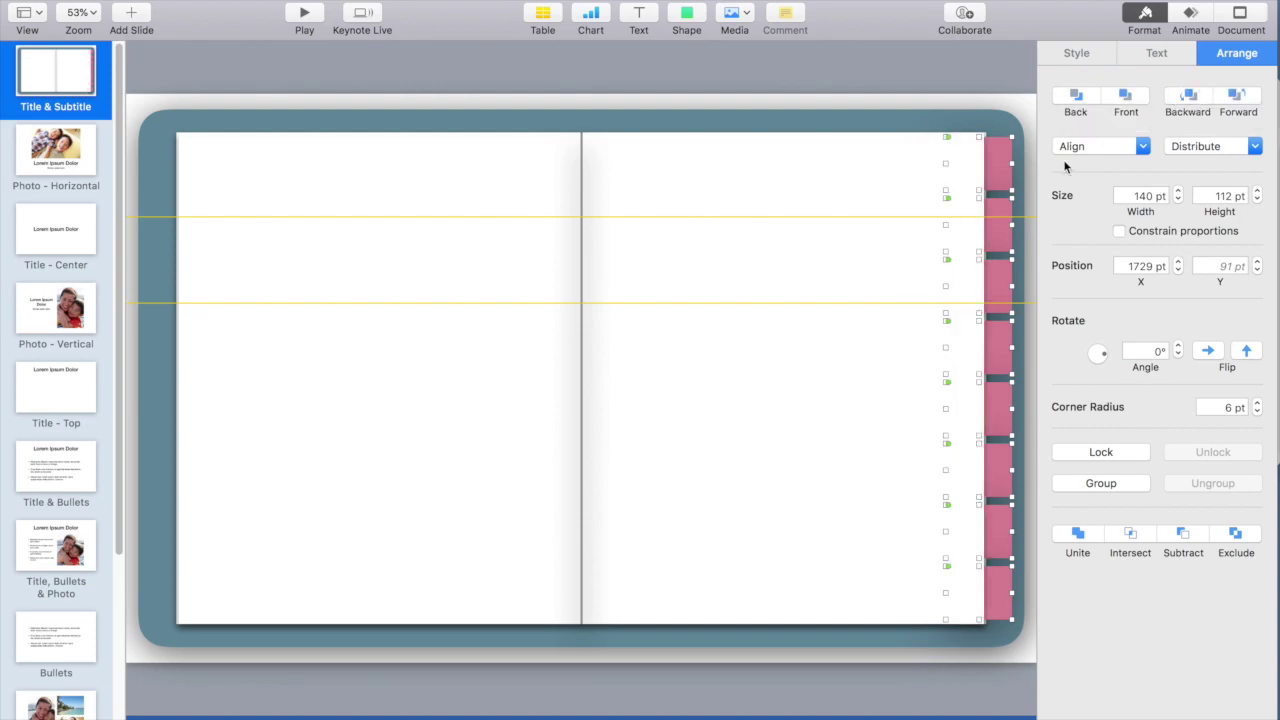
pyautogui.click(795, 471)
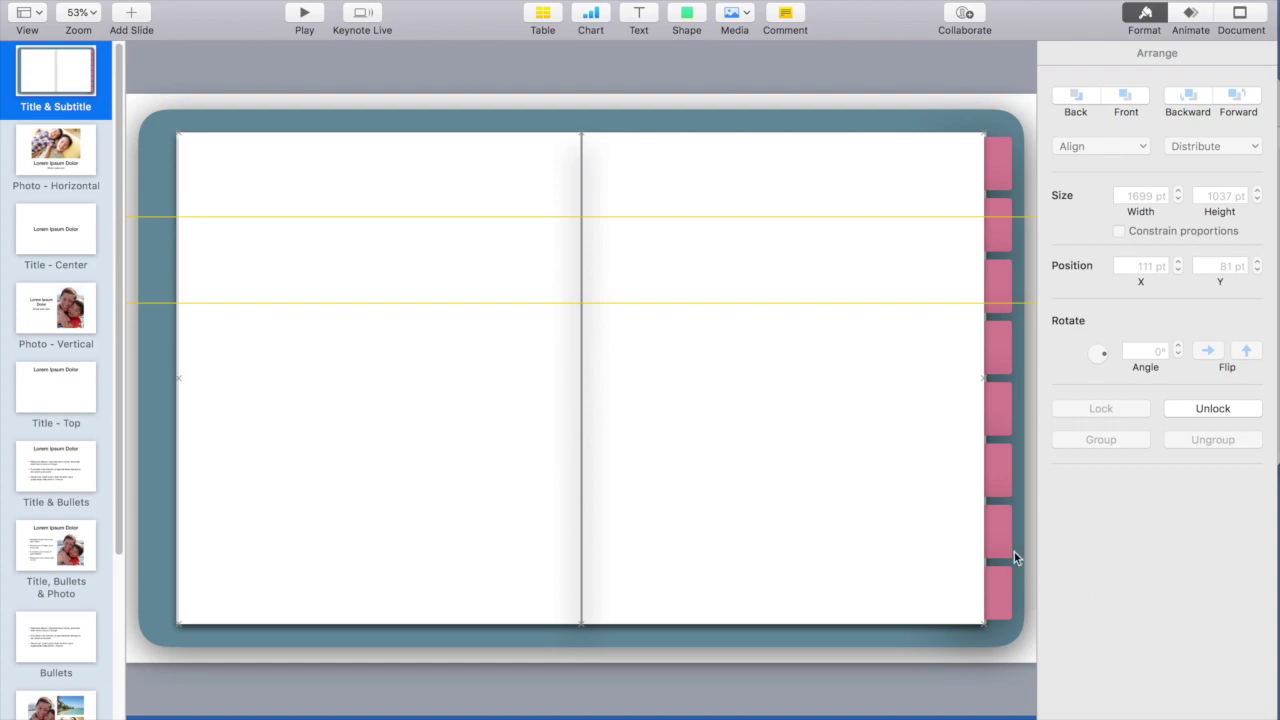
# Add a text box reading "March" and move it onto the right page.
pyautogui.click(639, 14)
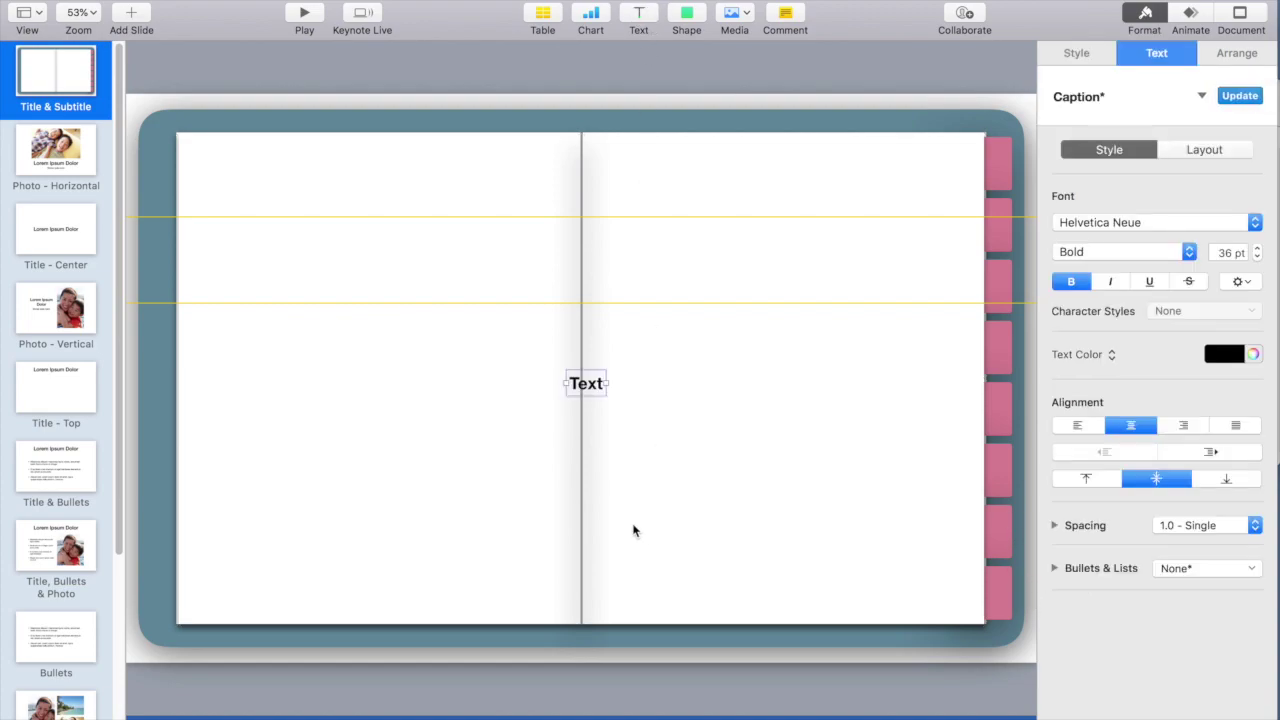
pyautogui.doubleClick(586, 383)
pyautogui.press('BackSpace')
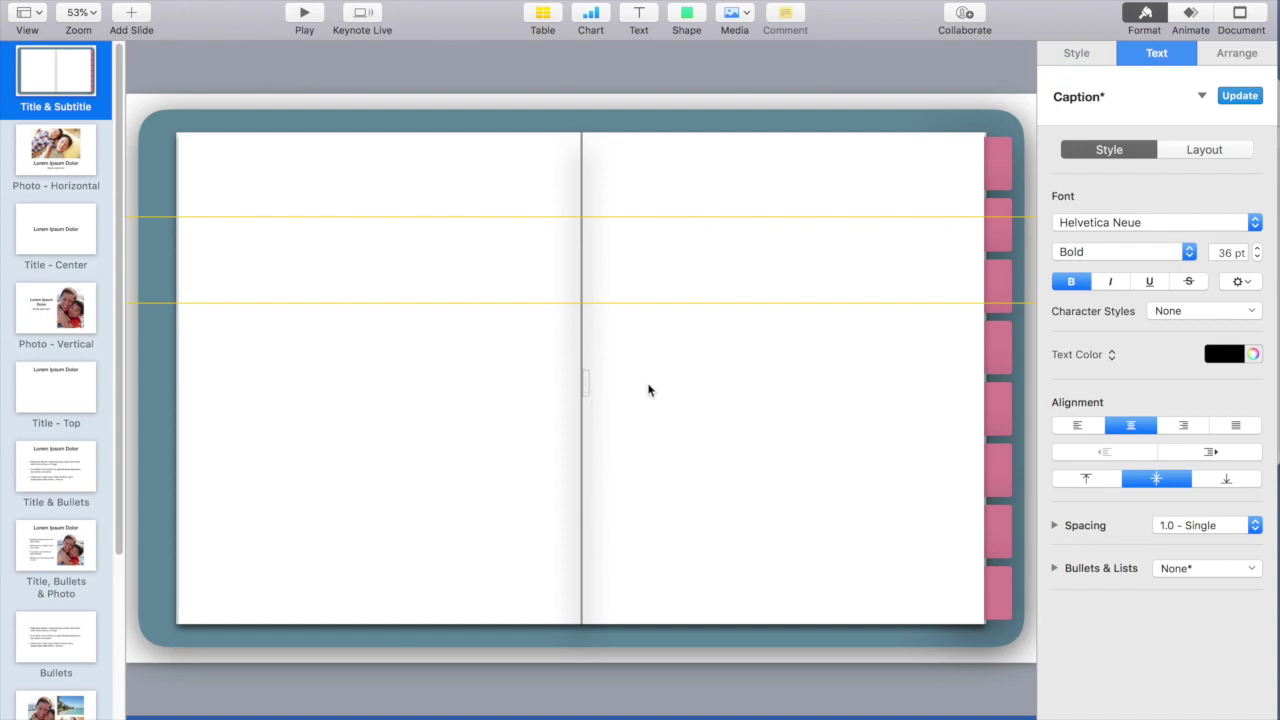
pyautogui.write('March')
pyautogui.moveTo(600, 384); pyautogui.dragTo(877, 409)
# Change the March label's font to Bebas Neue.
pyautogui.doubleClick(877, 409)
pyautogui.click(1175, 58)
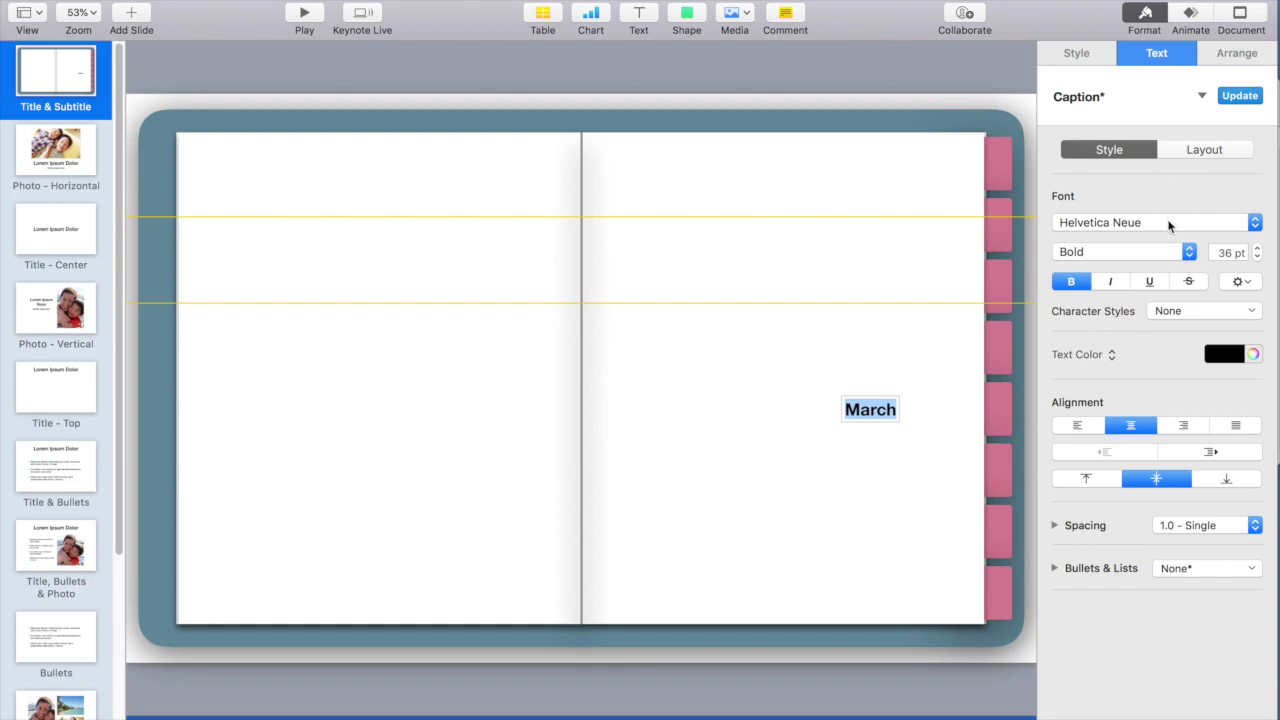
pyautogui.click(1168, 224)
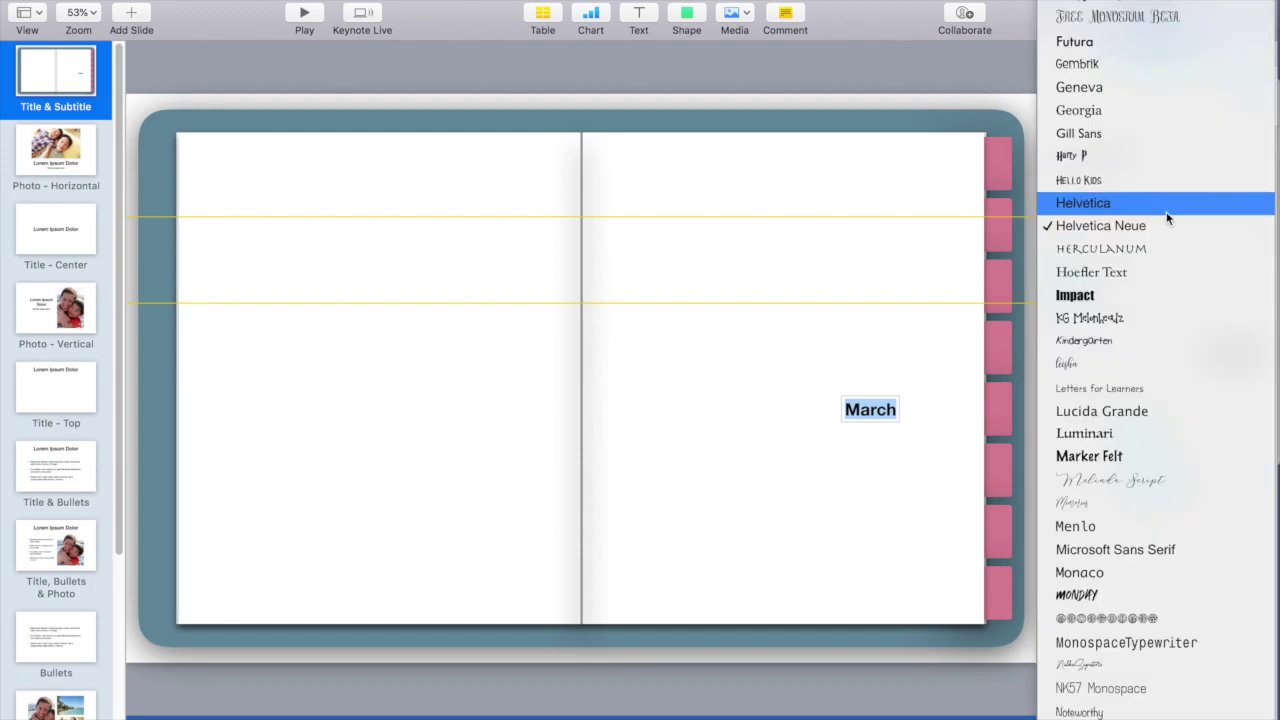
pyautogui.scroll(15, 1185, 192)
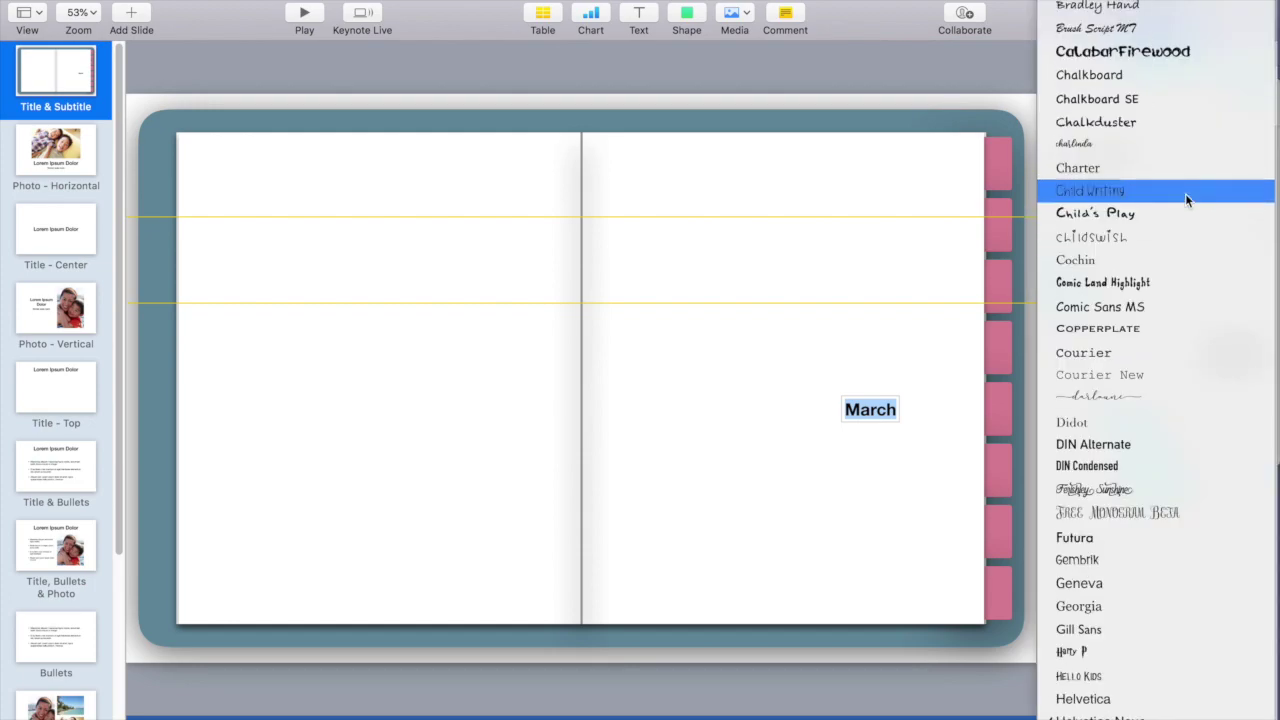
pyautogui.click(1185, 193)
# Rotate the March label to 270° and place it on the topmost tab.
pyautogui.click(1239, 53)
pyautogui.doubleClick(1158, 349)
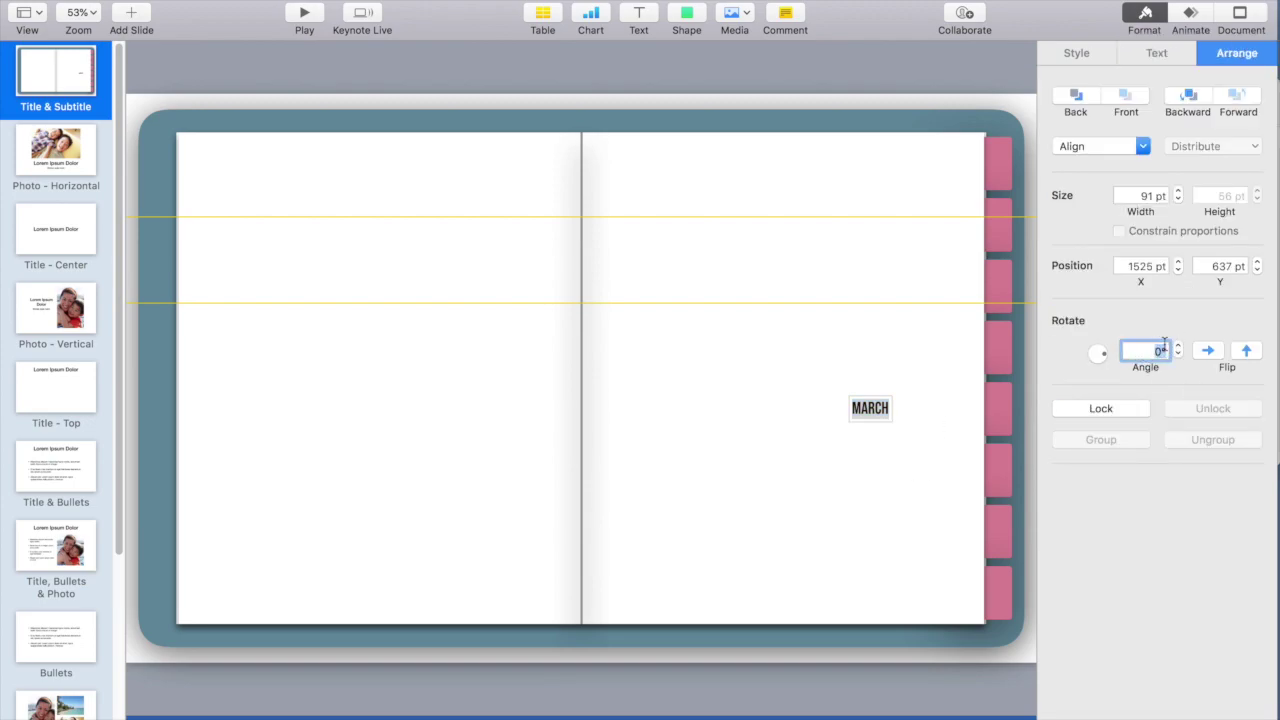
pyautogui.write('270')
pyautogui.press('Return')
pyautogui.moveTo(872, 410); pyautogui.dragTo(994, 163)
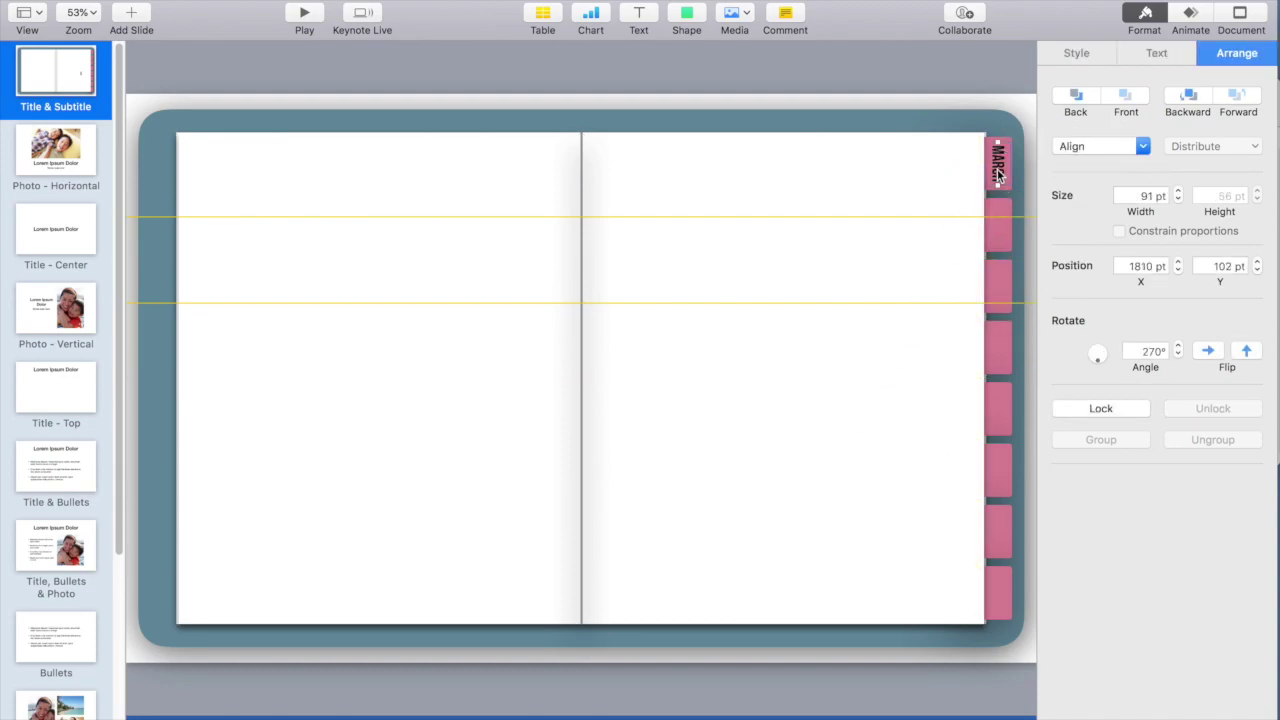
# Change the March label's text colour to dark grey.
pyautogui.click(946, 177)
pyautogui.click(1000, 172)
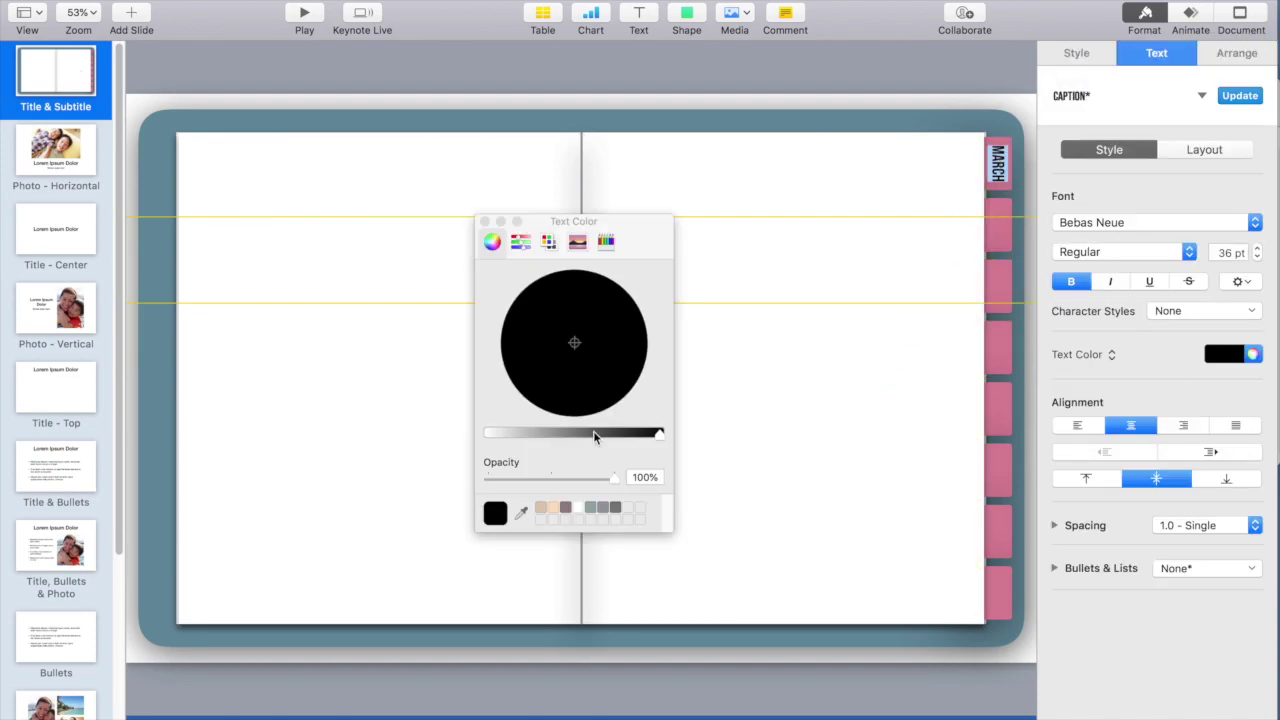
pyautogui.moveTo(594, 437); pyautogui.dragTo(603, 437)
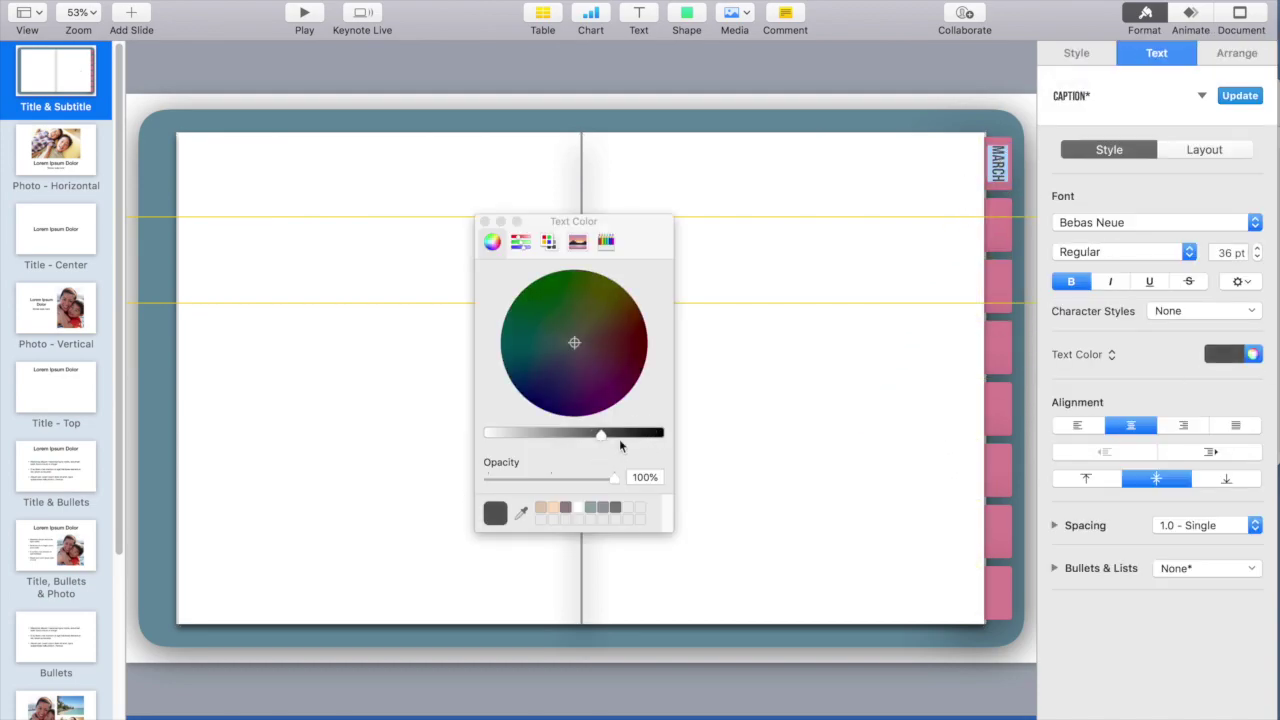
pyautogui.click(845, 432)
# Duplicate the March label onto the second tab and change its text to "WEEK 1".
pyautogui.click(1000, 172)
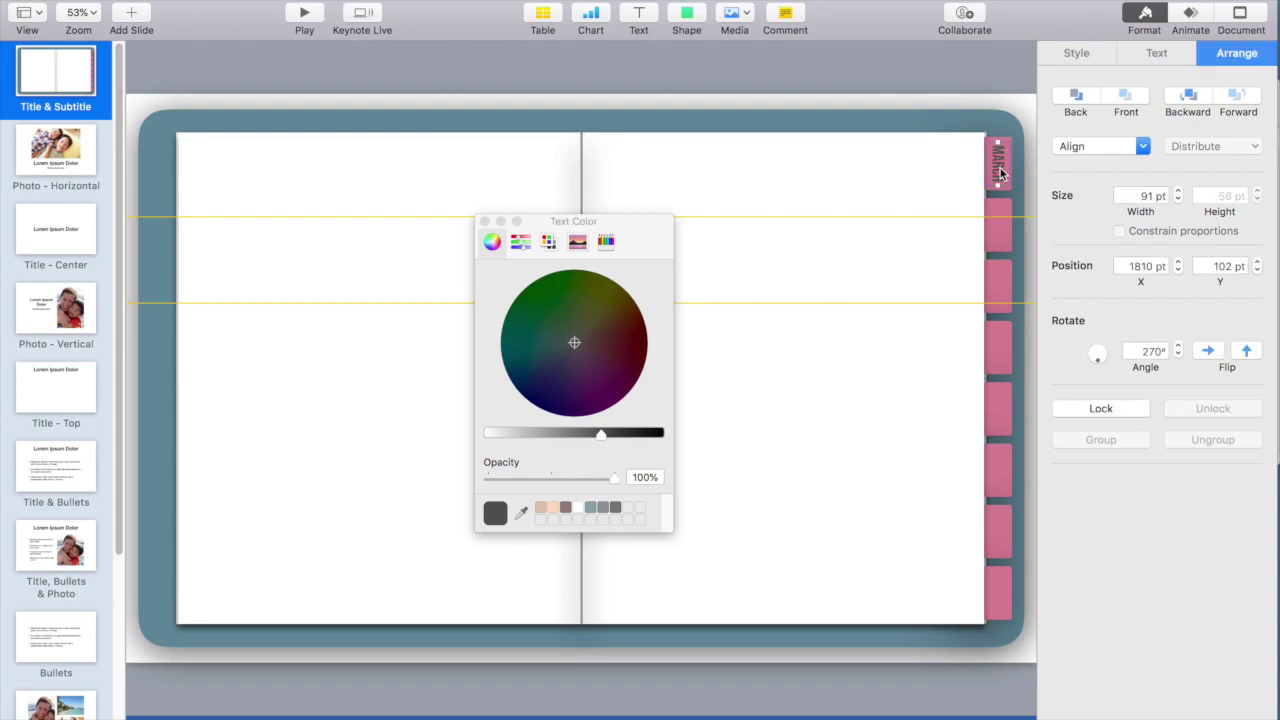
pyautogui.moveTo(1001, 164); pyautogui.dragTo(996, 228)
pyautogui.doubleClick(996, 228)
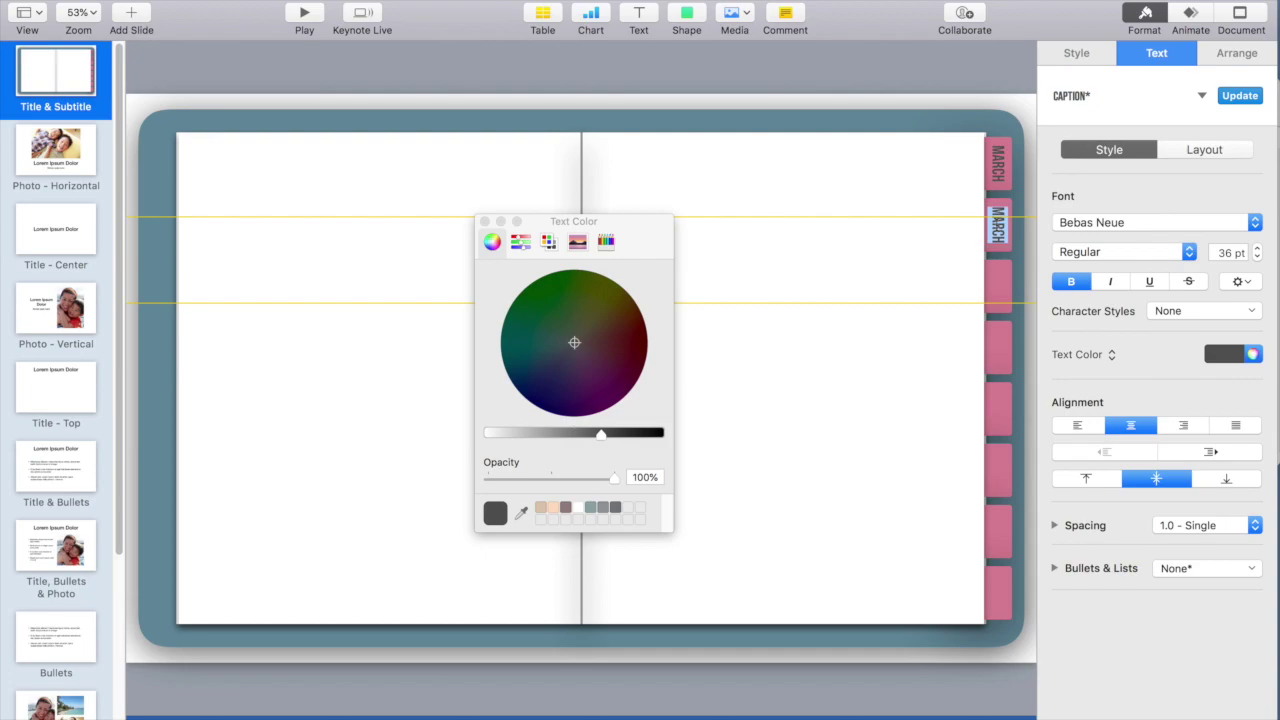
pyautogui.write('WEEK 1')
pyautogui.click(905, 240)
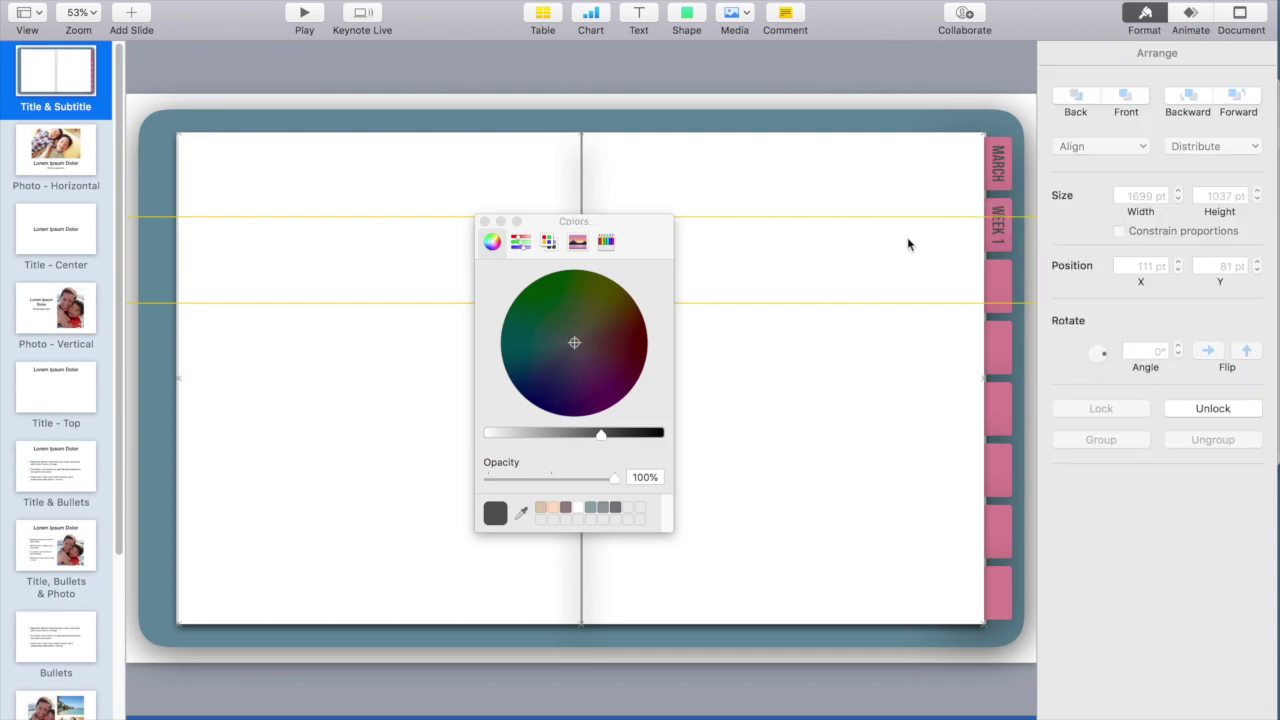
# Duplicate the WEEK 1 label onto the third tab and change its text to "WEEK 2".
pyautogui.click(1008, 236)
pyautogui.moveTo(1008, 236); pyautogui.dragTo(996, 292)
pyautogui.doubleClick(996, 292)
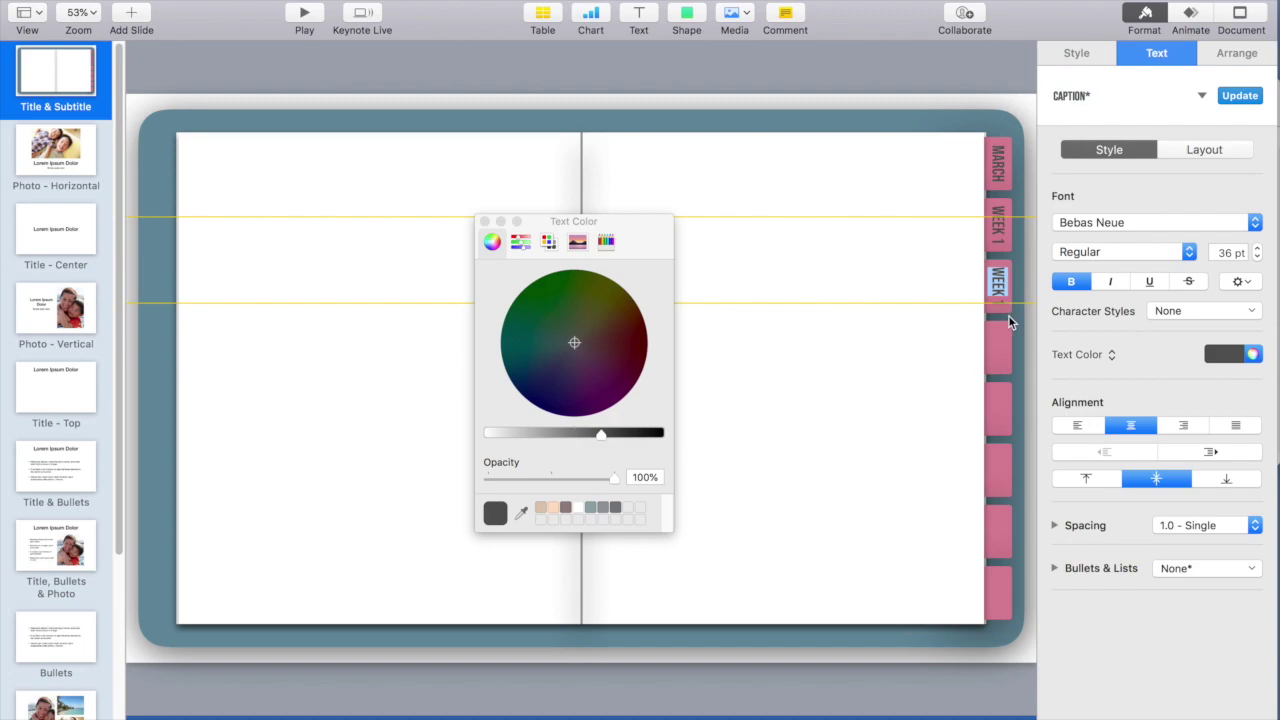
pyautogui.press('Right')
pyautogui.press('BackSpace')
pyautogui.write('2')
pyautogui.click(949, 375)
# Duplicate the week label onto the fourth and fifth tabs and change the copies to "WEEK 3" and "WEEK 4".
pyautogui.moveTo(996, 290); pyautogui.dragTo(994, 352)
pyautogui.doubleClick(996, 350)
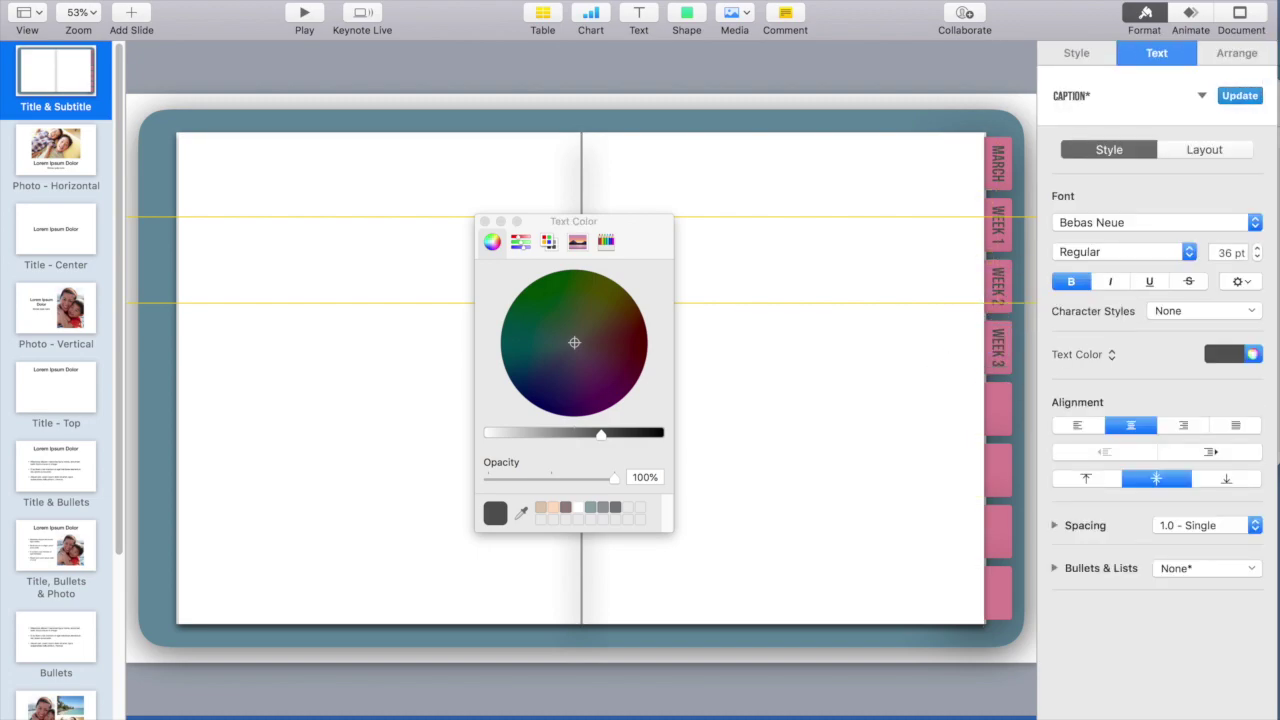
pyautogui.click(994, 350)
pyautogui.moveTo(998, 356); pyautogui.dragTo(1000, 416)
pyautogui.doubleClick(999, 424)
pyautogui.write('4')
pyautogui.press('super+v')
pyautogui.press('super+z')
# Label the last three tabs "APRIL", "GOALS" and "NOTES" with copies of the week label, and exit master slide editing.
pyautogui.click(999, 407)
pyautogui.moveTo(999, 407); pyautogui.dragTo(995, 590)
pyautogui.click(997, 470)
pyautogui.click(997, 541)
pyautogui.doubleClick(997, 591)
pyautogui.write('NOTE')
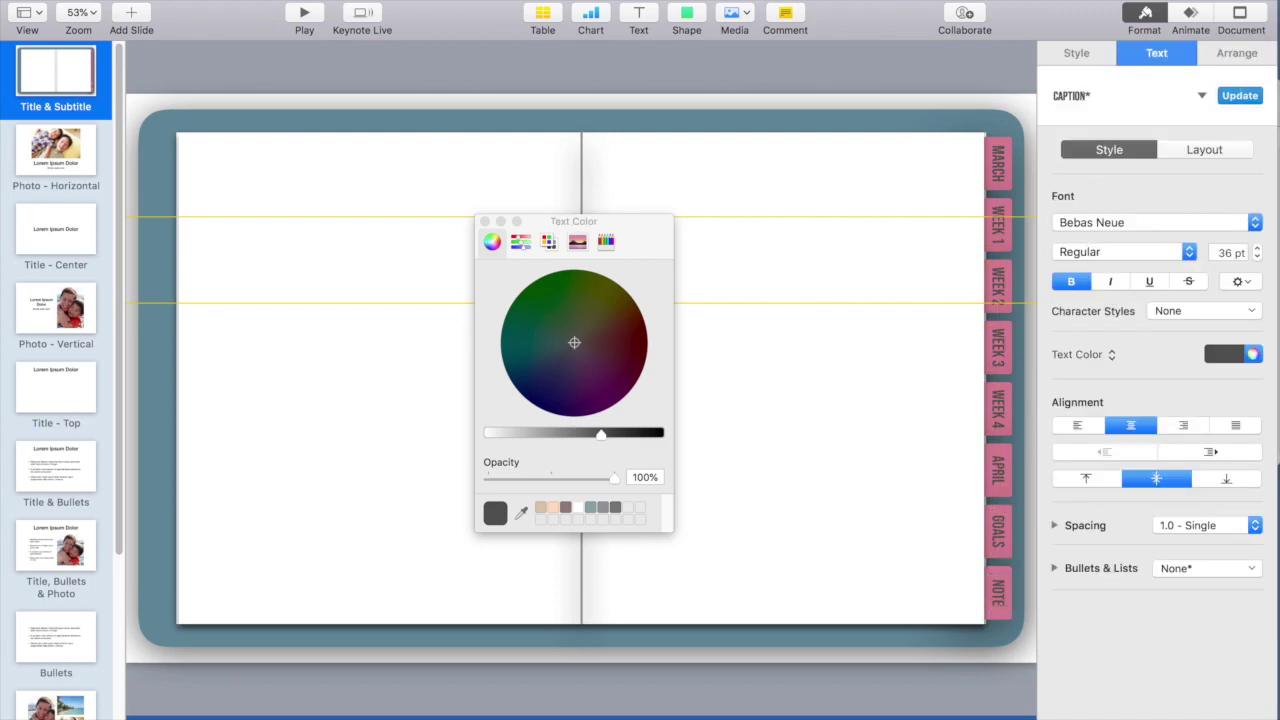
pyautogui.write('S')
pyautogui.click(894, 603)
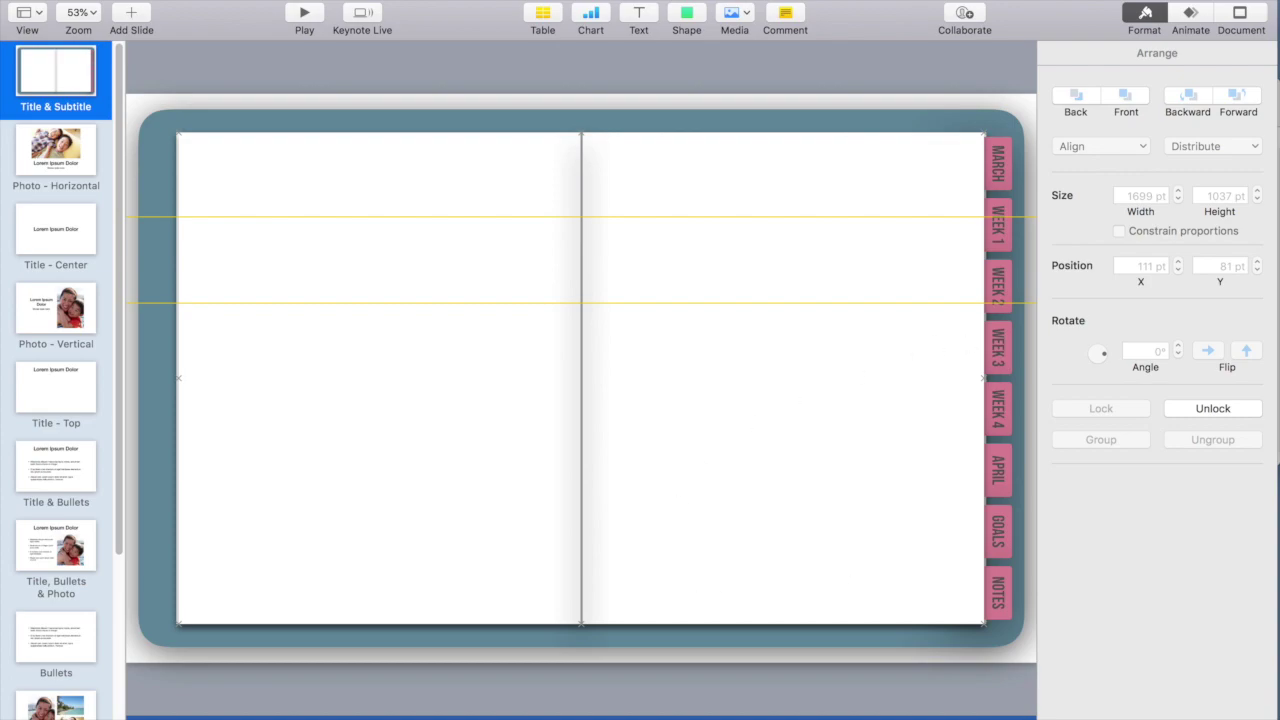
pyautogui.press('shift+super+e')
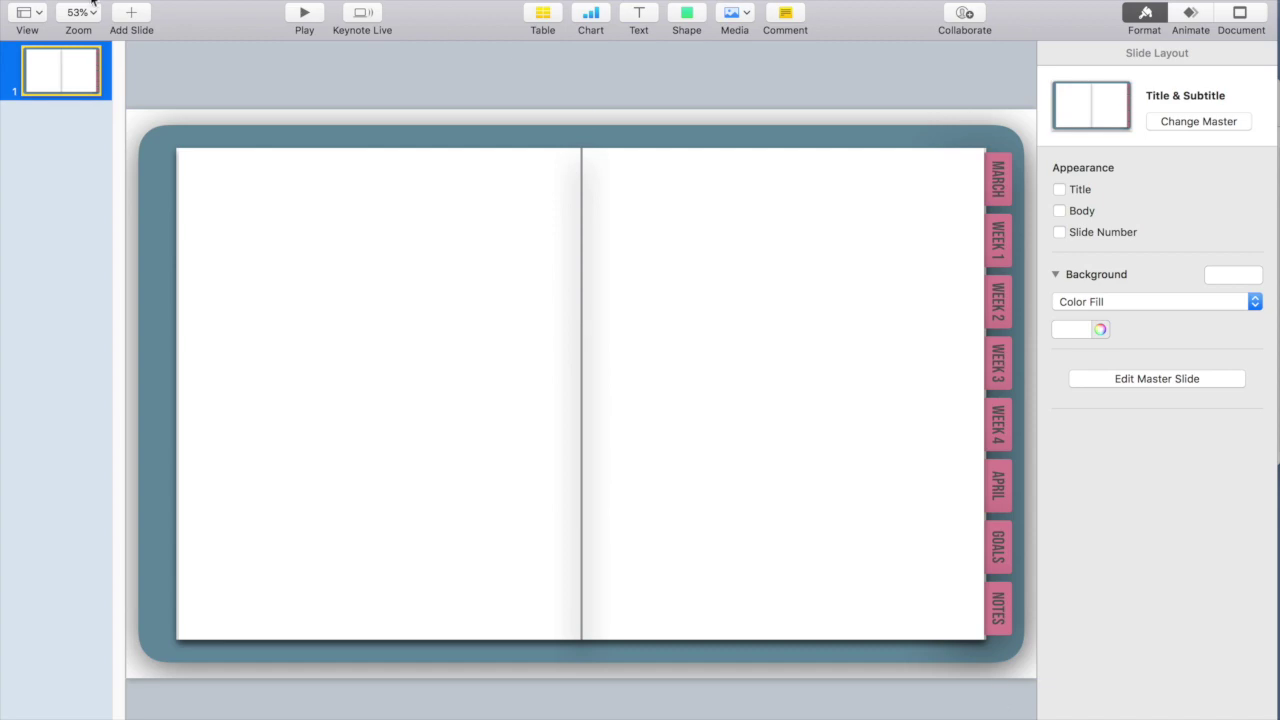
# Add seven more slides based on the Title & Subtitle master, making eight notebook slides in all.
pyautogui.click(131, 14)
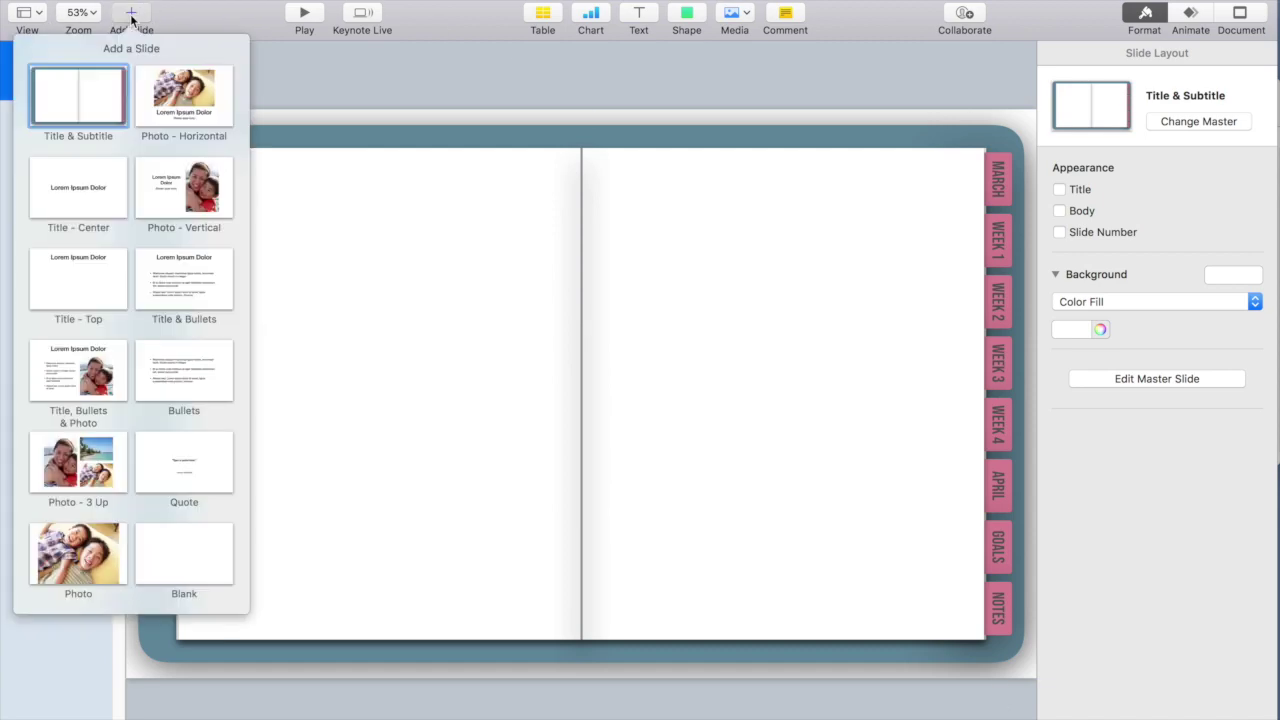
pyautogui.click(101, 101)
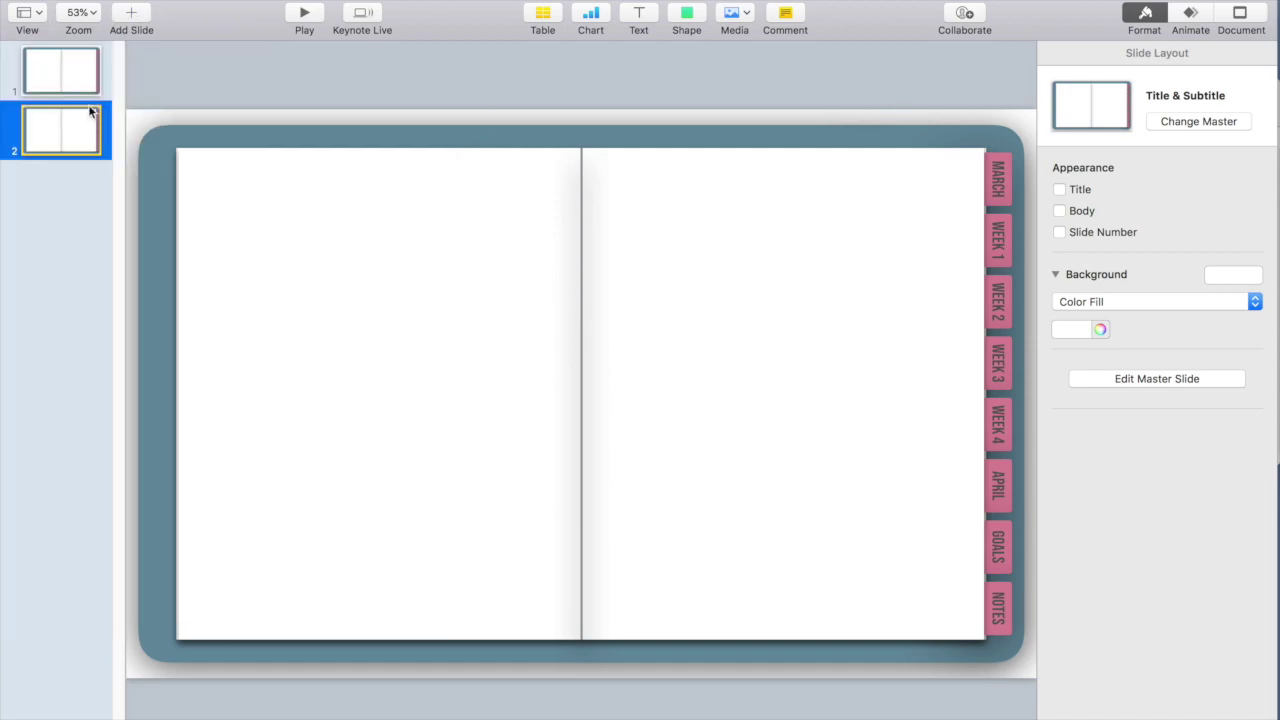
pyautogui.click(131, 14)
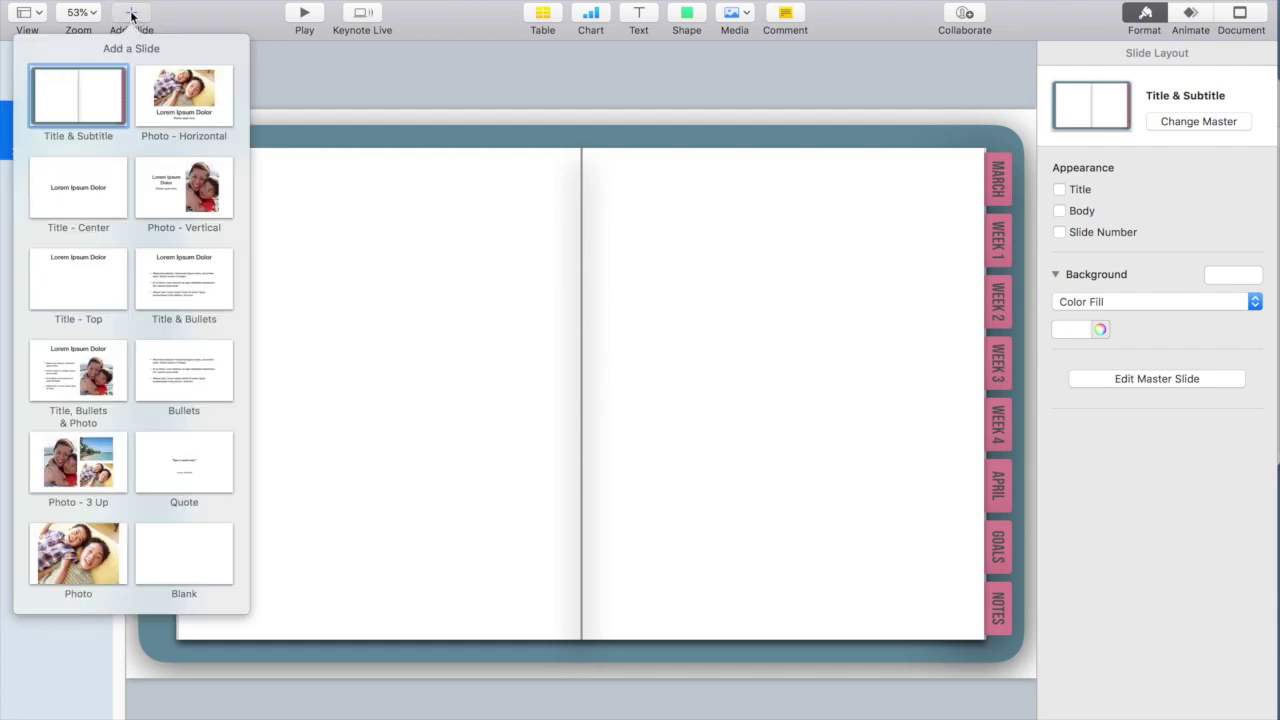
pyautogui.click(99, 101)
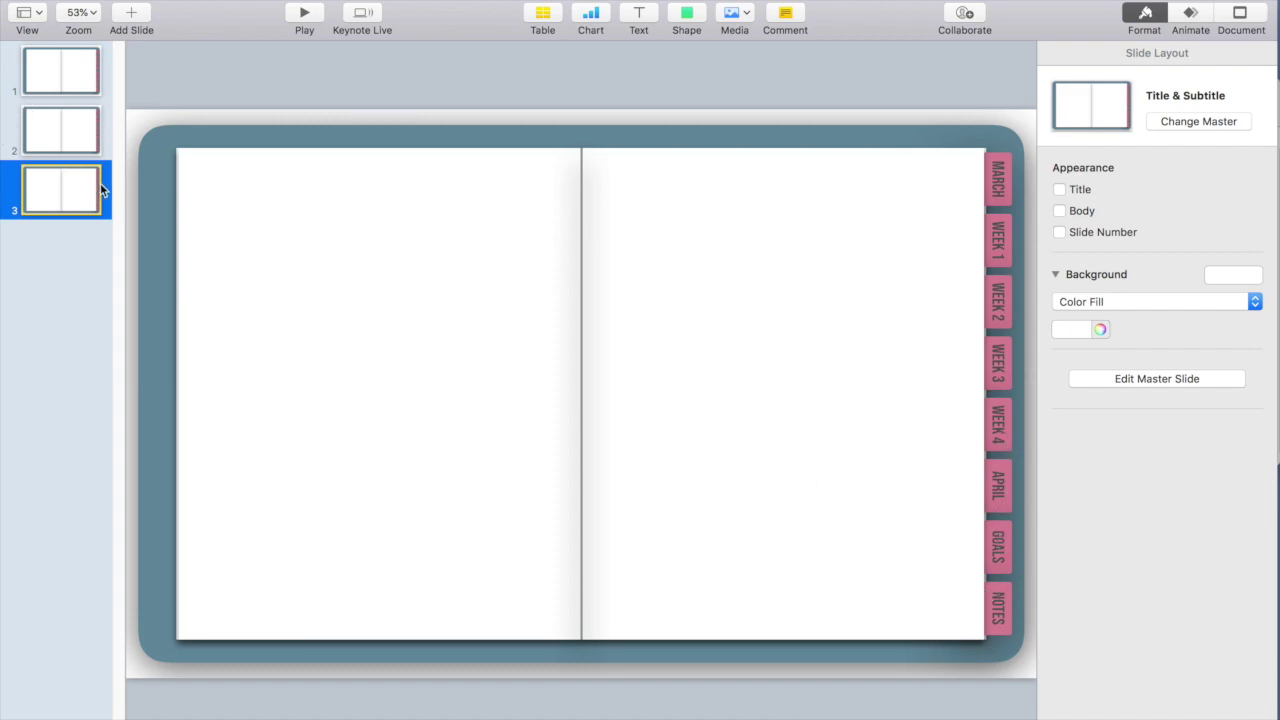
pyautogui.press('Return')
pyautogui.press('Return')
pyautogui.press('Return')
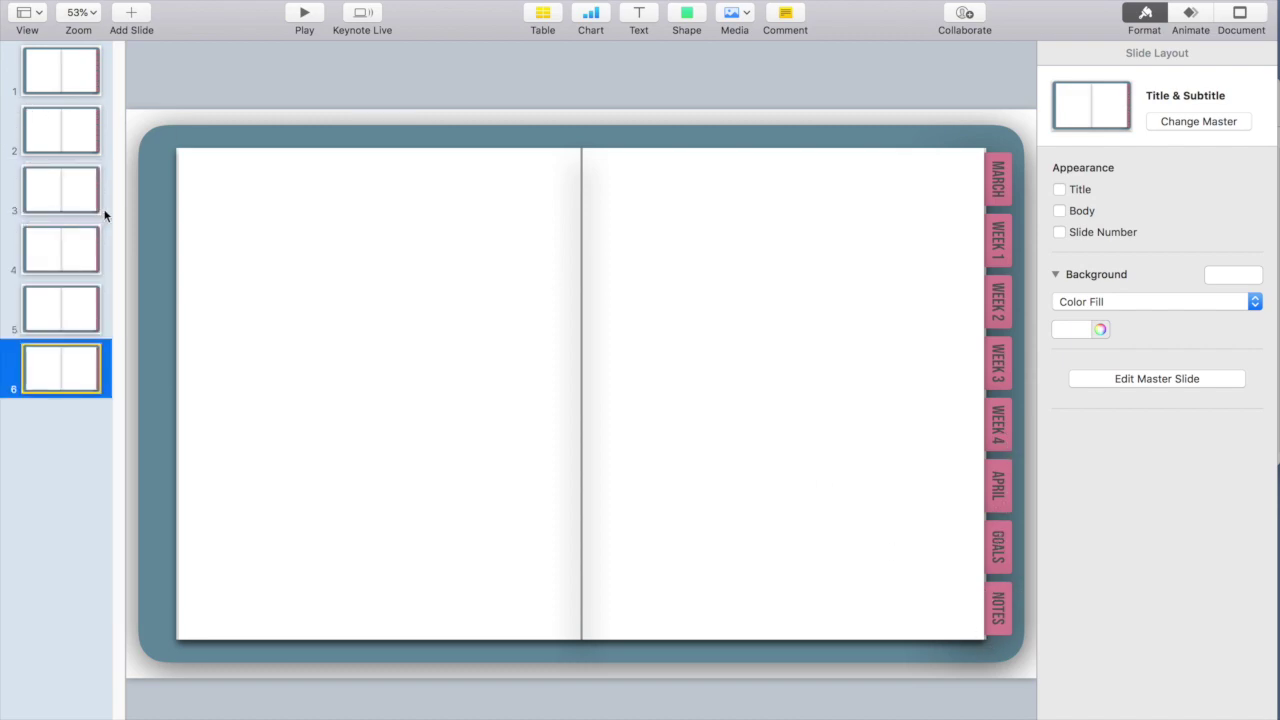
pyautogui.press('Return')
pyautogui.press('Return')
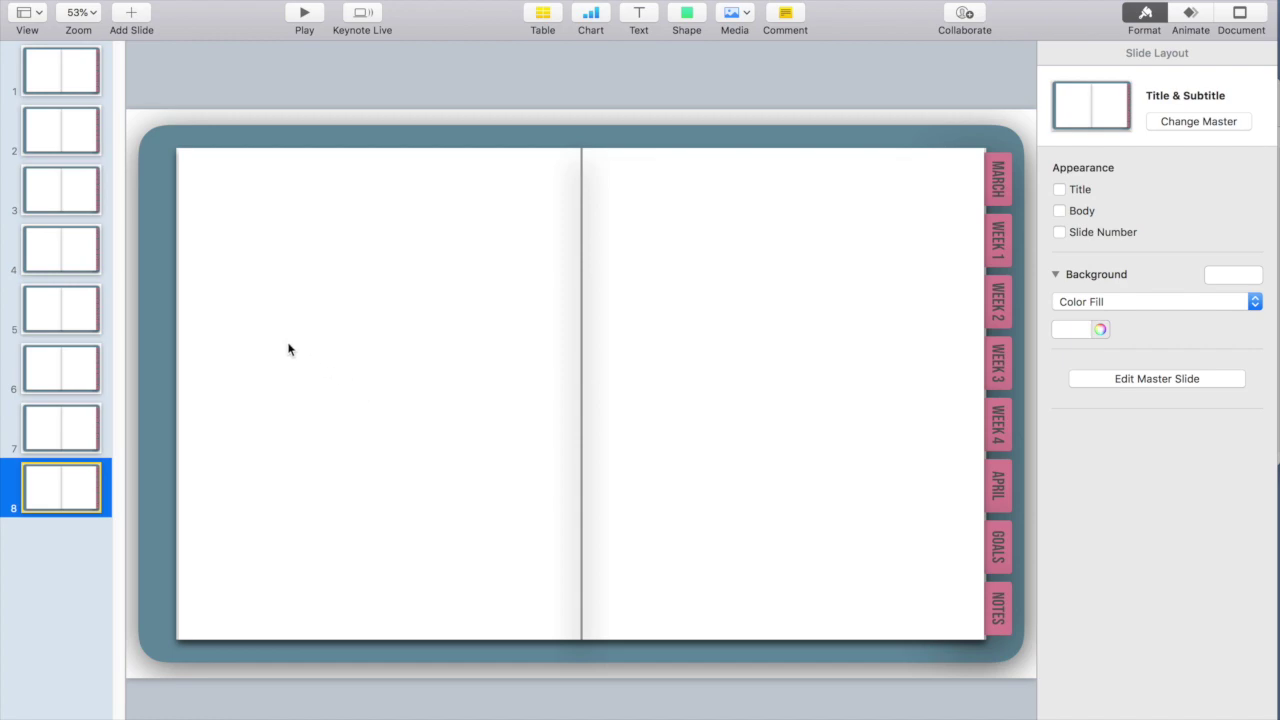
# Open the master slide for editing from slide 1 and move the MARCH label off its tab onto the page.
pyautogui.click(23, 74)
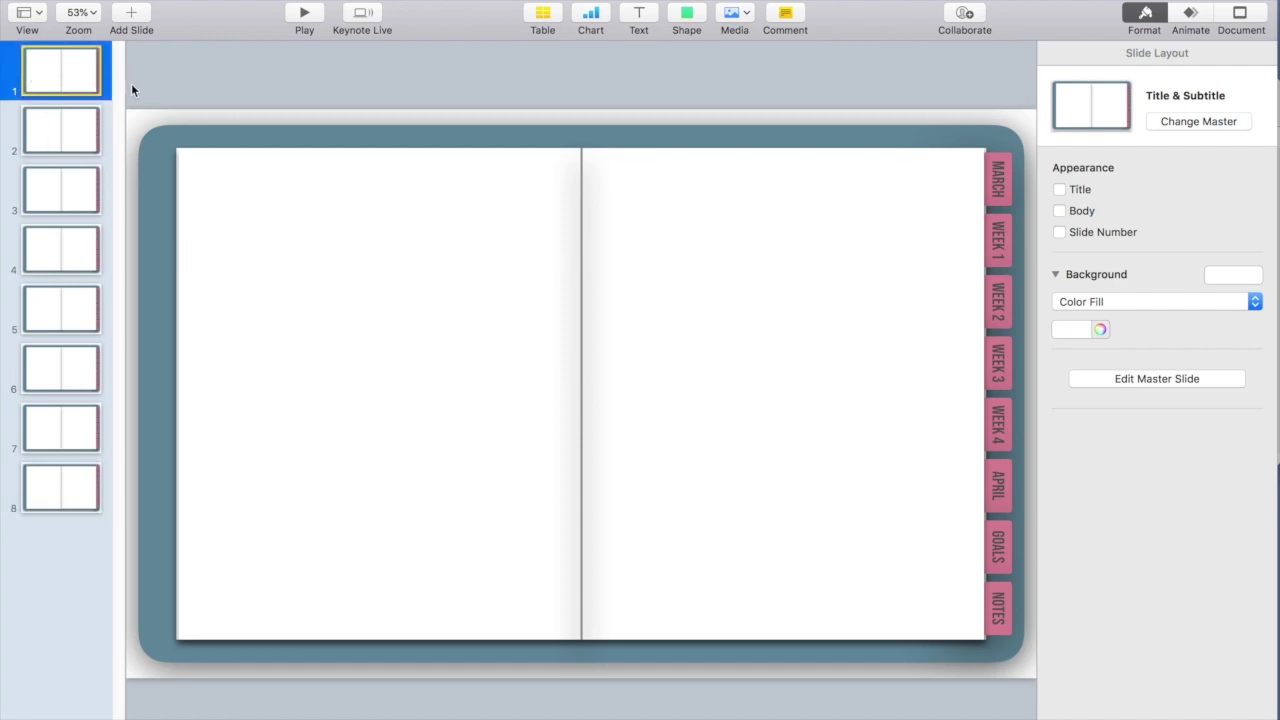
pyautogui.click(1158, 380)
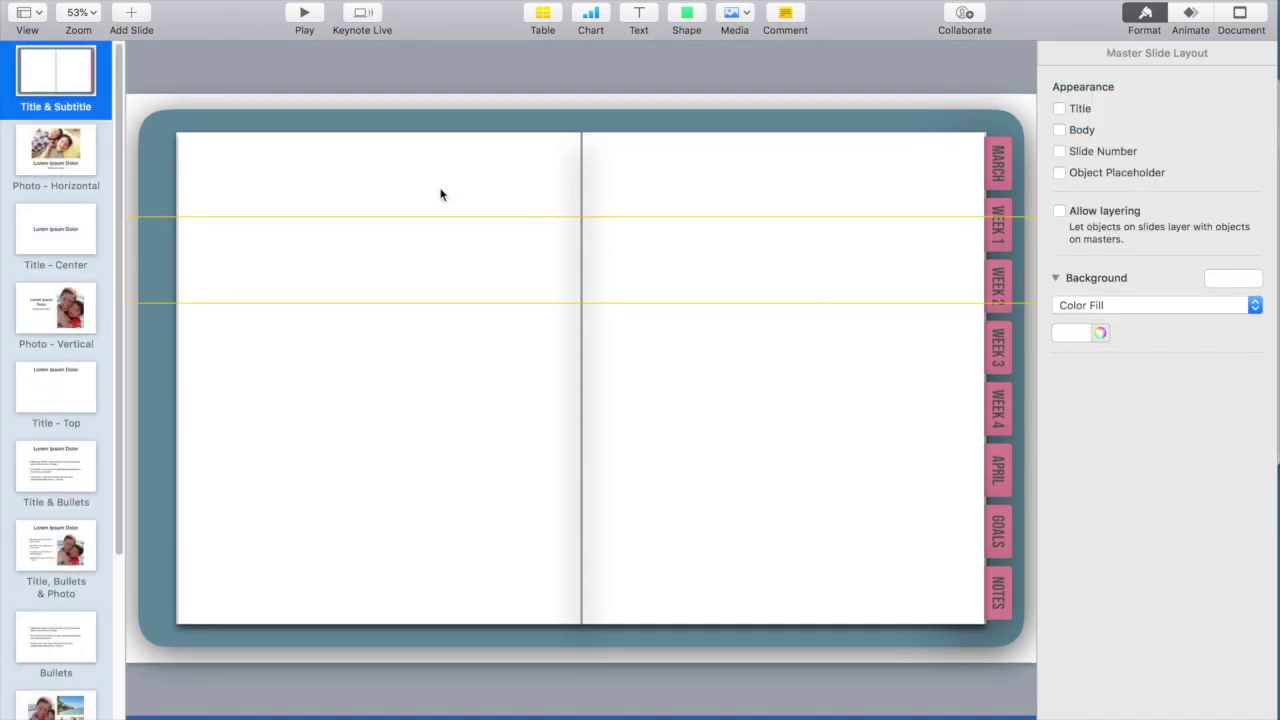
pyautogui.click(1000, 180)
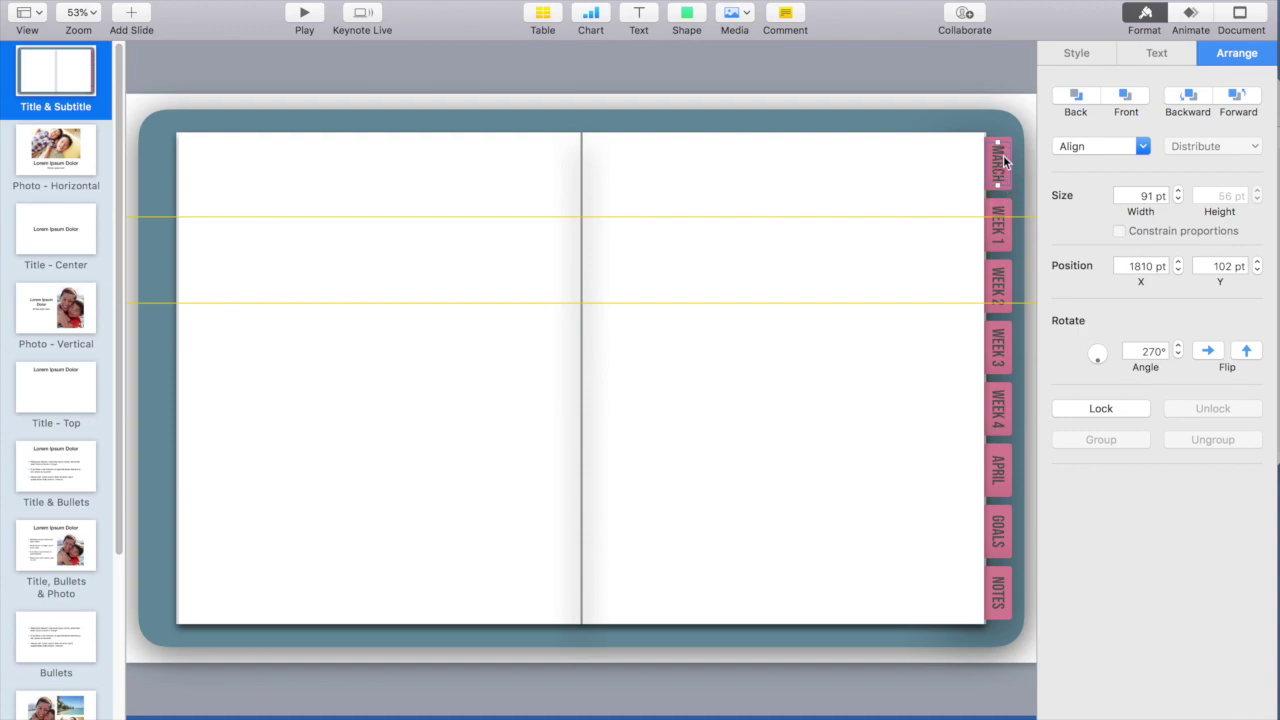
pyautogui.moveTo(1001, 158); pyautogui.dragTo(980, 160)
pyautogui.click(996, 163)
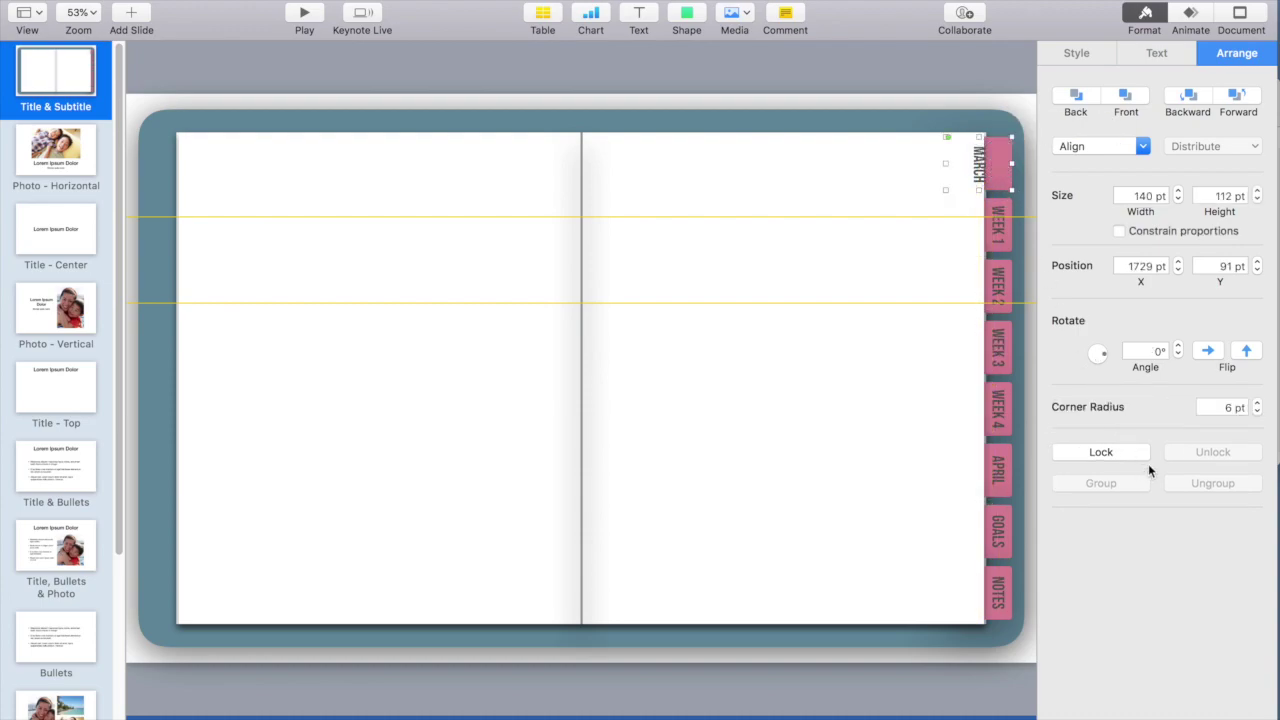
pyautogui.rightClick(998, 162)
pyautogui.click(950, 178)
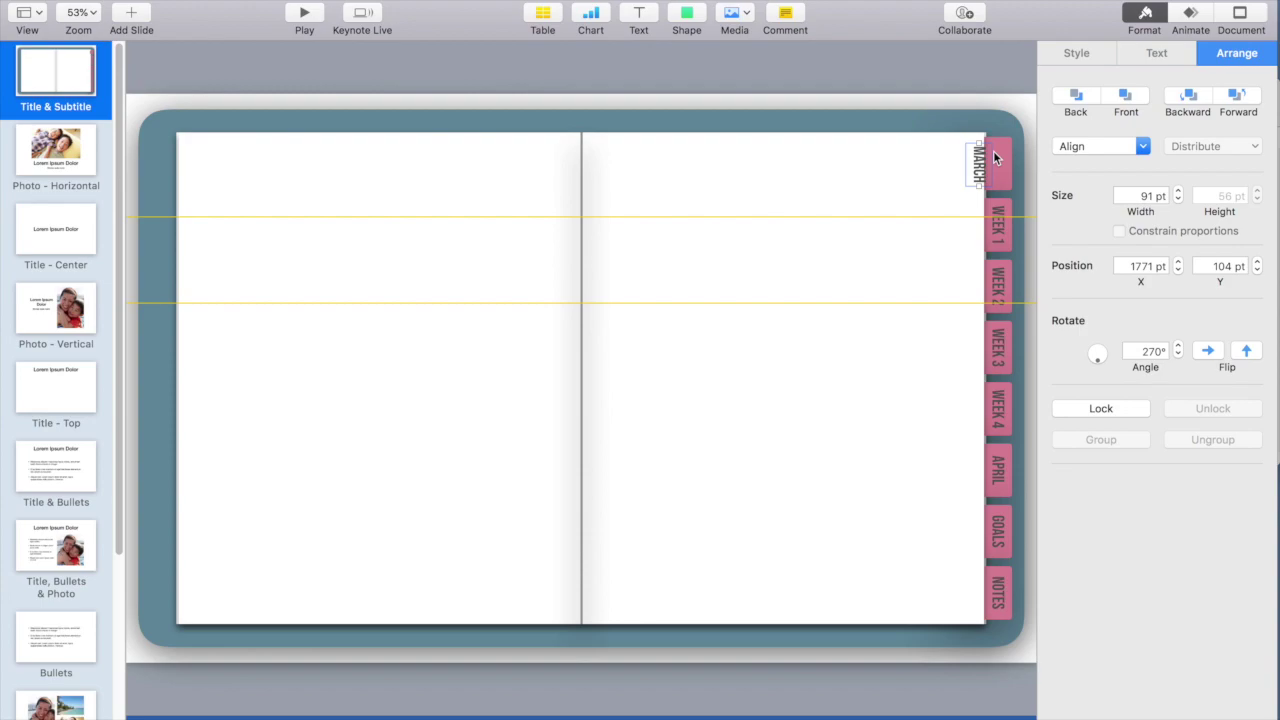
# Link the March tab shape to slide 1 and move the MARCH label back onto the tab.
pyautogui.click(995, 151)
pyautogui.rightClick(1012, 152)
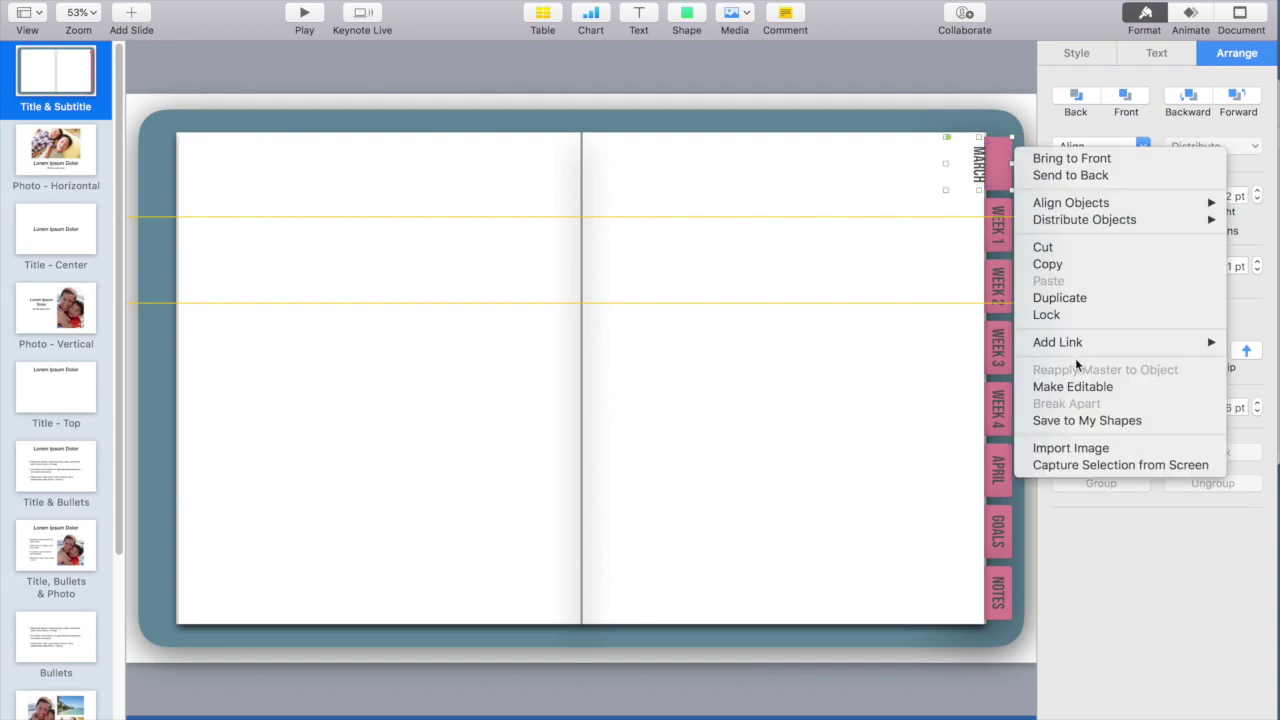
pyautogui.click(1104, 447)
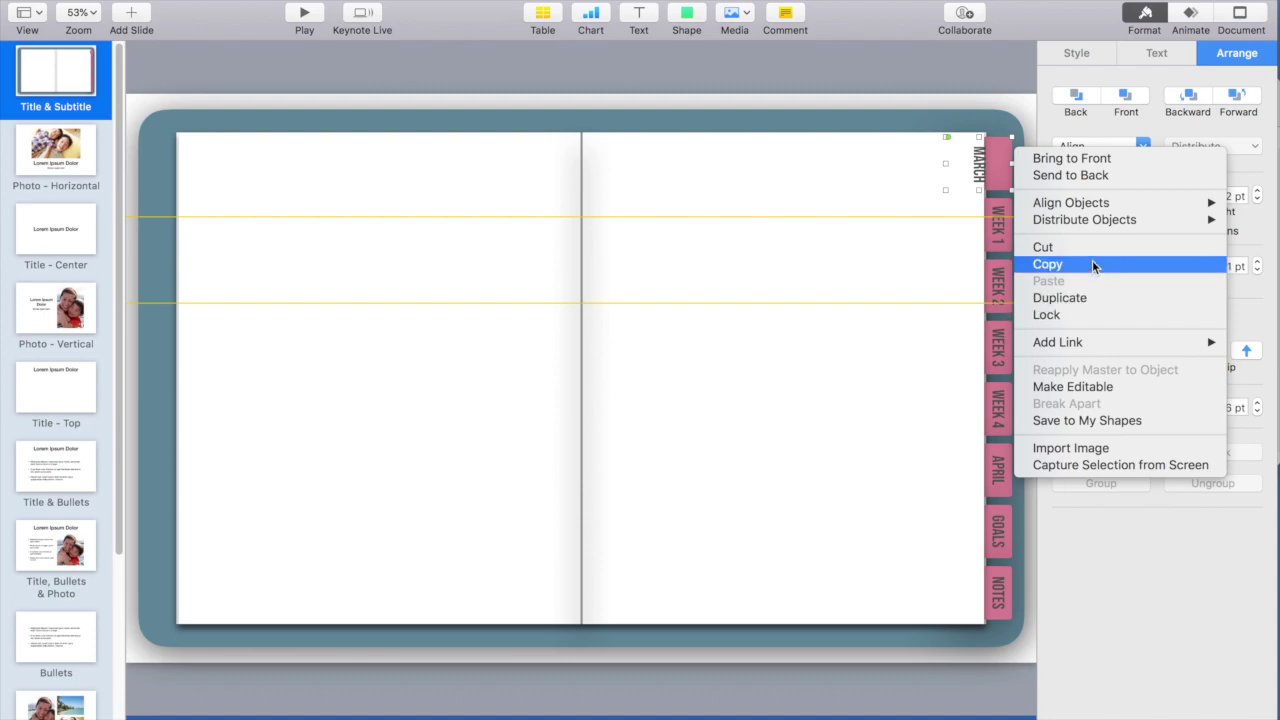
pyautogui.moveTo(1089, 343)
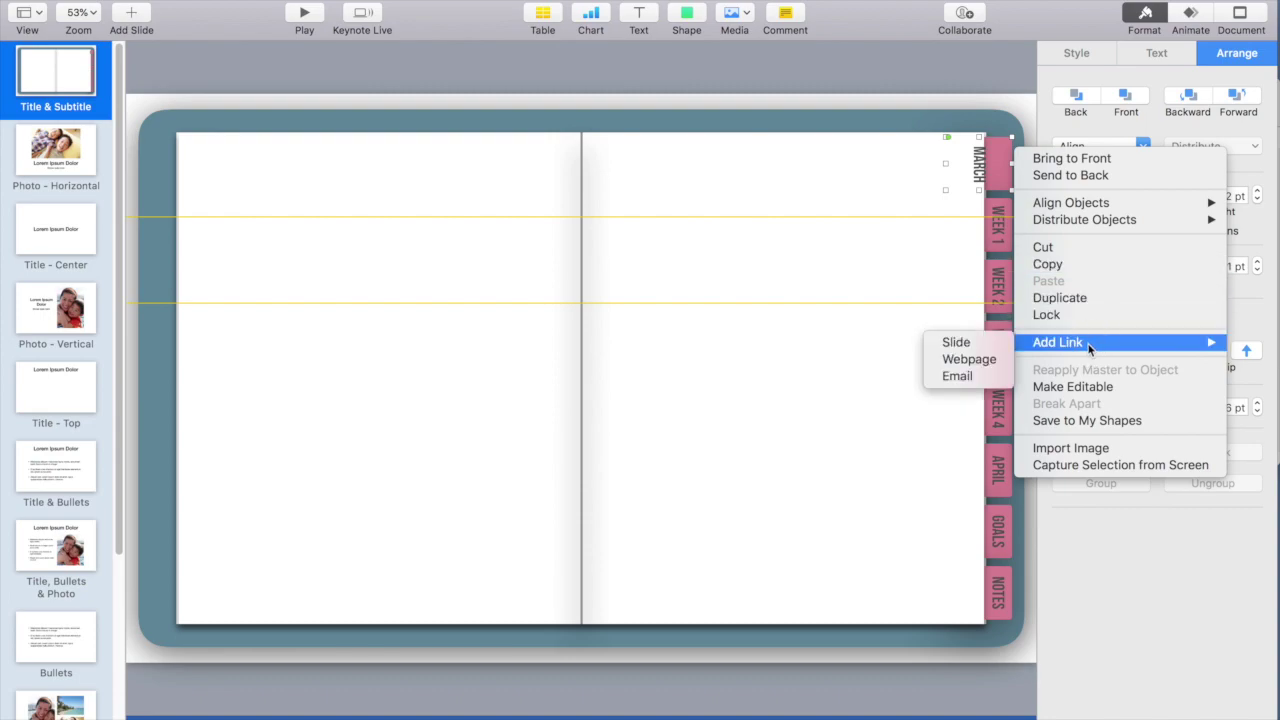
pyautogui.click(972, 343)
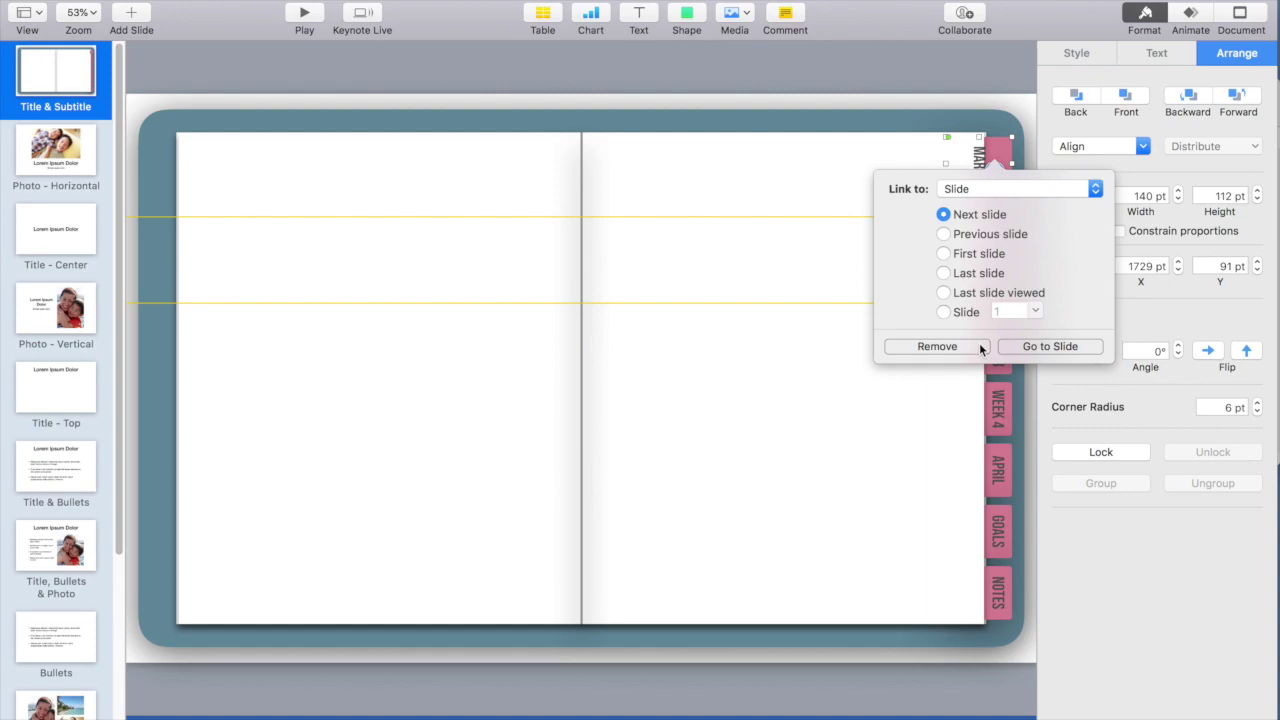
pyautogui.click(944, 313)
pyautogui.click(966, 434)
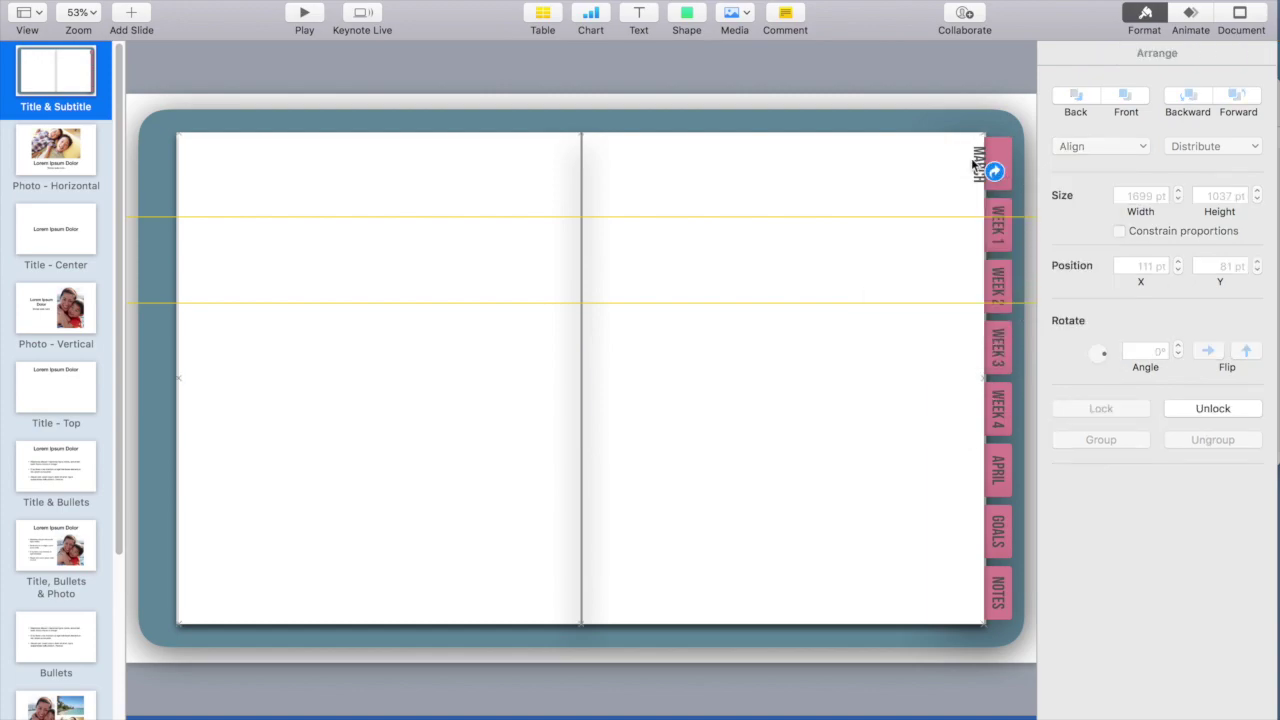
pyautogui.moveTo(973, 158)
pyautogui.mouseDown()
pyautogui.moveTo(995, 149)
pyautogui.moveTo(998, 160)
pyautogui.mouseUp()
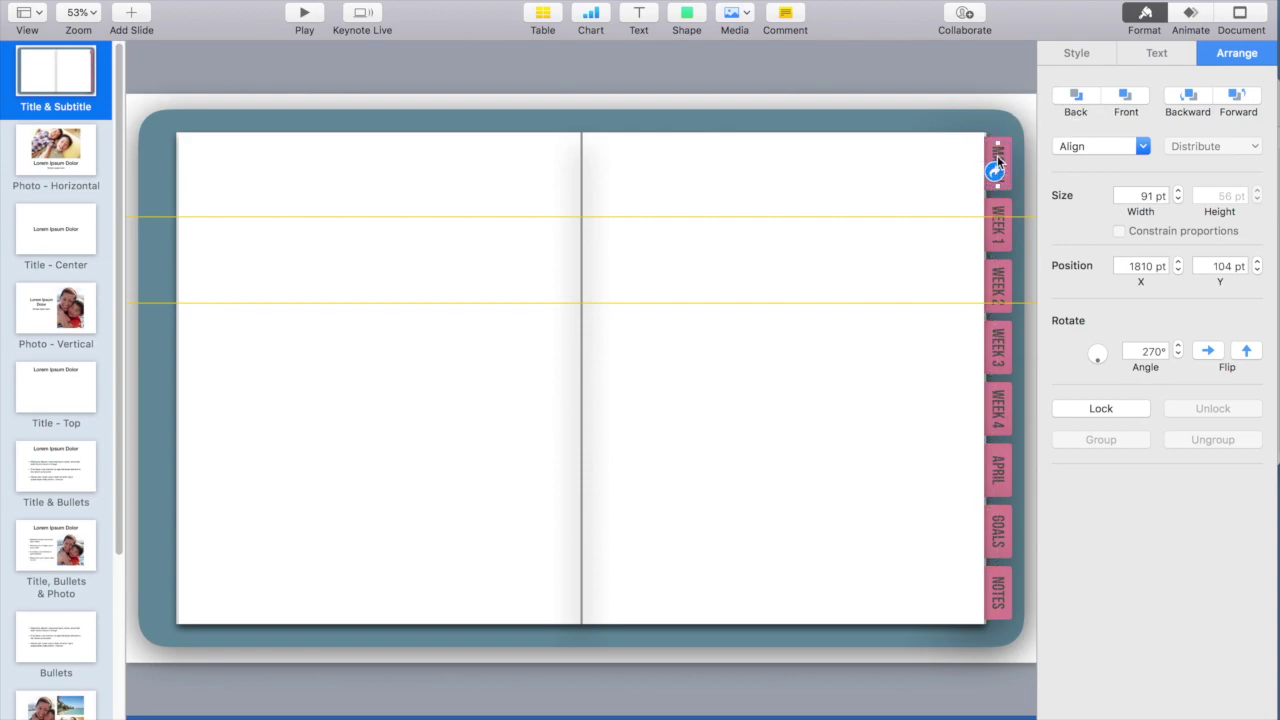
# Link the WEEK 1 tab shape to slide 2 and place its label back on the tab.
pyautogui.click(1005, 235)
pyautogui.rightClick(1005, 235)
pyautogui.moveTo(1076, 423)
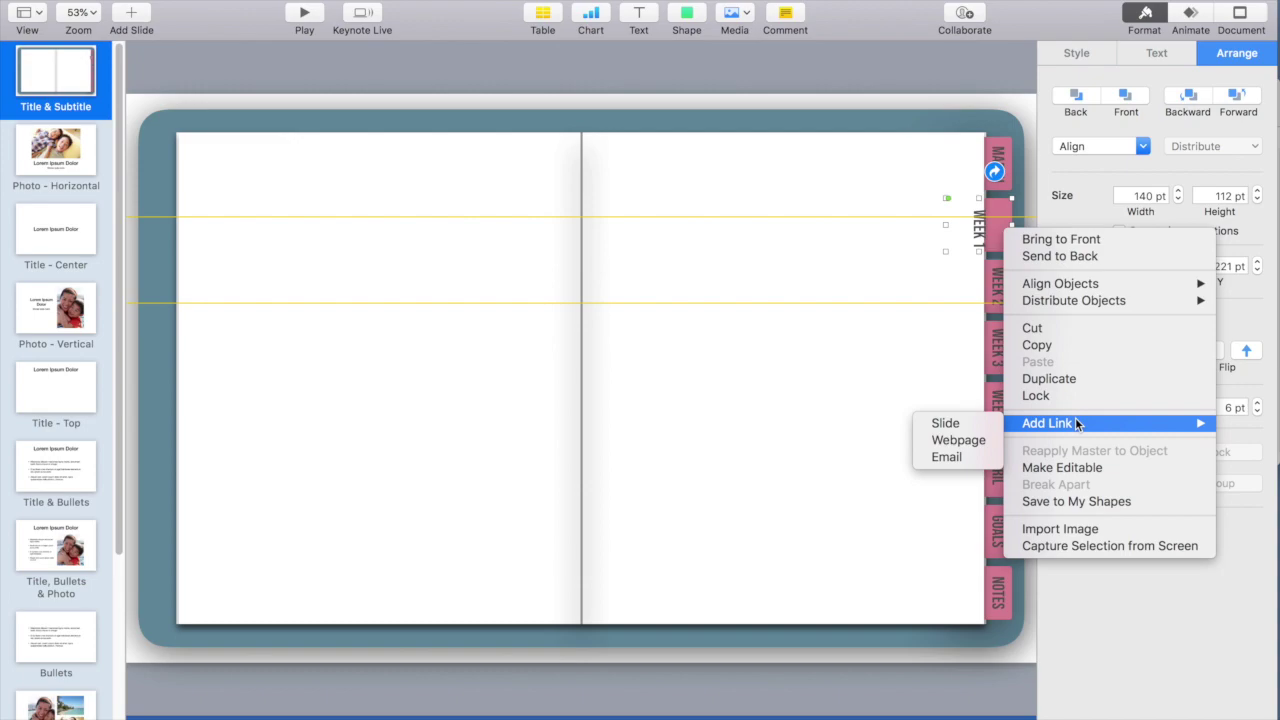
pyautogui.click(945, 424)
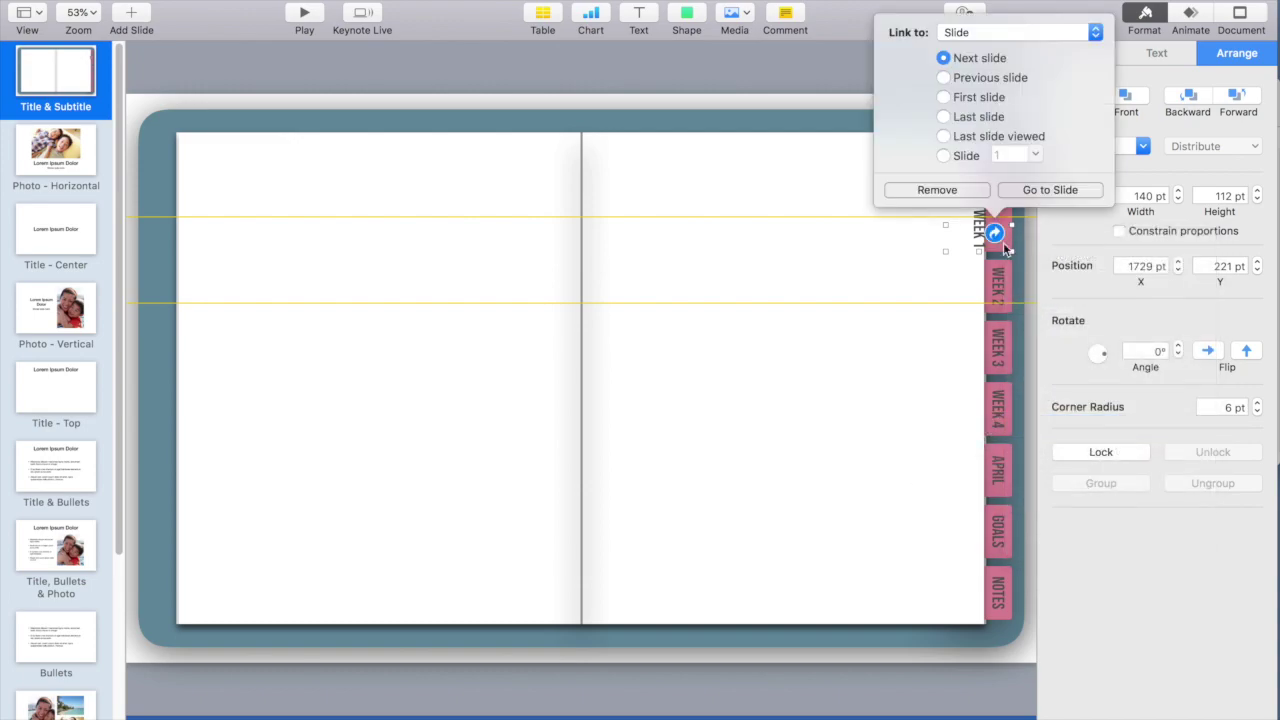
pyautogui.click(943, 156)
pyautogui.click(1035, 156)
pyautogui.click(1017, 194)
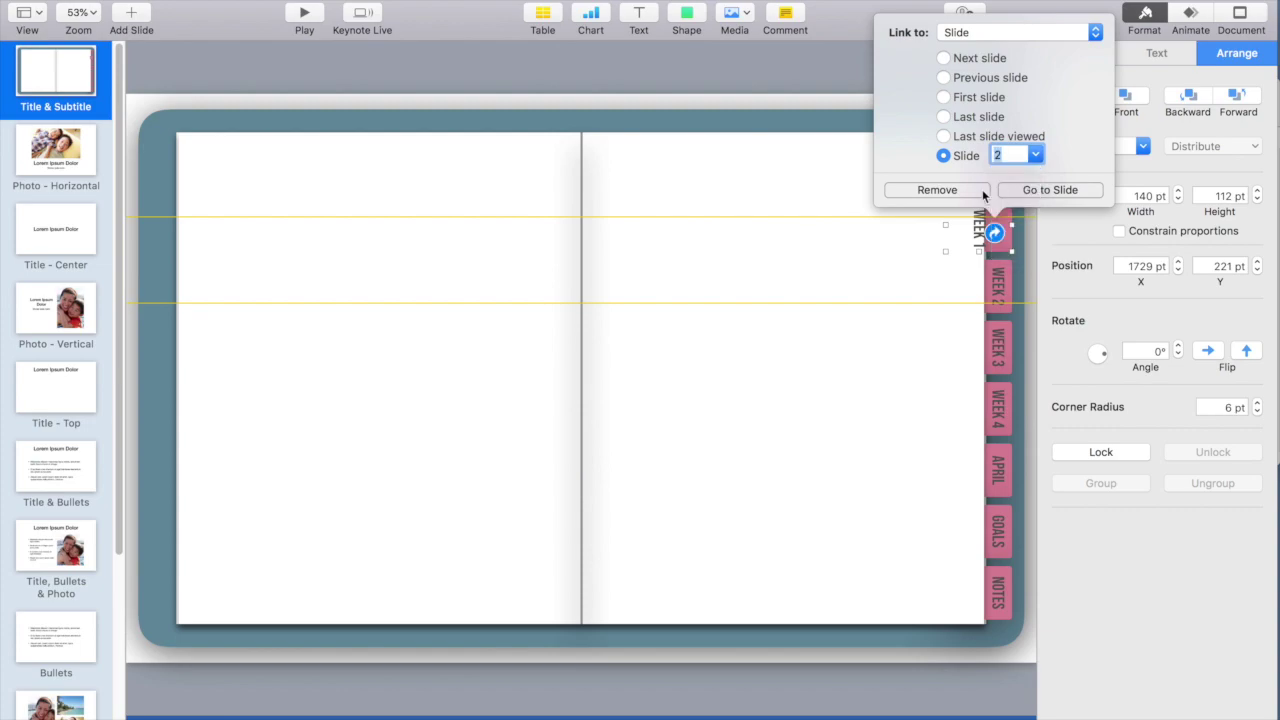
pyautogui.click(952, 248)
pyautogui.moveTo(978, 222); pyautogui.dragTo(1000, 230)
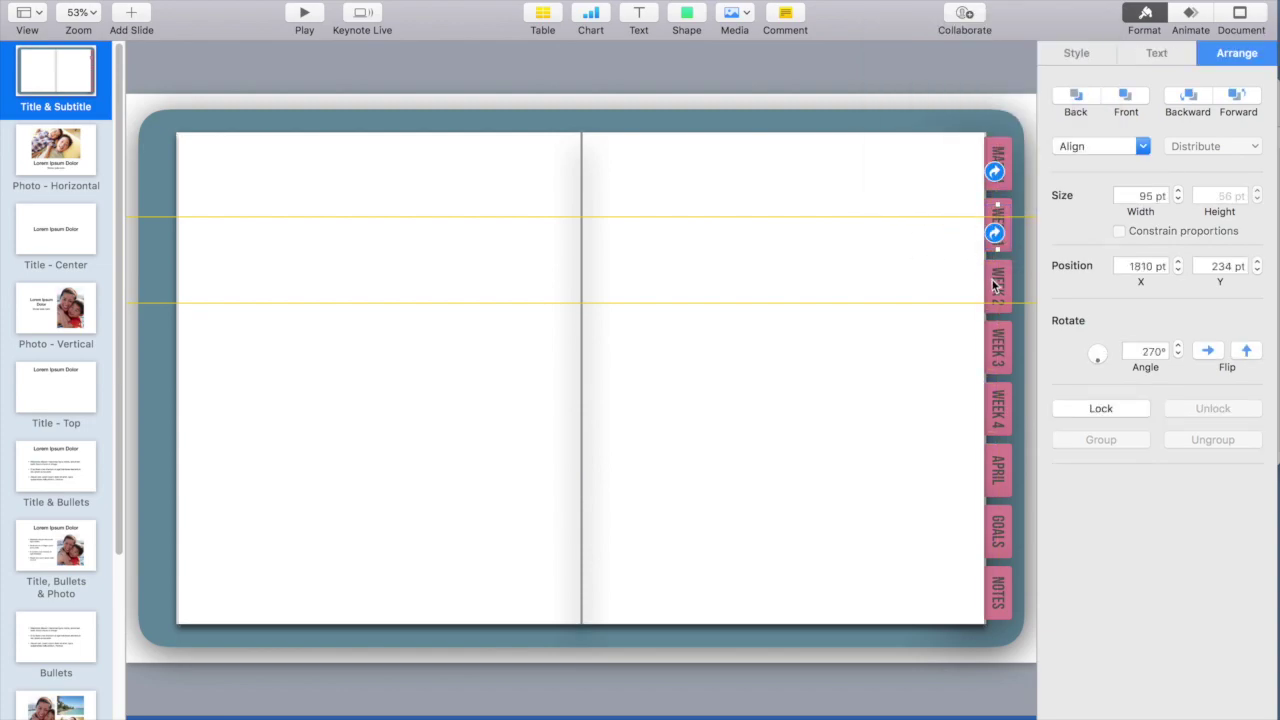
# Shift the WEEK 2 label aside, link its tab shape to slide 3 and put the label back.
pyautogui.moveTo(998, 300); pyautogui.dragTo(995, 290)
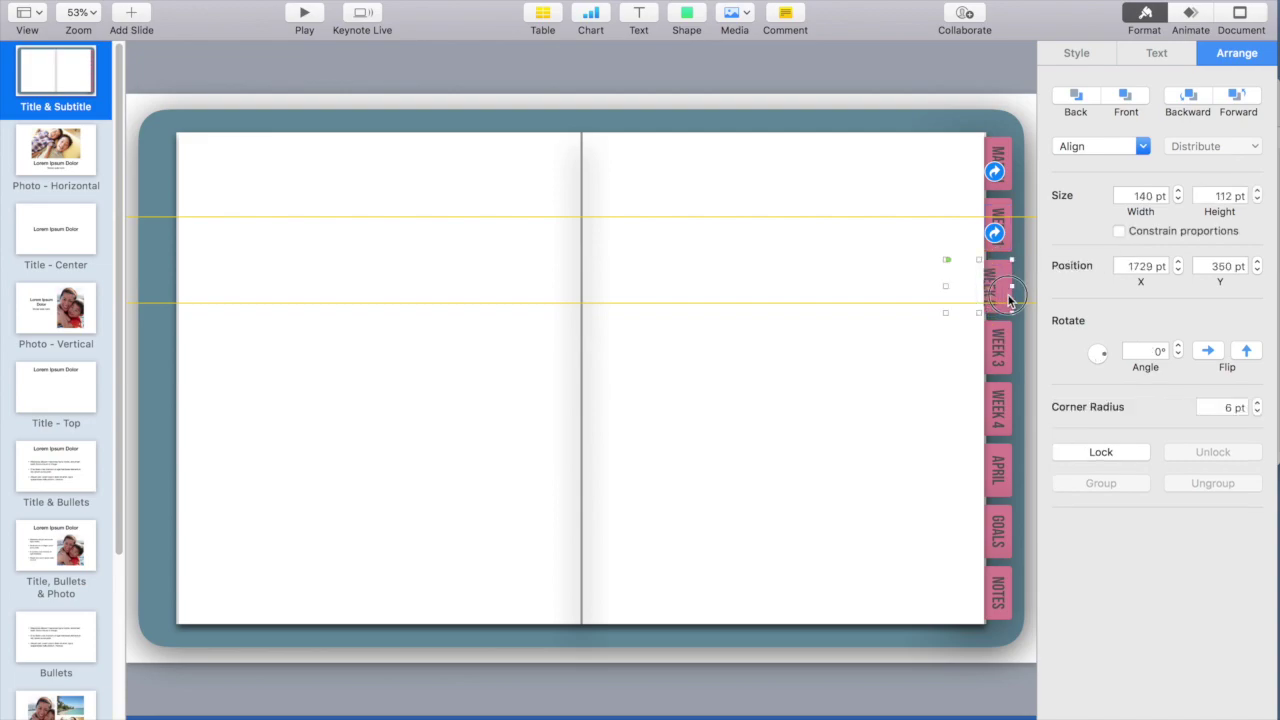
pyautogui.rightClick(1008, 290)
pyautogui.moveTo(1068, 347)
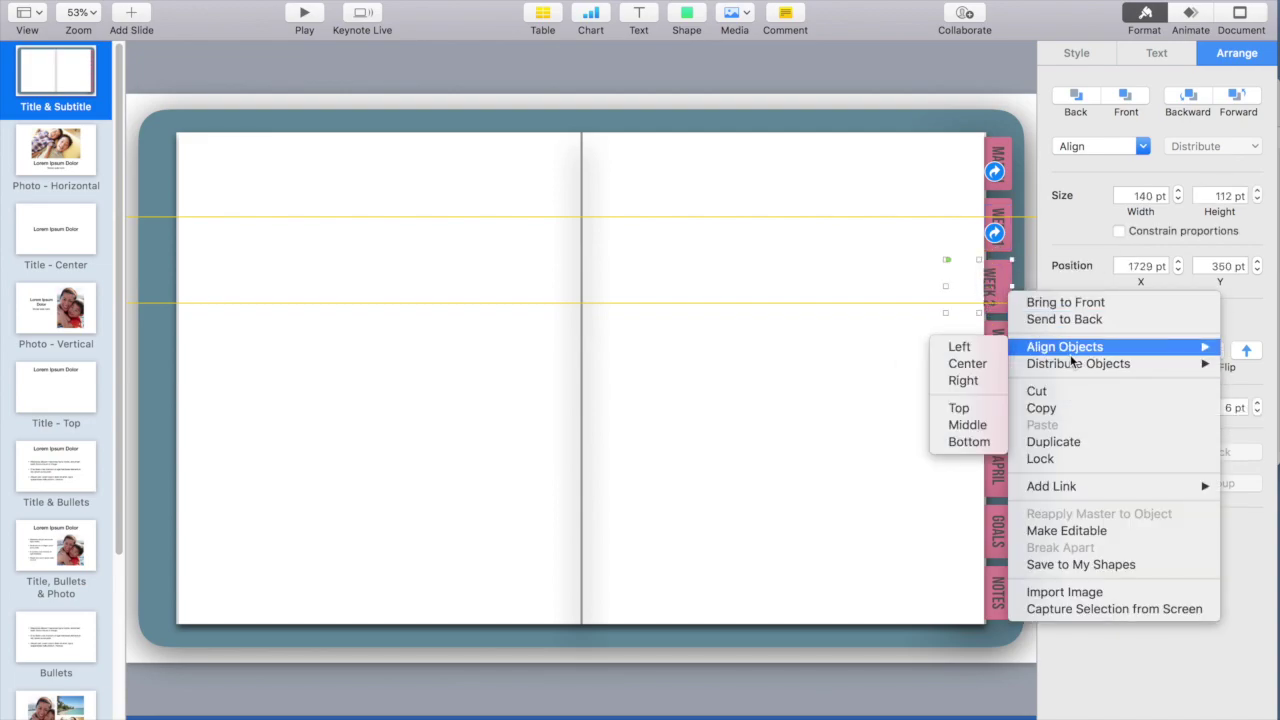
pyautogui.moveTo(1095, 488)
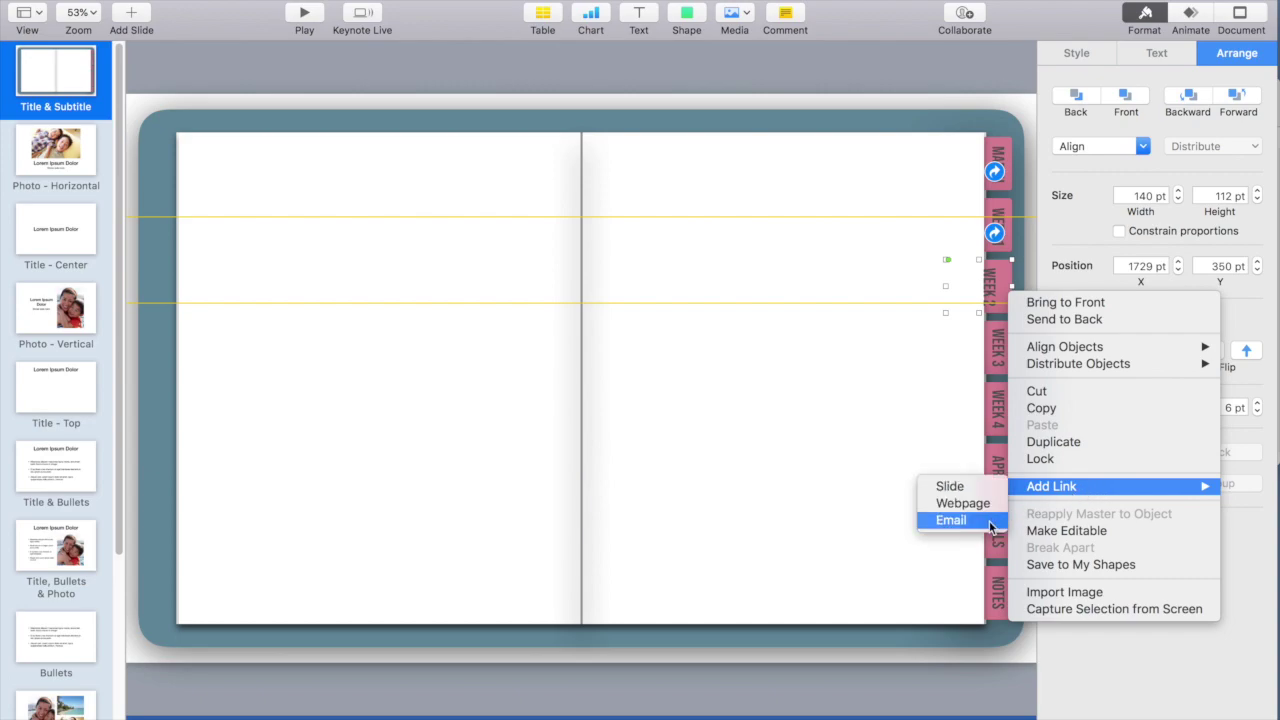
pyautogui.click(955, 487)
pyautogui.click(1035, 216)
pyautogui.click(1006, 254)
pyautogui.moveTo(988, 264); pyautogui.dragTo(999, 278)
# Link the WEEK 3 tab shape to slide 4, keeping its label on the tab.
pyautogui.rightClick(1007, 337)
pyautogui.moveTo(998, 347); pyautogui.dragTo(995, 337)
pyautogui.moveTo(1040, 533)
pyautogui.click(955, 531)
pyautogui.click(1035, 277)
pyautogui.click(1006, 330)
# Link the WEEK 4 tab shape to slide 5, keeping its label on the tab.
pyautogui.rightClick(1005, 400)
pyautogui.moveTo(1098, 600)
pyautogui.moveTo(998, 408)
pyautogui.mouseDown()
pyautogui.moveTo(979, 411)
pyautogui.moveTo(998, 408)
pyautogui.mouseUp()
pyautogui.click(946, 595)
pyautogui.click(960, 339)
pyautogui.click(1035, 339)
pyautogui.click(1006, 408)
# Link the APRIL tab shape to slide 6, keeping its label on the tab.
pyautogui.rightClick(1000, 471)
pyautogui.moveTo(998, 470)
pyautogui.mouseDown()
pyautogui.moveTo(957, 477)
pyautogui.moveTo(998, 470)
pyautogui.mouseUp()
pyautogui.click(955, 614)
pyautogui.click(1035, 400)
pyautogui.click(1006, 485)
# Link the GOALS tab shape to slide 7, keeping its label on the tab.
pyautogui.moveTo(998, 531); pyautogui.dragTo(998, 590)
pyautogui.rightClick(999, 543)
pyautogui.moveTo(1046, 614)
pyautogui.click(971, 622)
pyautogui.click(1034, 461)
pyautogui.click(1008, 559)
# Link the NOTES tab shape to slide 8, move its label back onto the tab and exit master slide editing.
pyautogui.rightClick(998, 595)
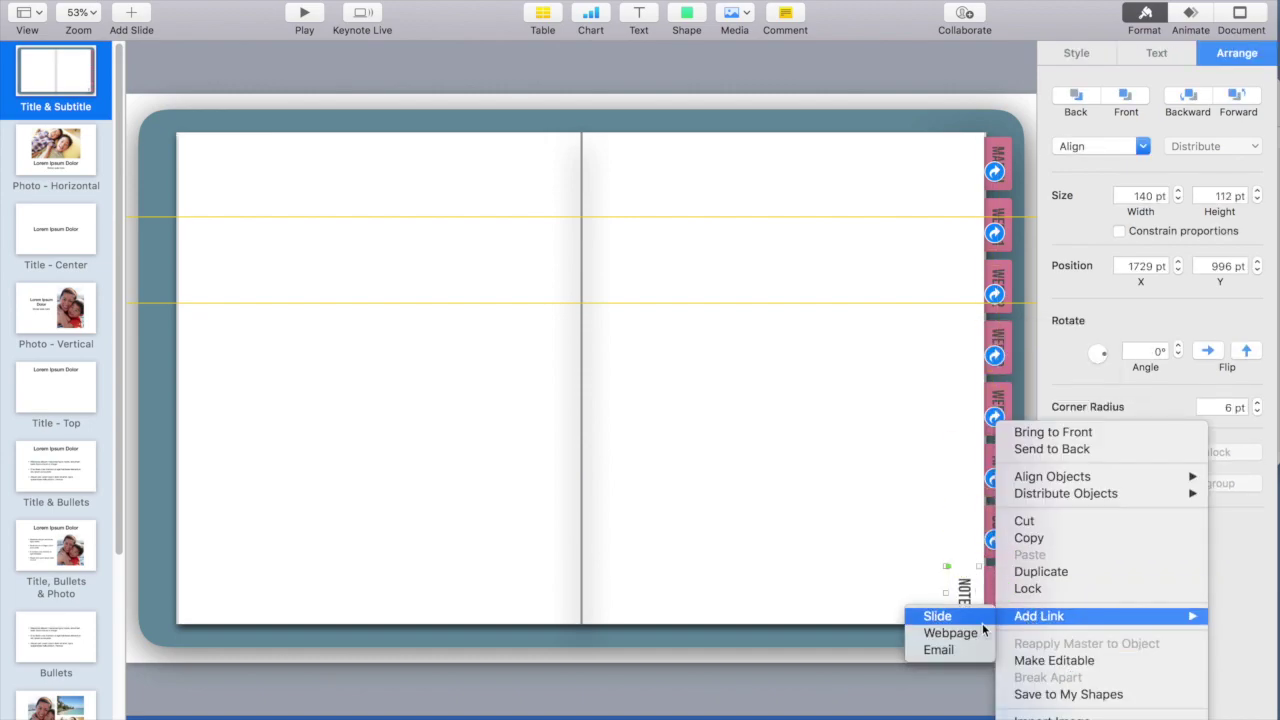
pyautogui.click(937, 611)
pyautogui.rightClick(998, 595)
pyautogui.click(960, 617)
pyautogui.click(943, 523)
pyautogui.click(1035, 522)
pyautogui.click(1036, 589)
pyautogui.moveTo(960, 590); pyautogui.dragTo(1001, 598)
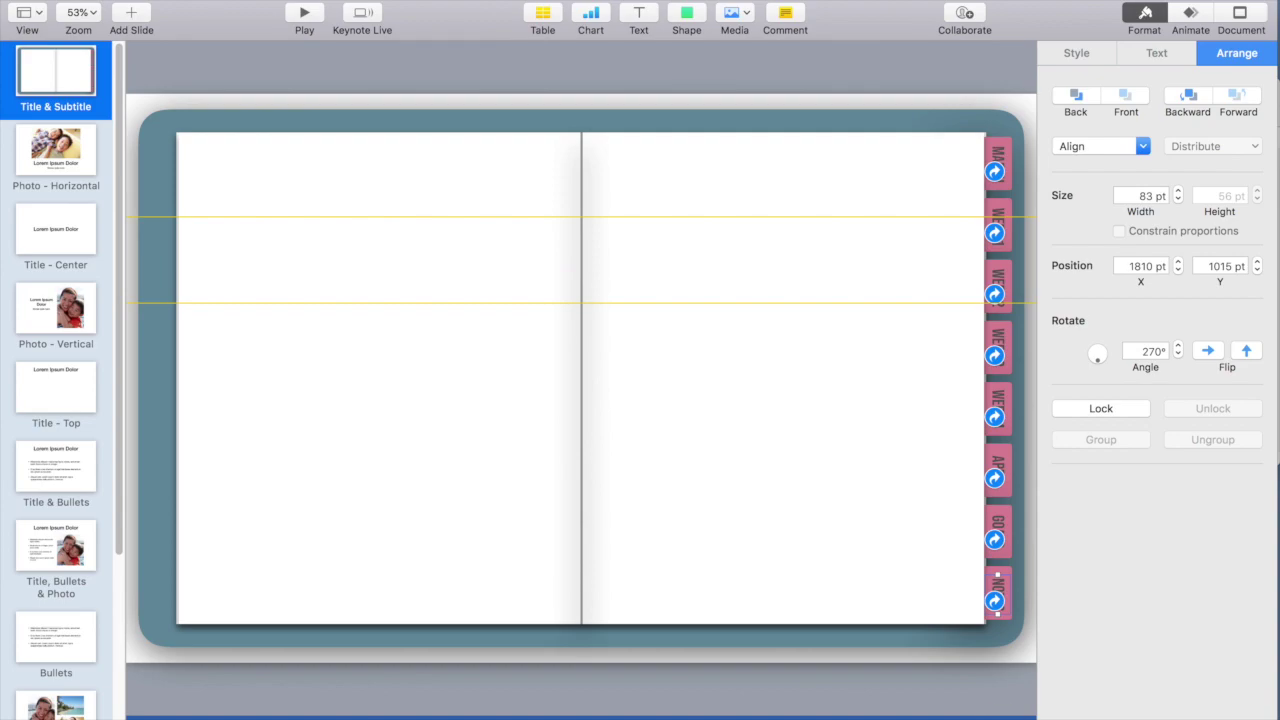
pyautogui.press('shift+super+e')
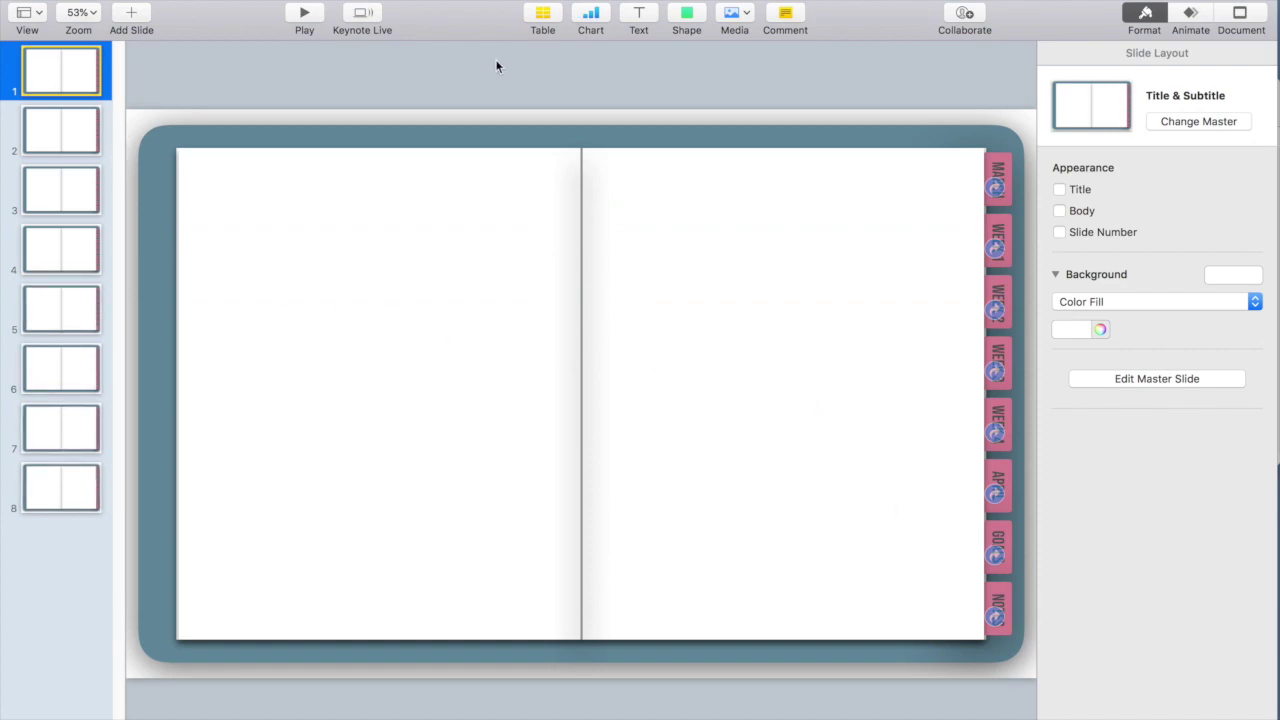
# Add a text box reading "March" in the upper-left corner of slide 1's left page.
pyautogui.click(623, 14)
pyautogui.moveTo(570, 392); pyautogui.dragTo(206, 166)
pyautogui.doubleClick(215, 172)
pyautogui.press('BackSpace')
pyautogui.write('Ma')
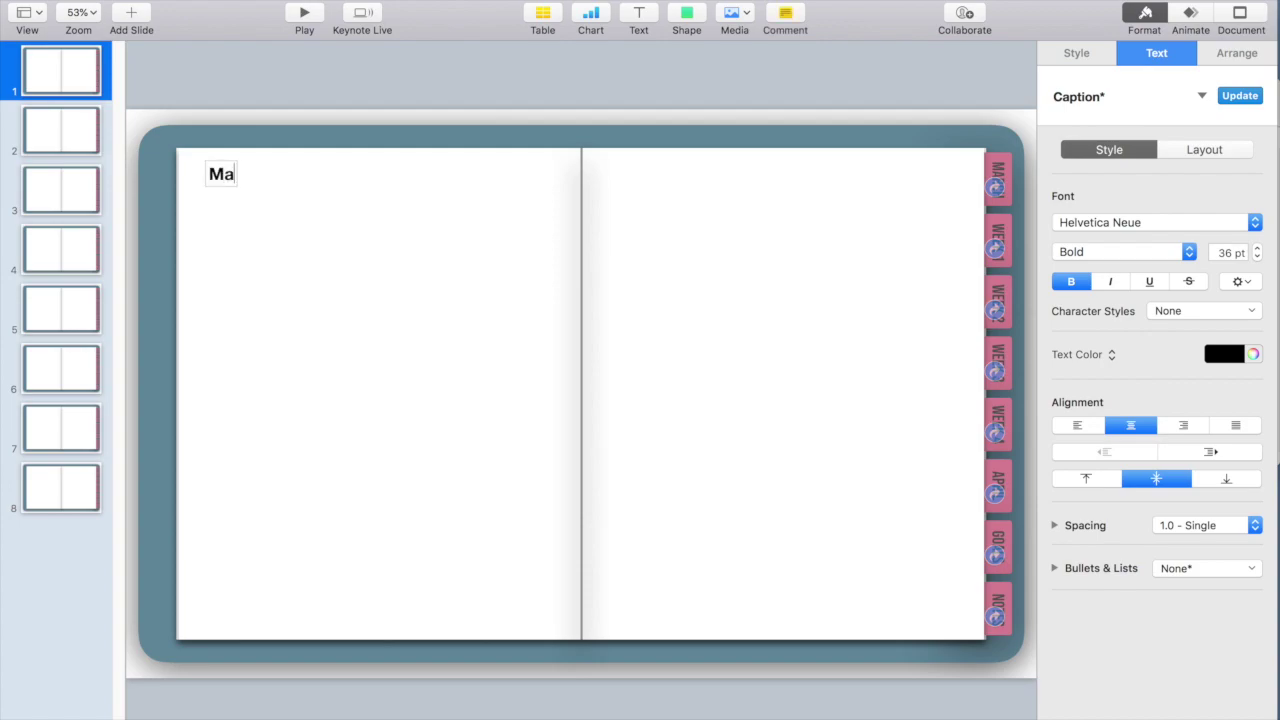
pyautogui.write('rch')
pyautogui.click(228, 215)
# Copy the March heading to slide 2 and change its text to "Week 1".
pyautogui.click(228, 177)
pyautogui.press('super+c')
pyautogui.click(61, 130)
pyautogui.press('super+v')
pyautogui.doubleClick(236, 178)
pyautogui.write('Week 1')
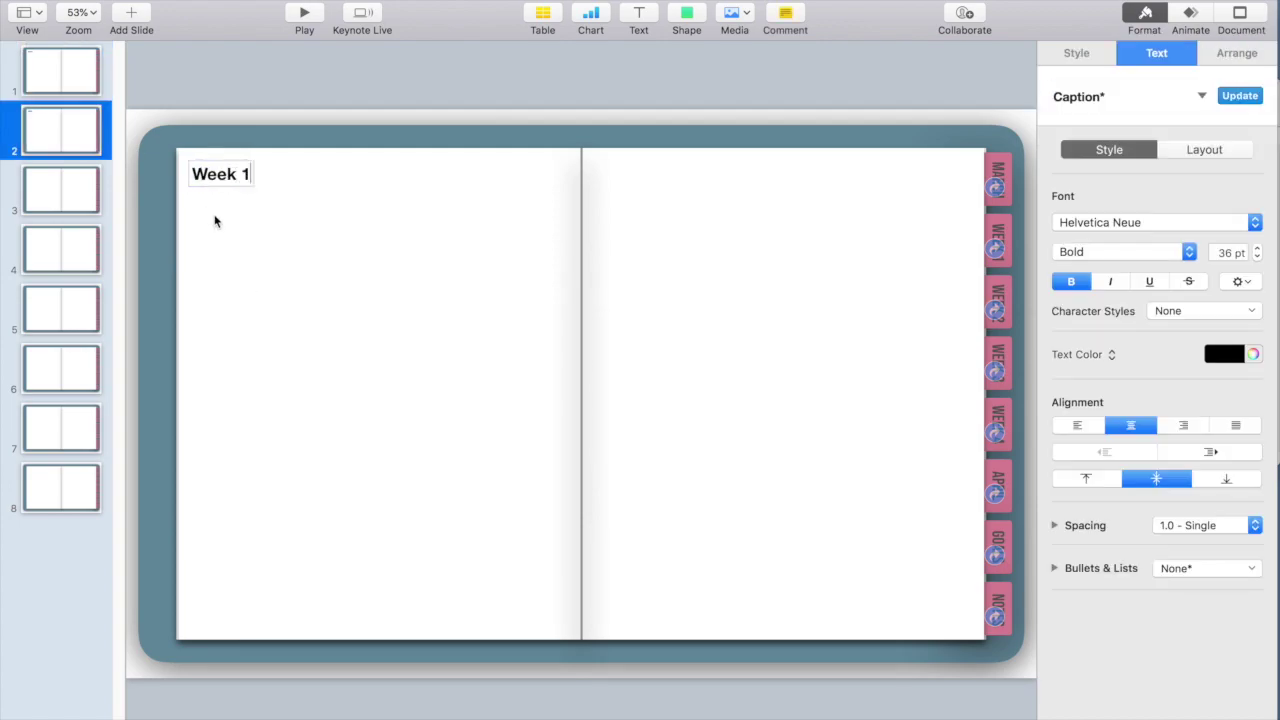
# Paste the heading onto slides 3 and 4 and change the copies to "Week 2" and "Week 3".
pyautogui.click(61, 190)
pyautogui.press('super+v')
pyautogui.doubleClick(245, 174)
pyautogui.write('2')
pyautogui.click(94, 249)
pyautogui.press('super+v')
pyautogui.doubleClick(245, 174)
# Paste the heading onto slides 5 and 6 and change the copies to "Week 4" and "April".
pyautogui.click(83, 322)
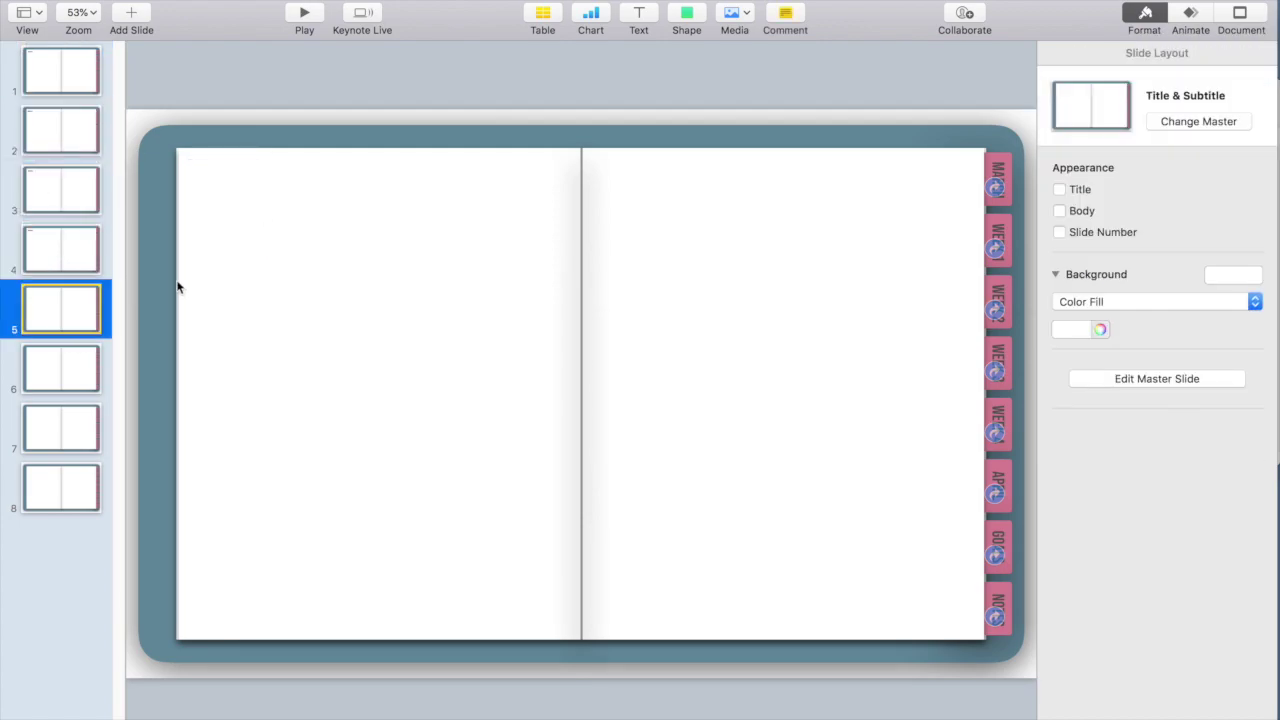
pyautogui.press('super+v')
pyautogui.doubleClick(245, 174)
pyautogui.write('4')
pyautogui.click(93, 372)
pyautogui.press('super+v')
pyautogui.tripleClick(214, 170)
pyautogui.write('April')
# Paste the heading onto slides 7 and 8 and change the copies to "Goals" and "Notes".
pyautogui.click(31, 437)
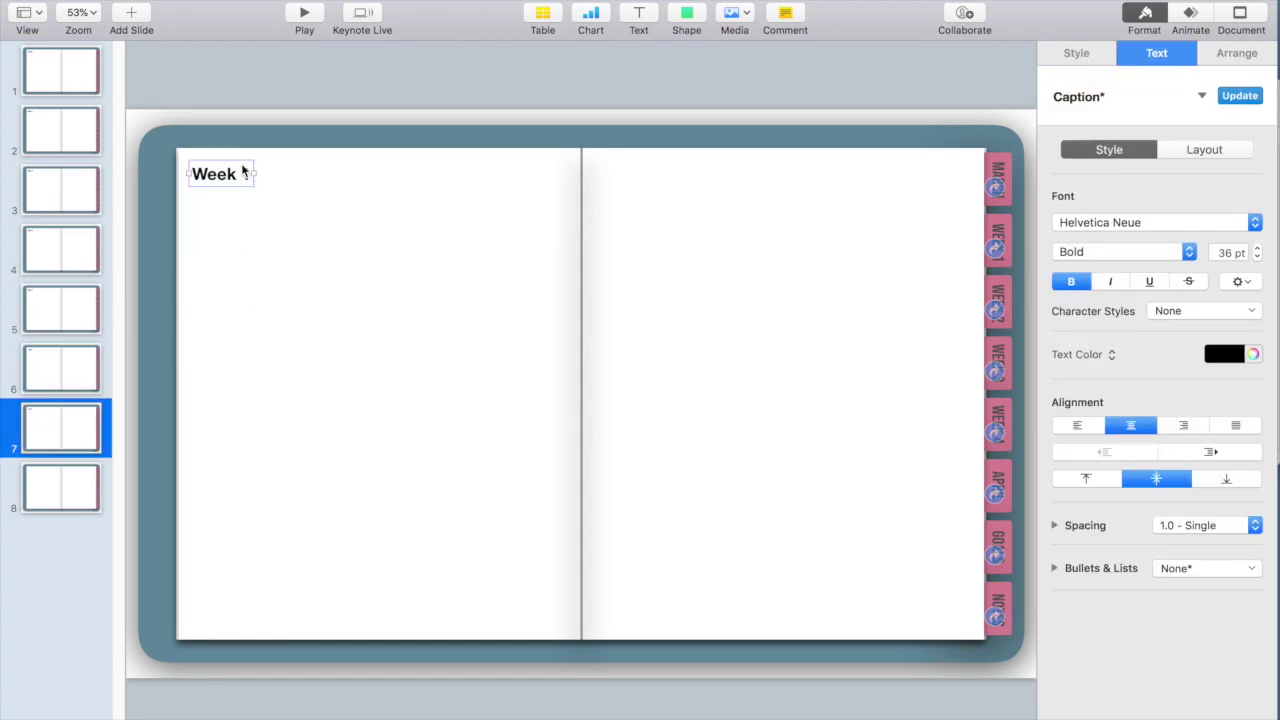
pyautogui.write('Goals')
pyautogui.click(61, 488)
pyautogui.press('super+v')
pyautogui.write('Notes')
pyautogui.click(545, 167)
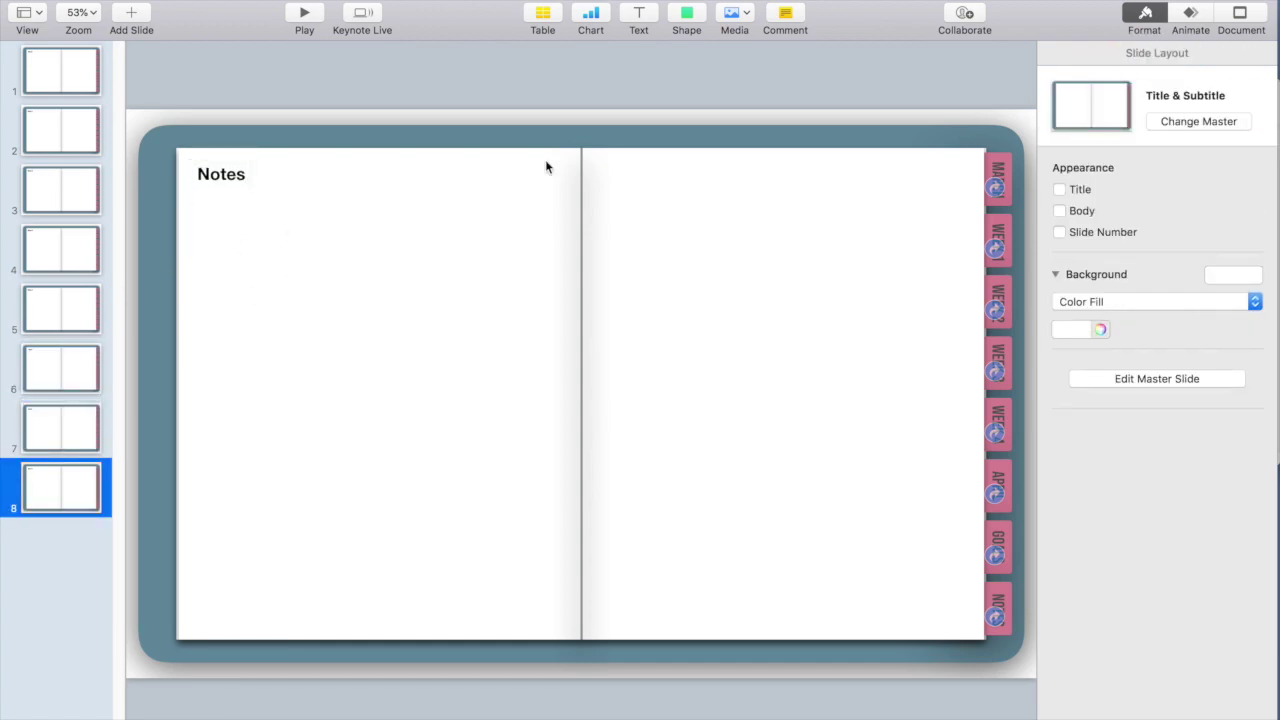
# Play the slideshow from slide 1 to test the side tab links, and return to slide 1 in the editor.
pyautogui.click(31, 74)
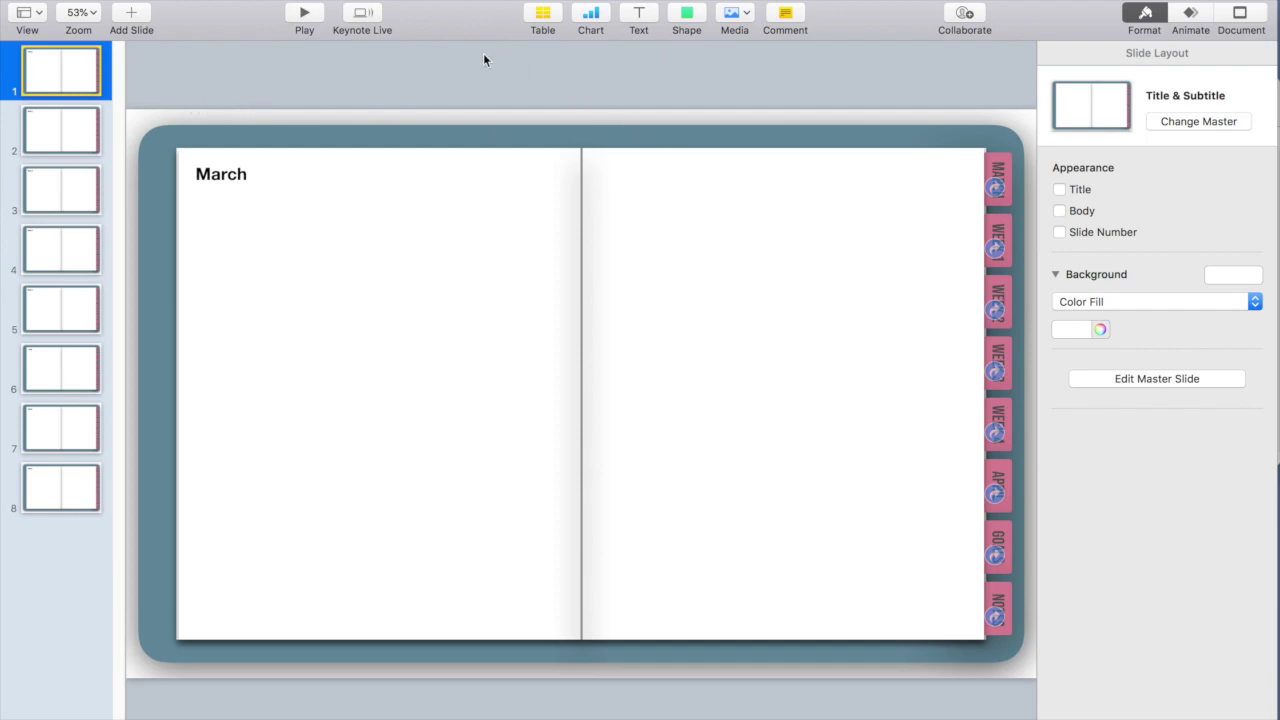
pyautogui.click(306, 14)
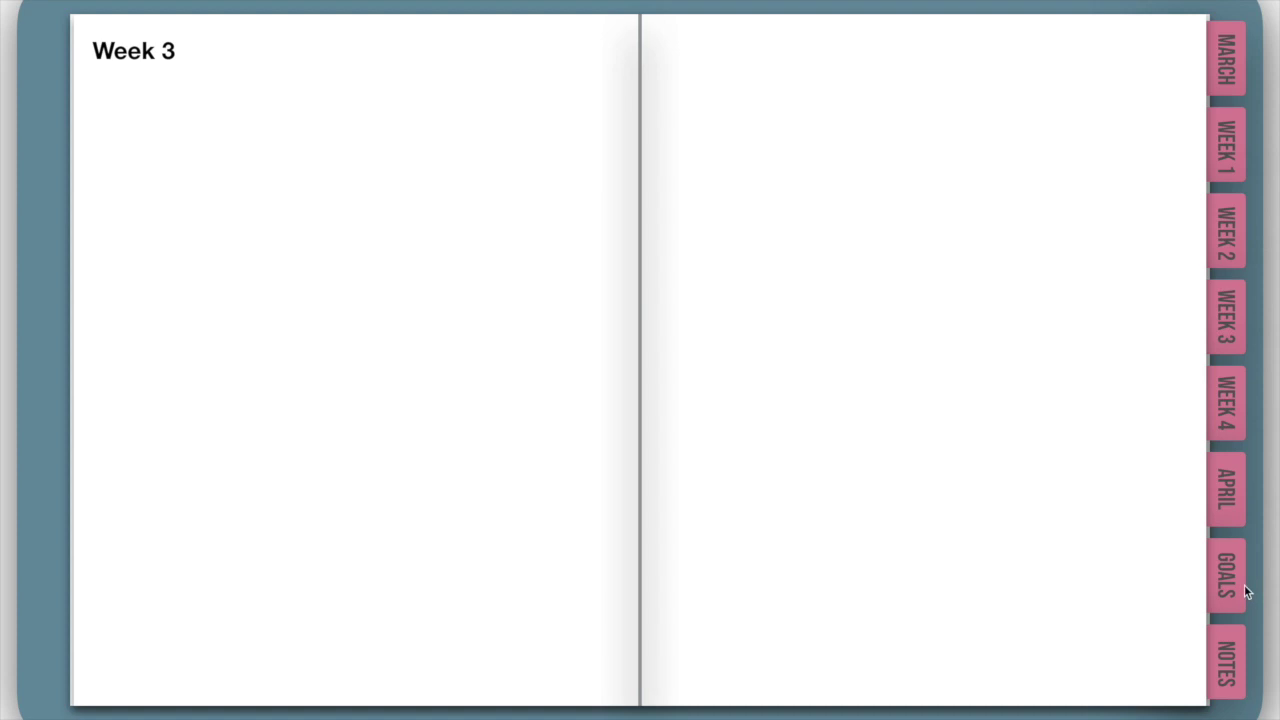
pyautogui.click(1246, 588)
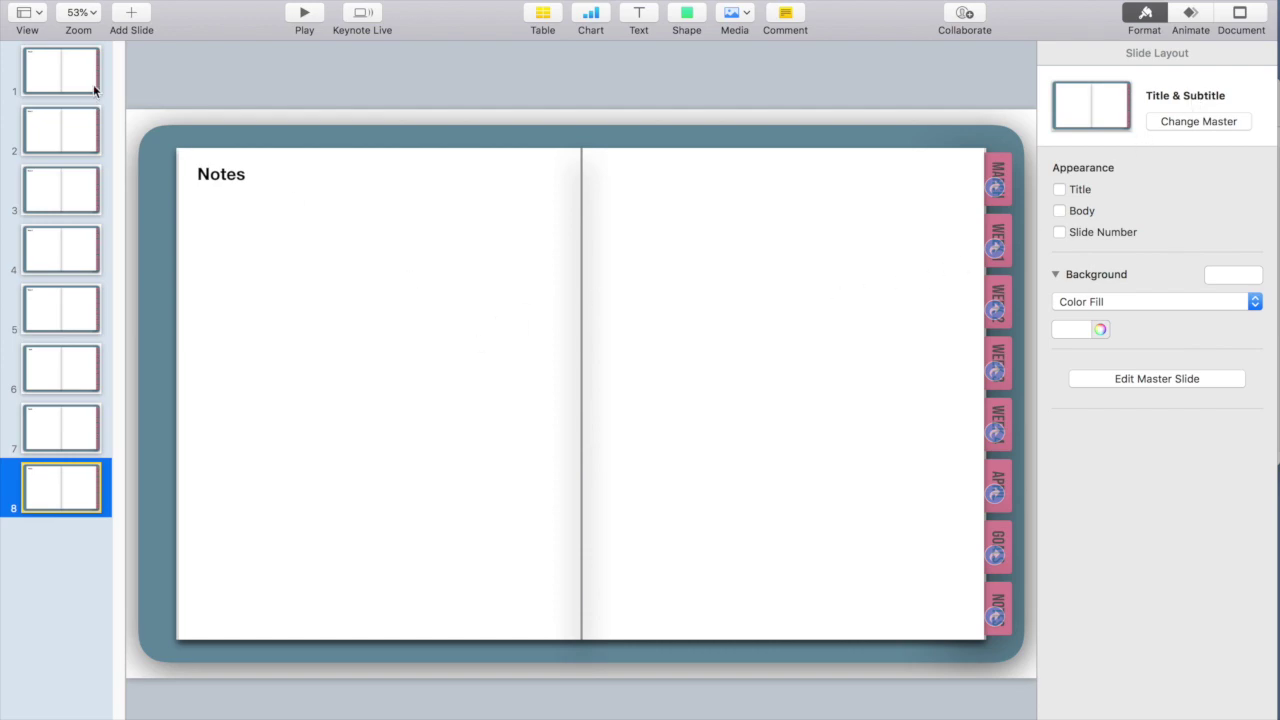
pyautogui.click(88, 89)
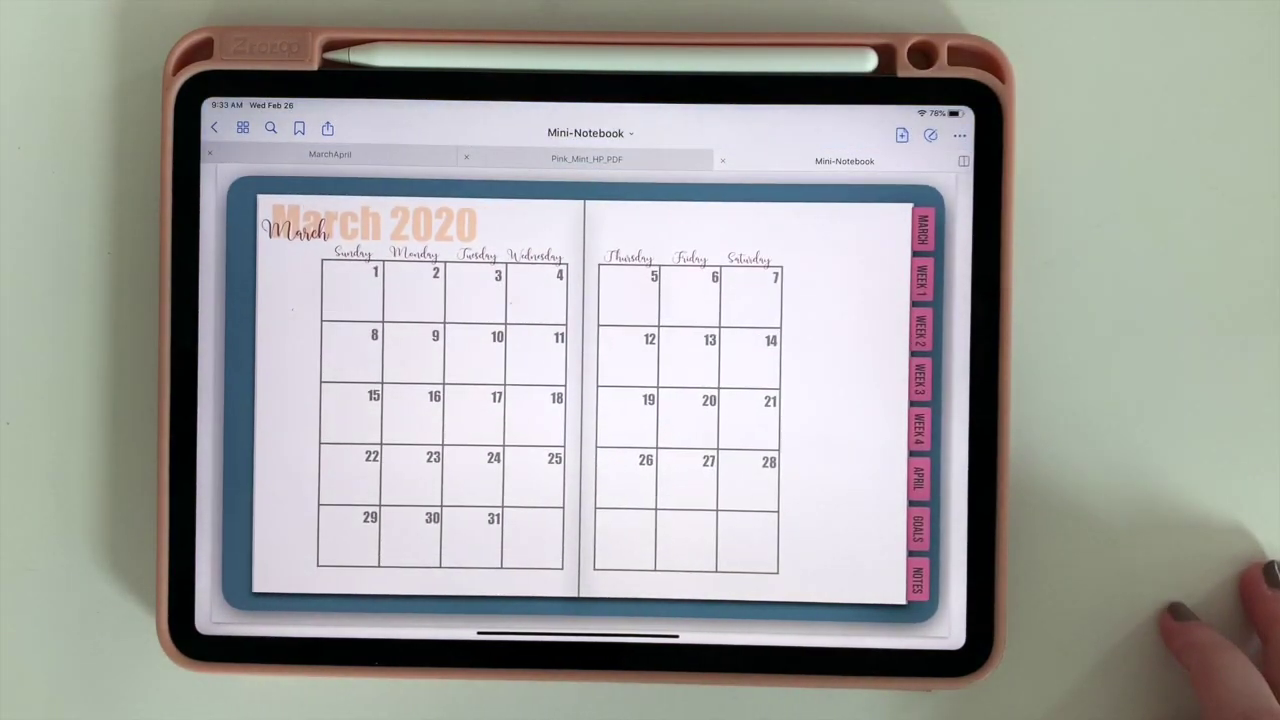
# Switch to the finished Mini-Notebook on the iPad and follow its Week 3, Goals, Week 2, March and April tabs.
pyautogui.click(921, 378)
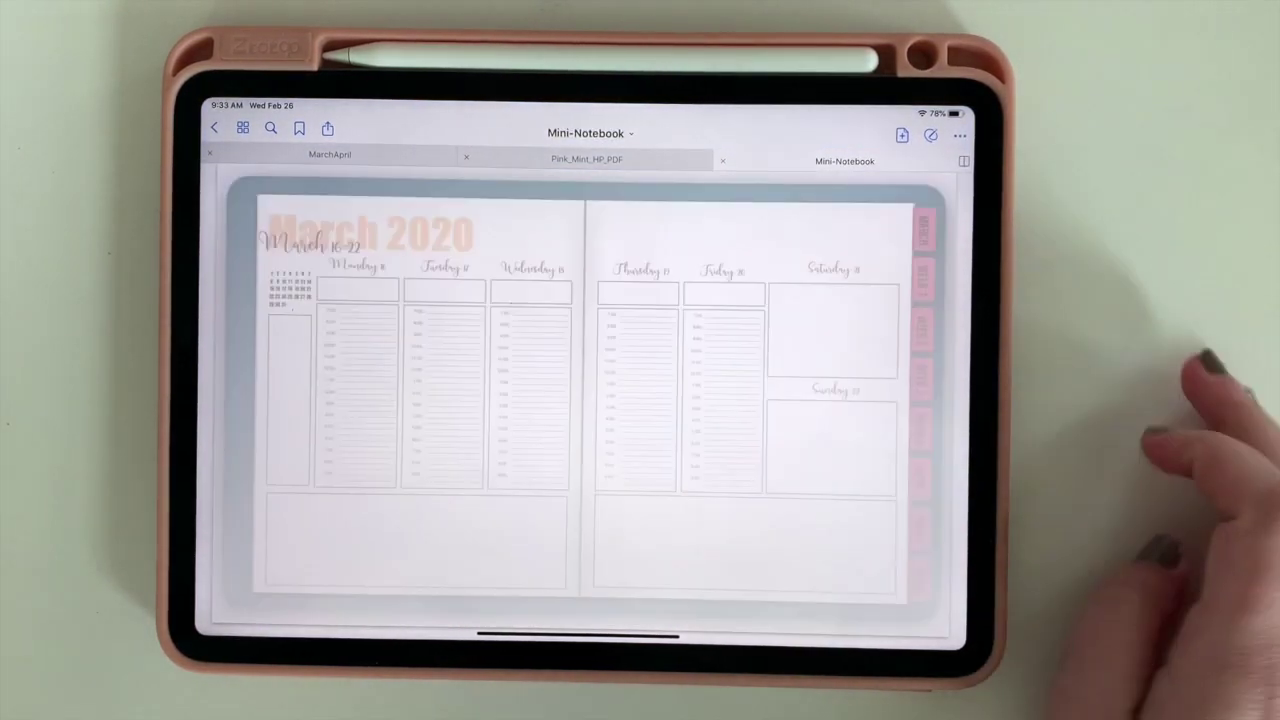
pyautogui.click(917, 527)
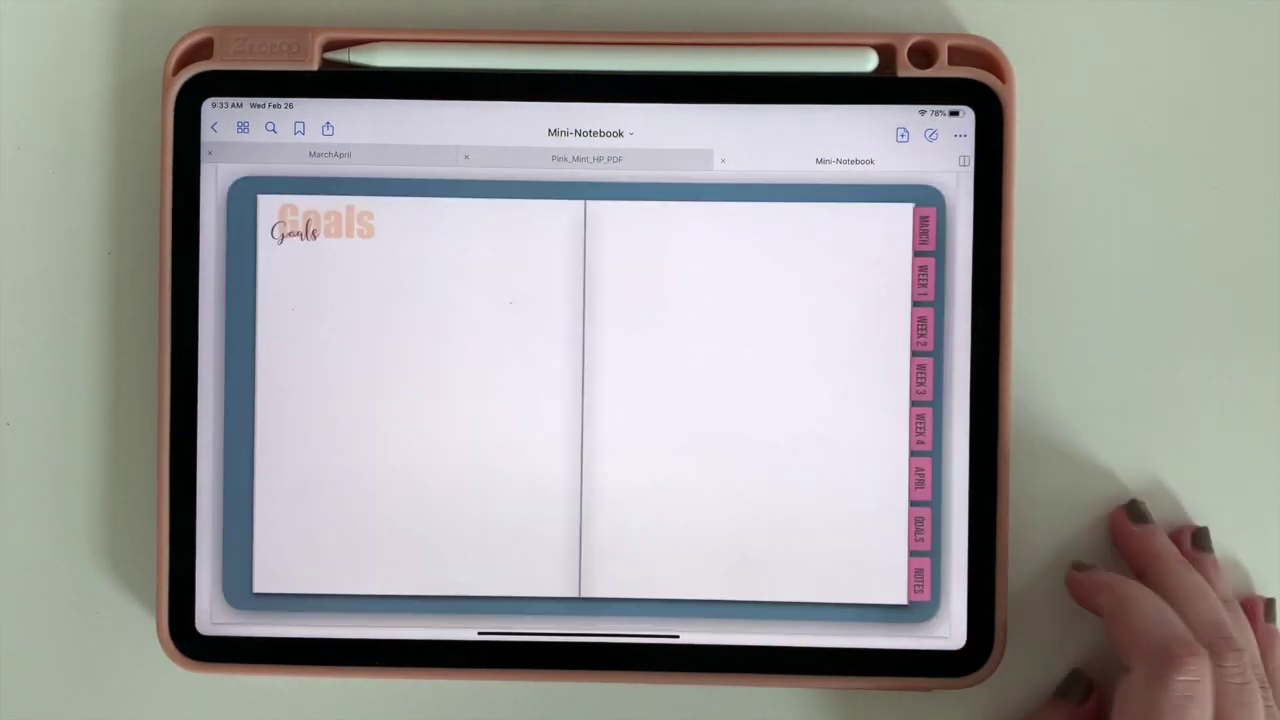
pyautogui.click(923, 318)
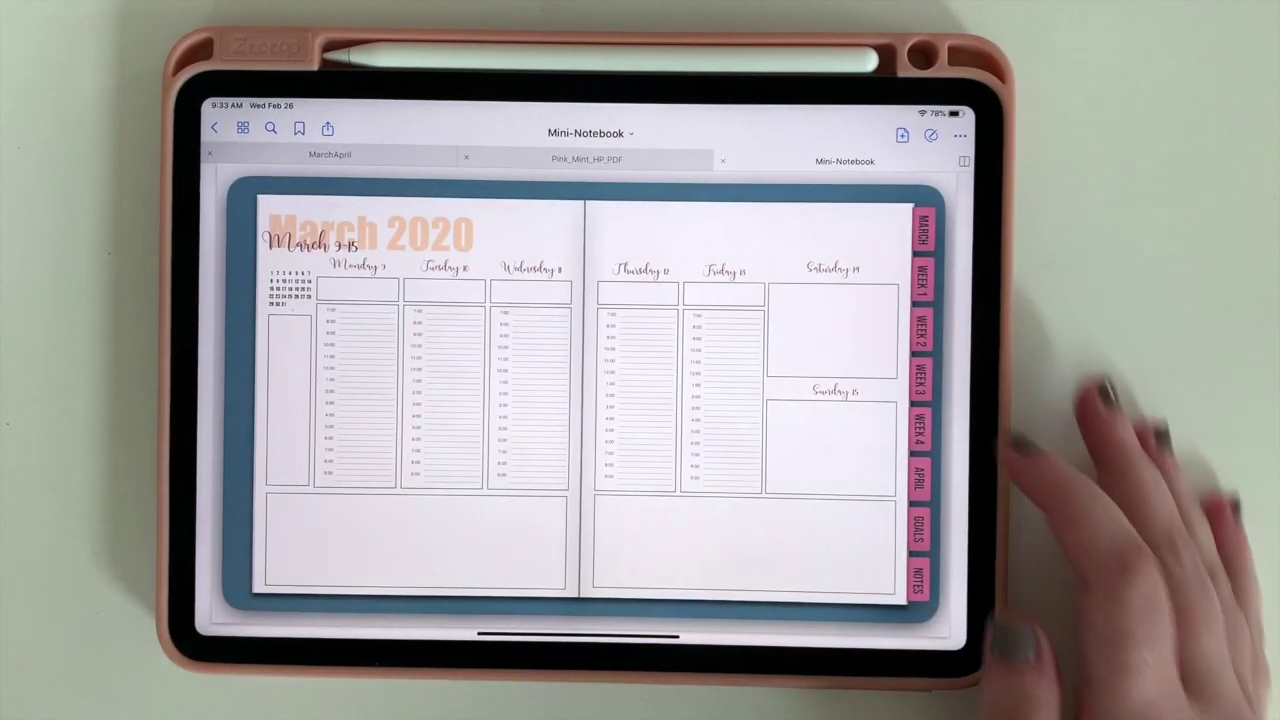
pyautogui.click(923, 229)
pyautogui.click(921, 474)
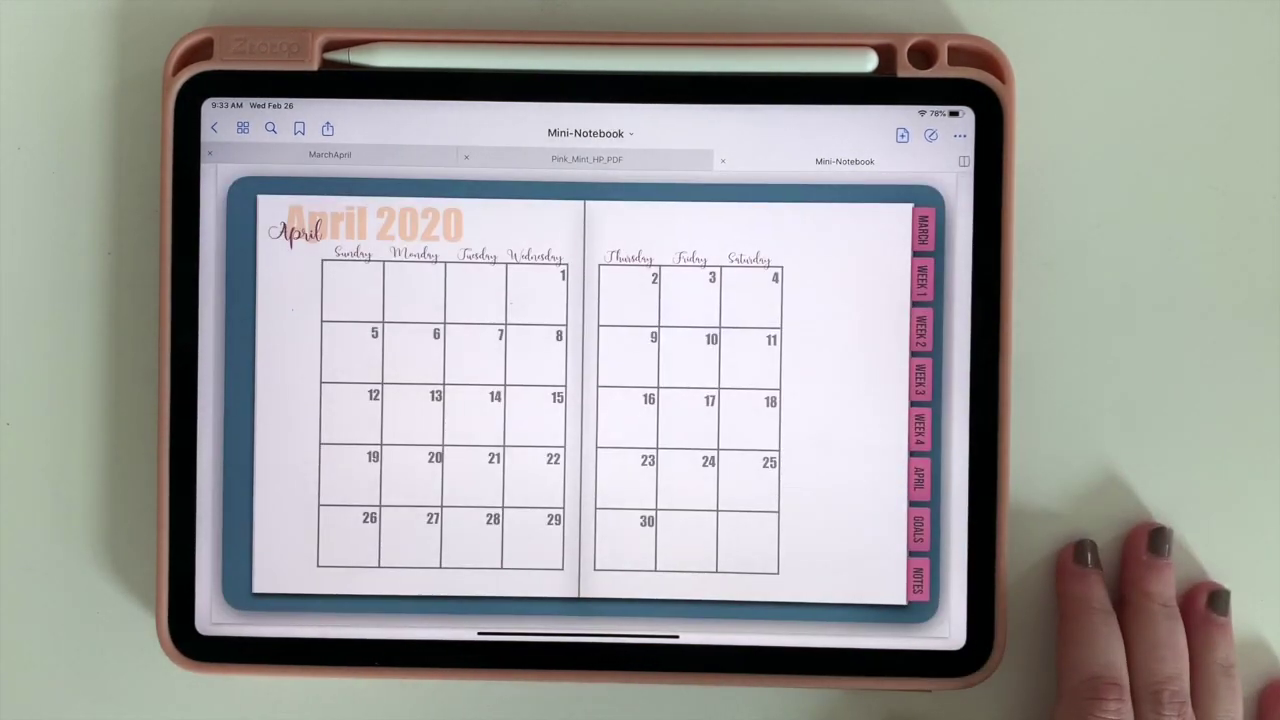